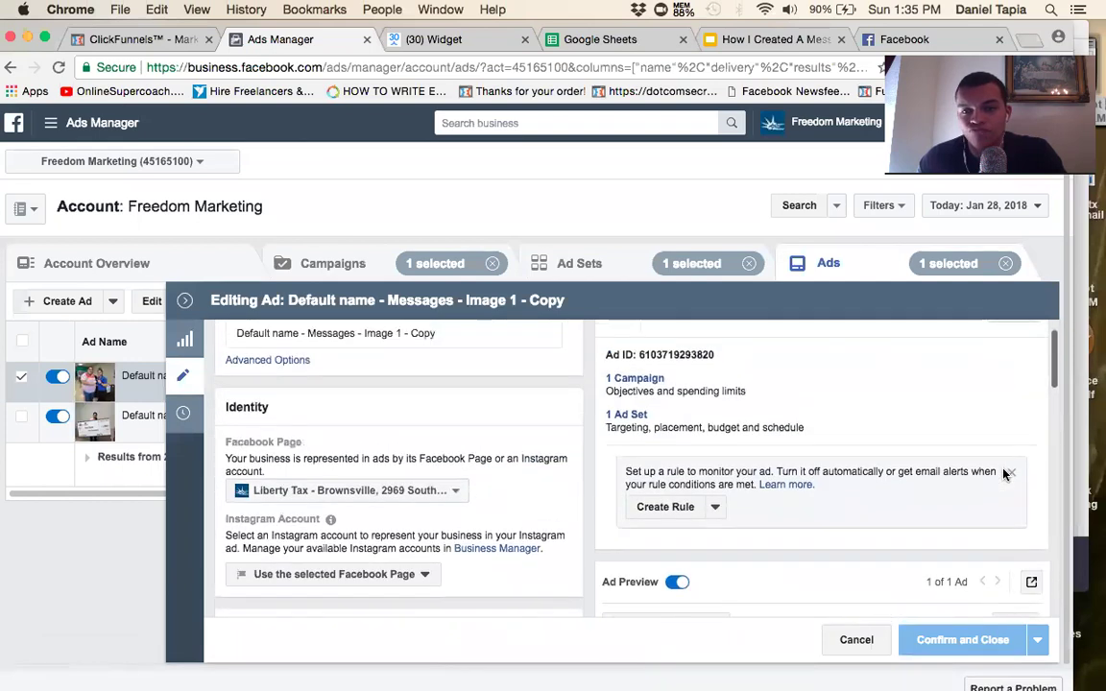
- View the giveaway ad as a Facebook post with comments and close the chat window covering it
scroll(1003, 474, "up", 2)
scroll(1003, 457, "down", 8)
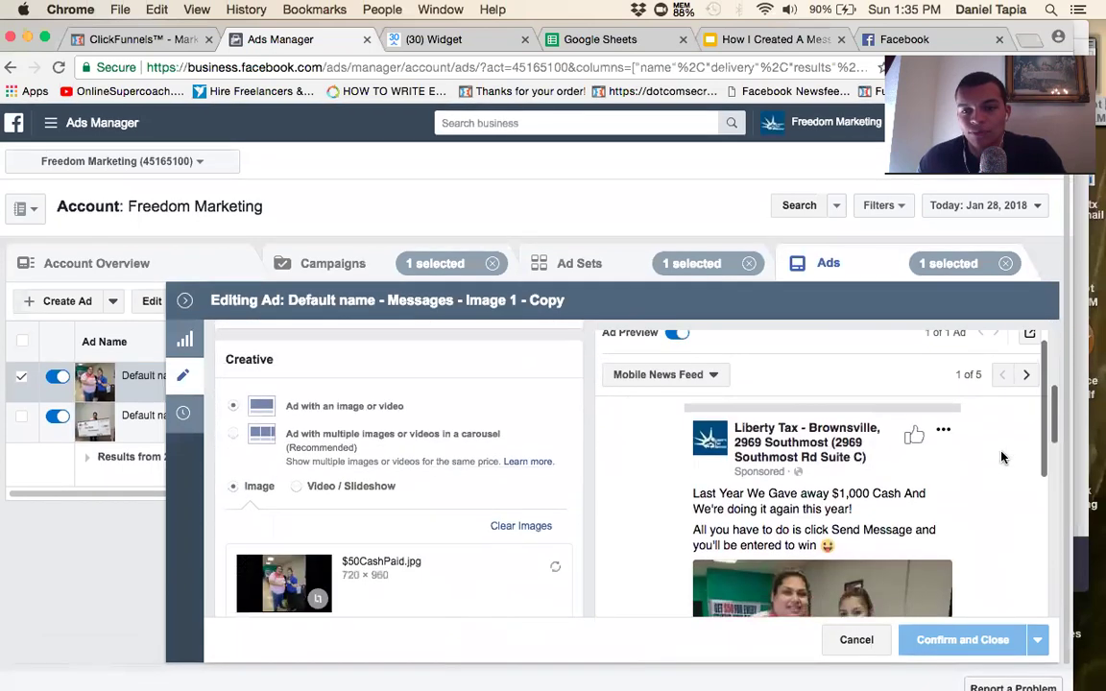
scroll(1003, 457, "up", 2)
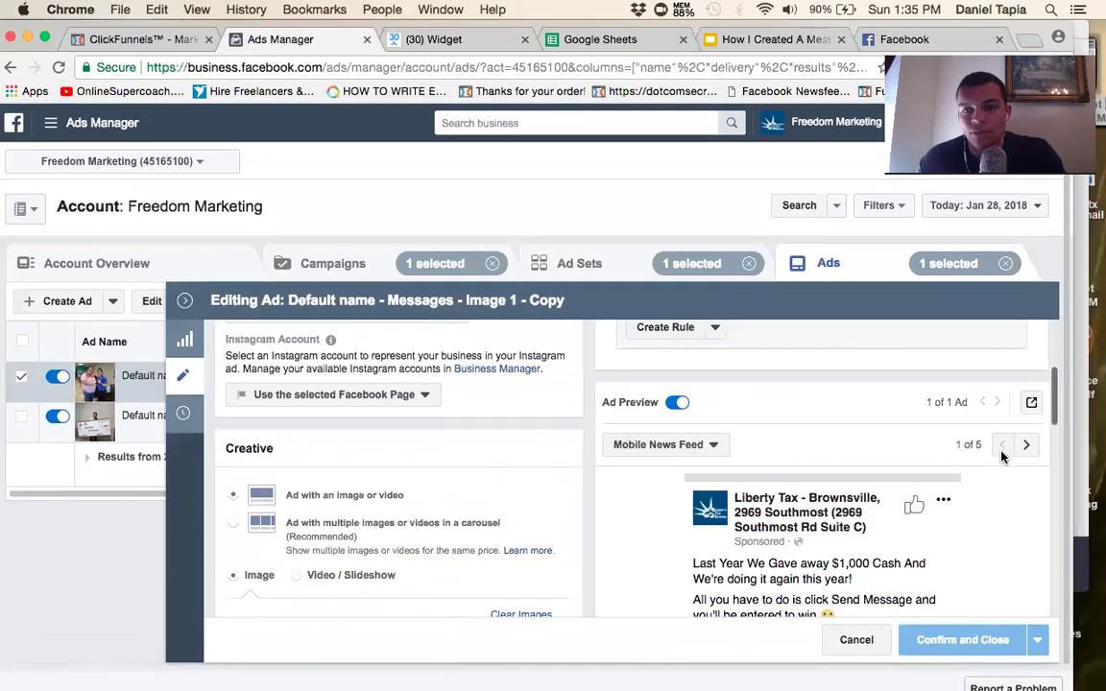
left_click(1032, 401)
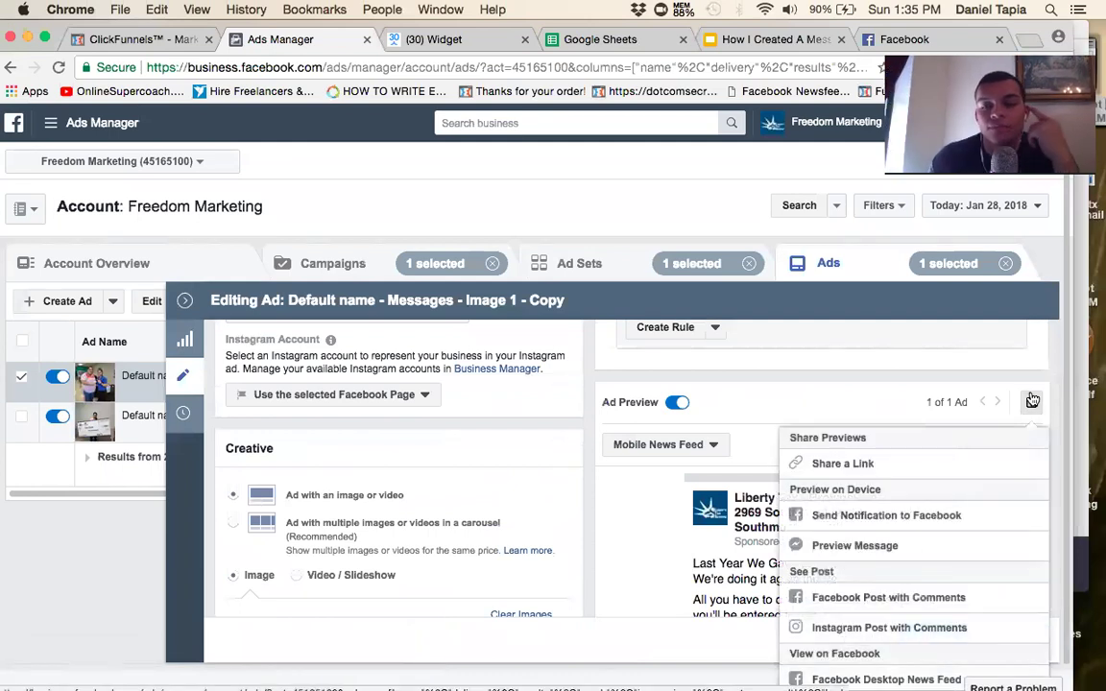
left_click(960, 596)
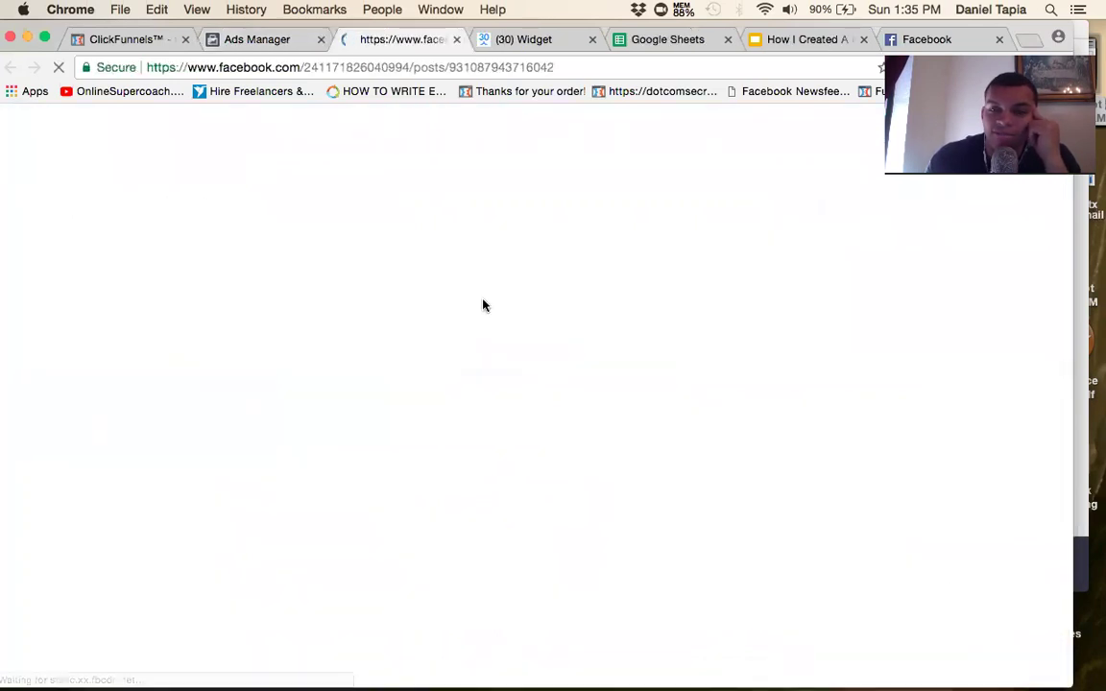
left_click_drag(585, 27, 608, 54)
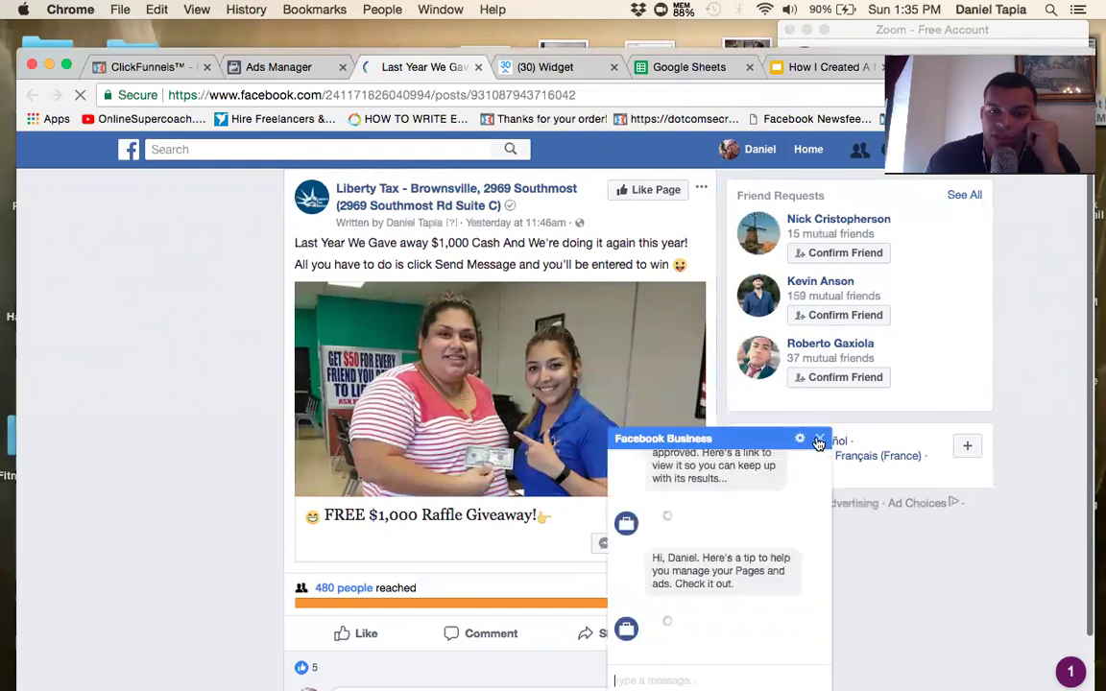
left_click(820, 442)
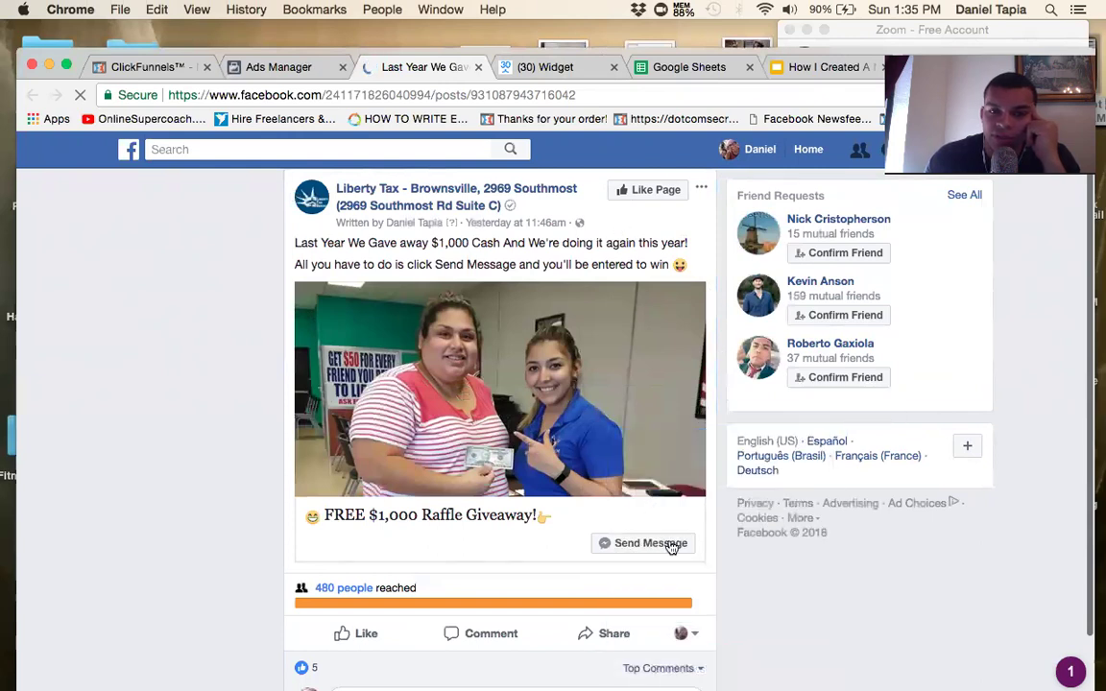
- Switch to the ManyChat widget editor and examine the welcome message's image, text and buttons
left_click(524, 75)
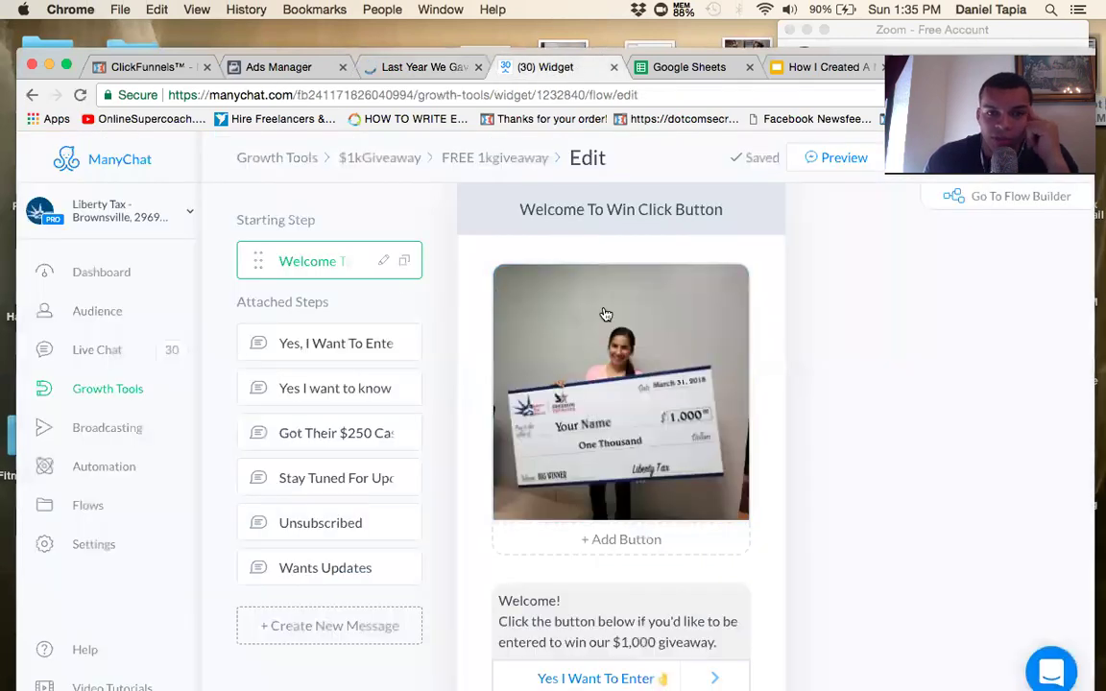
scroll(650, 346, "down", 1)
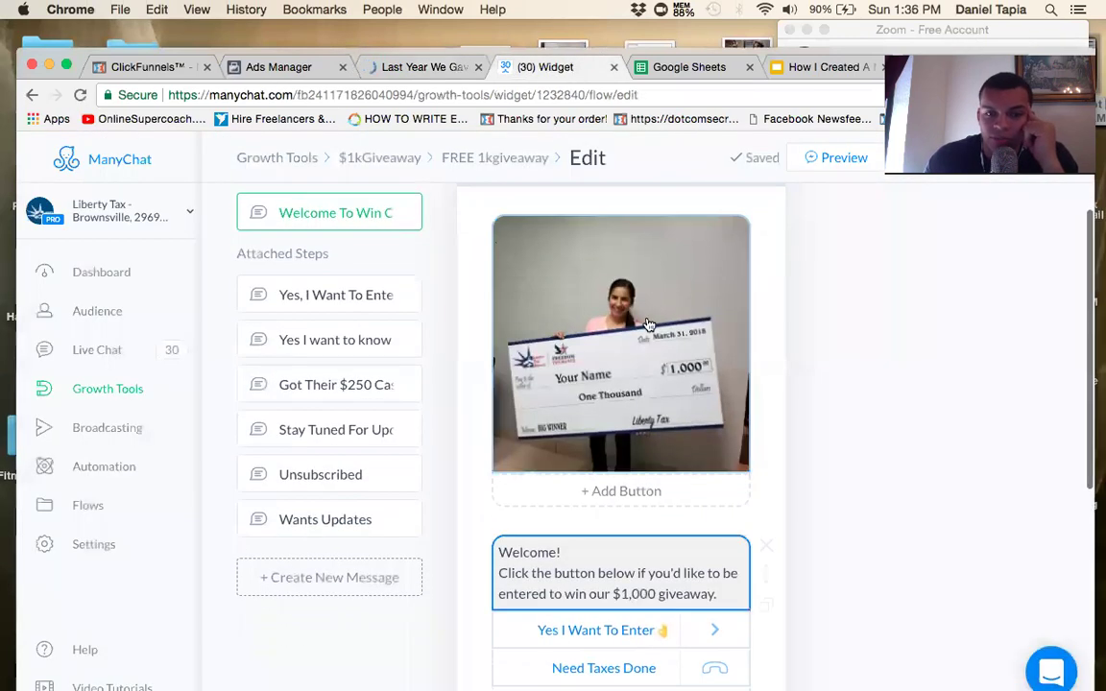
scroll(647, 378, "down", 3)
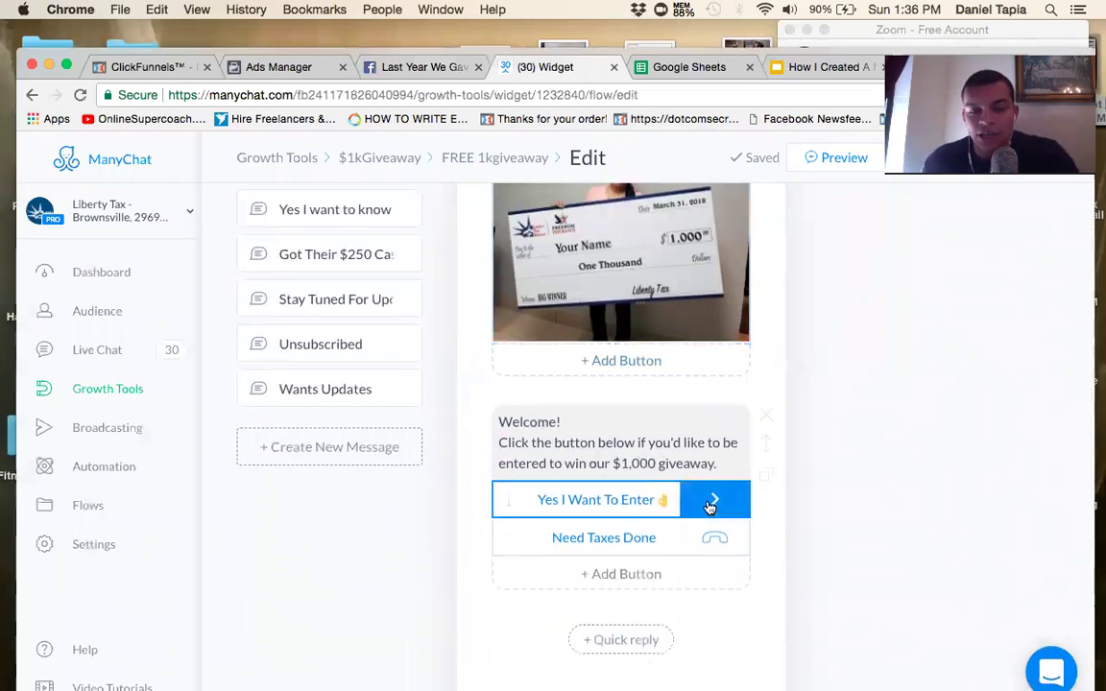
- Open the message linked to the "Yes I Want To Enter" button and look through its whole content
left_click(710, 506)
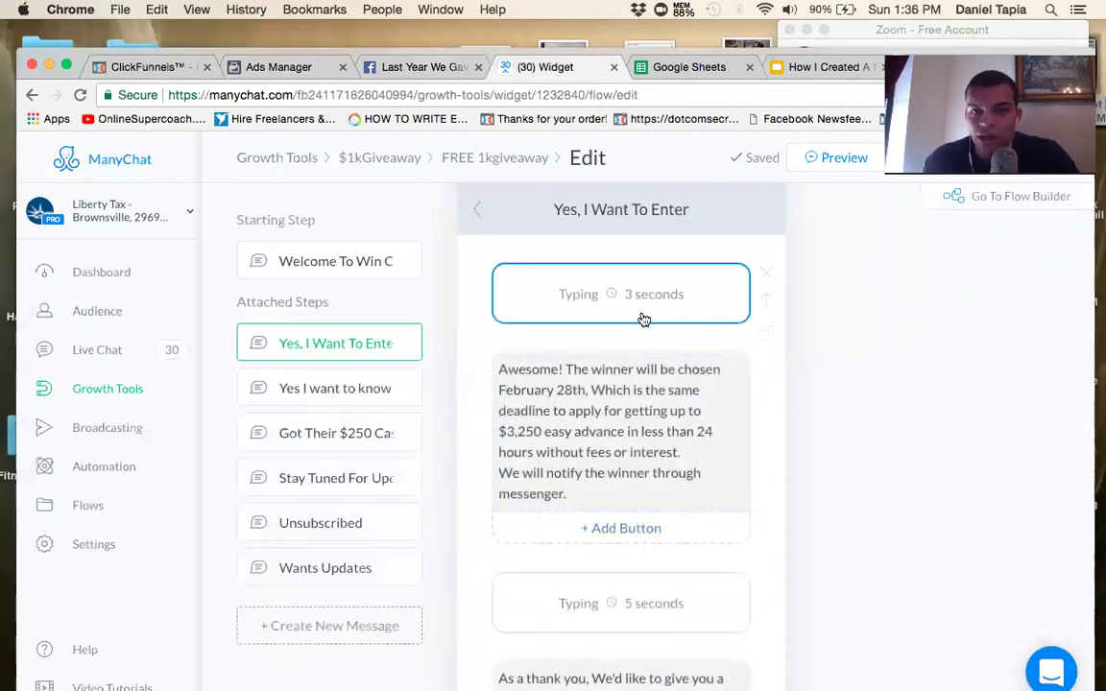
scroll(694, 518, "down", 1)
scroll(693, 524, "down", 5)
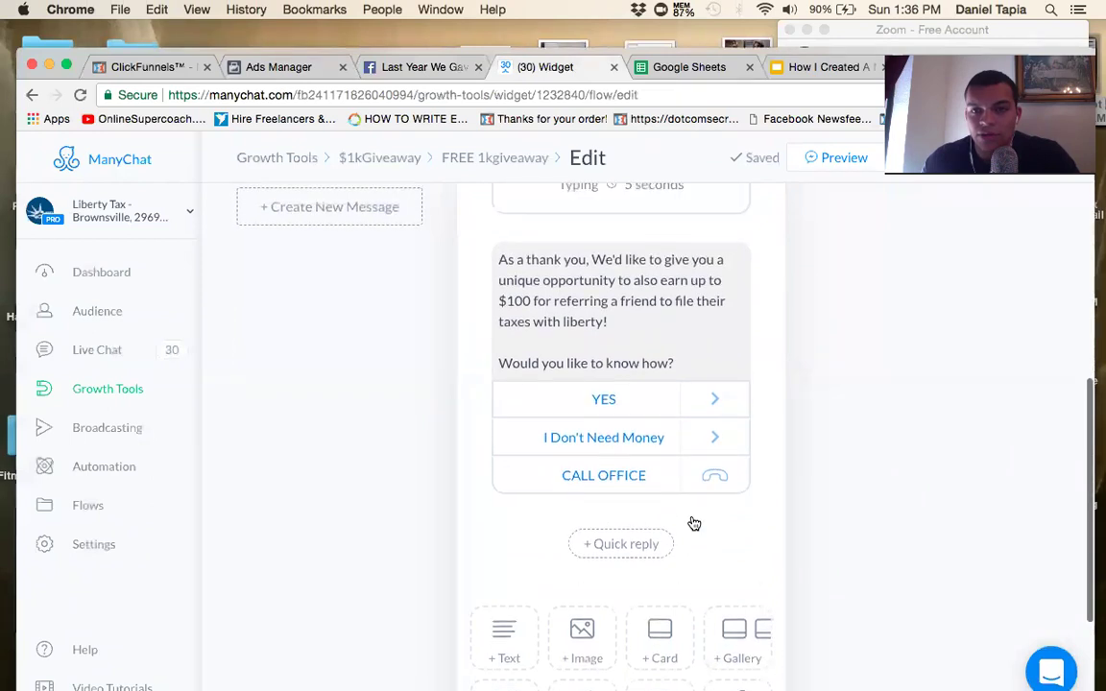
scroll(839, 474, "up", 6)
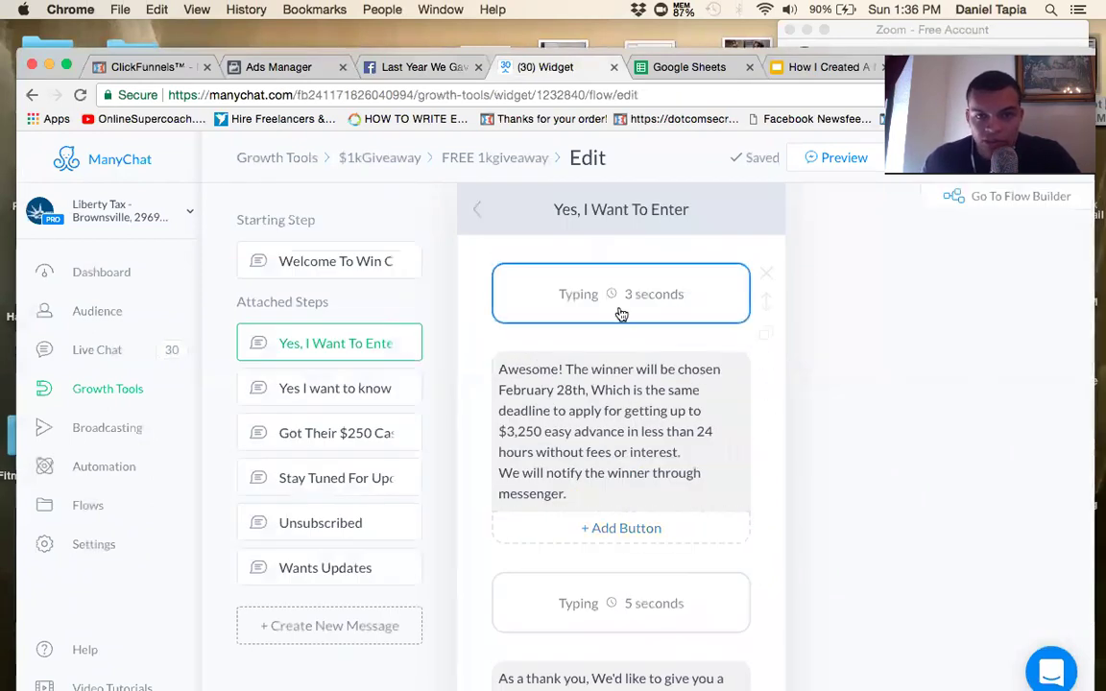
scroll(619, 317, "down", 10)
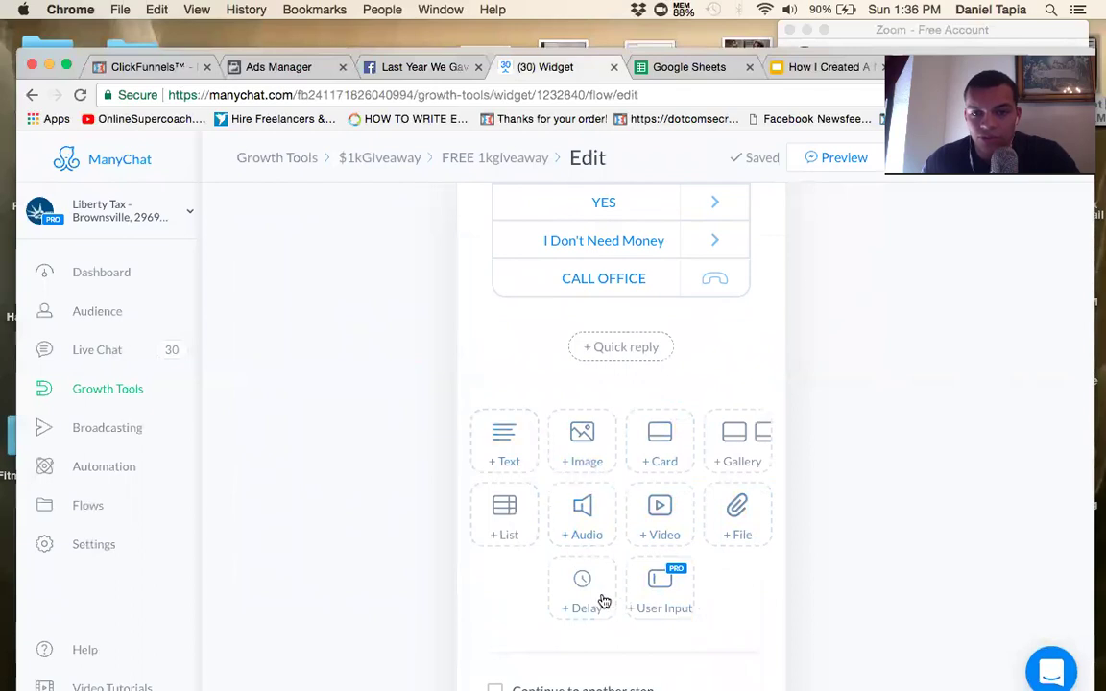
scroll(596, 599, "up", 10)
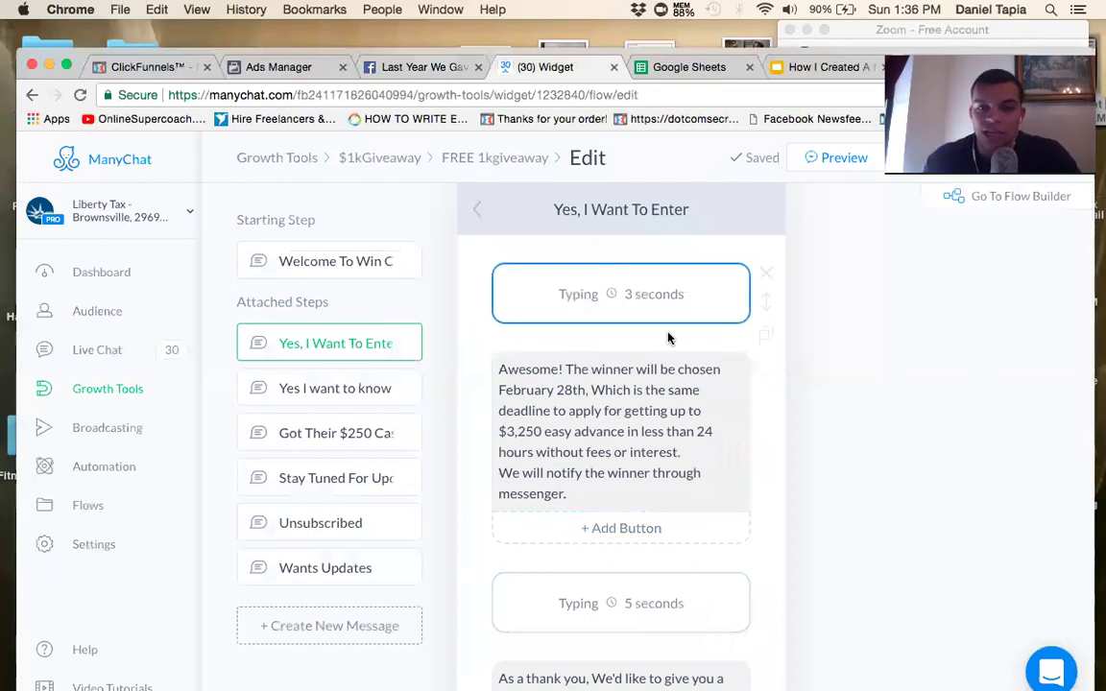
- Read the winner-announcement text and the typing delay that leads to the referral offer
scroll(670, 304, "down", 1)
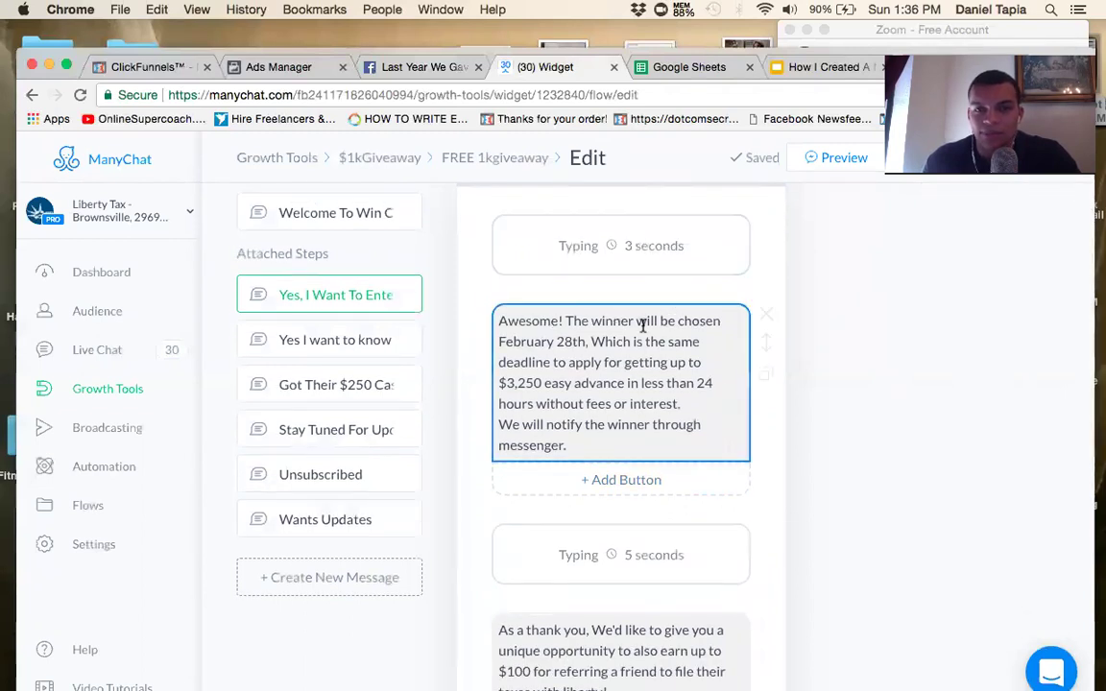
scroll(641, 321, "down", 1)
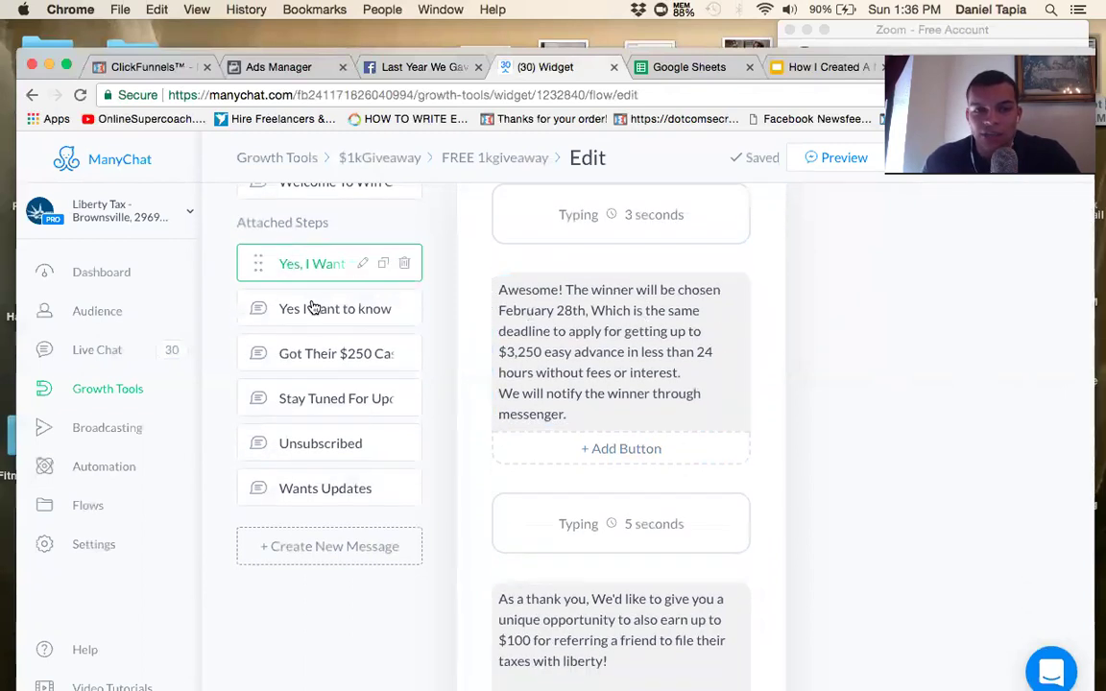
scroll(317, 309, "up", 2)
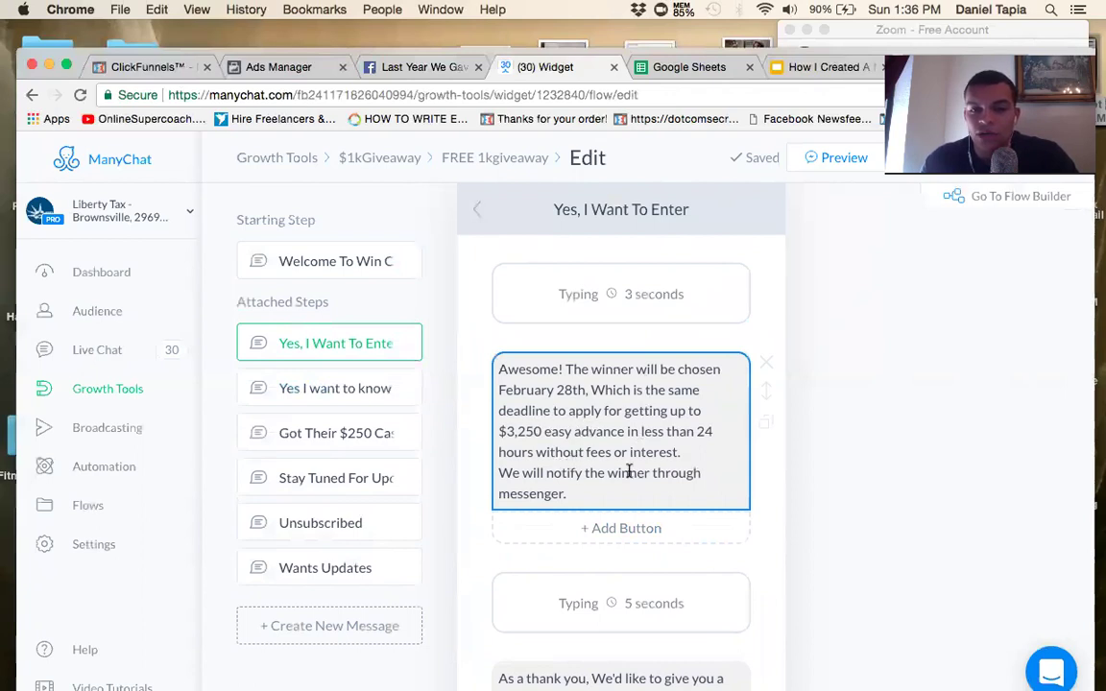
scroll(629, 472, "down", 1)
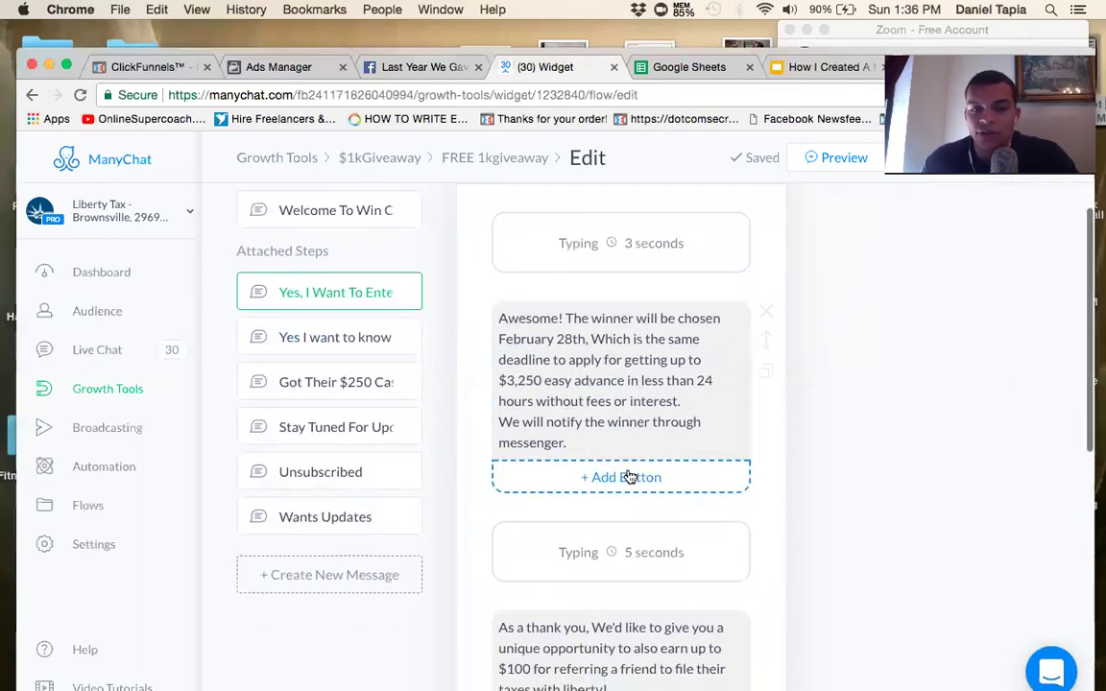
scroll(607, 420, "down", 2)
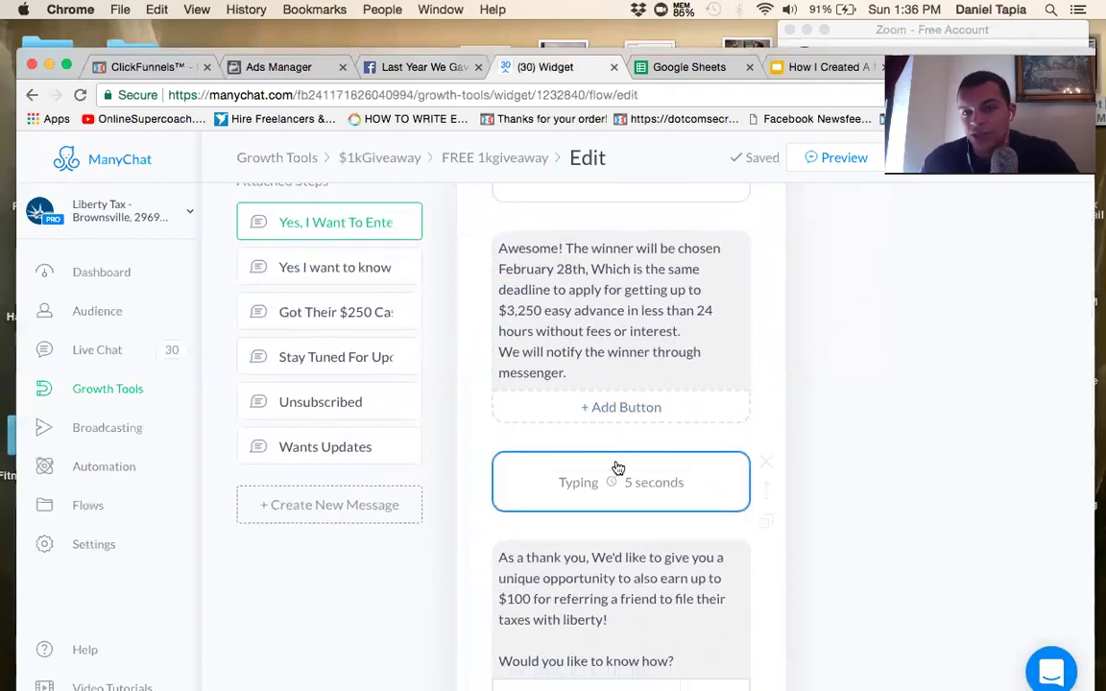
scroll(686, 523, "down", 1)
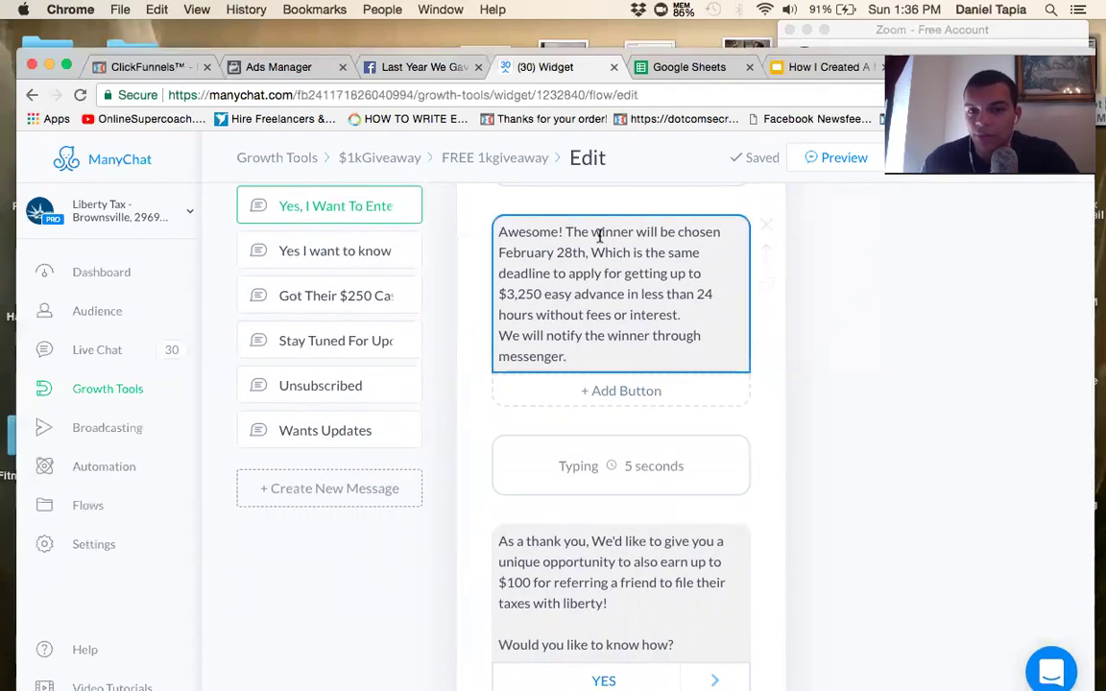
scroll(595, 481, "down", 3)
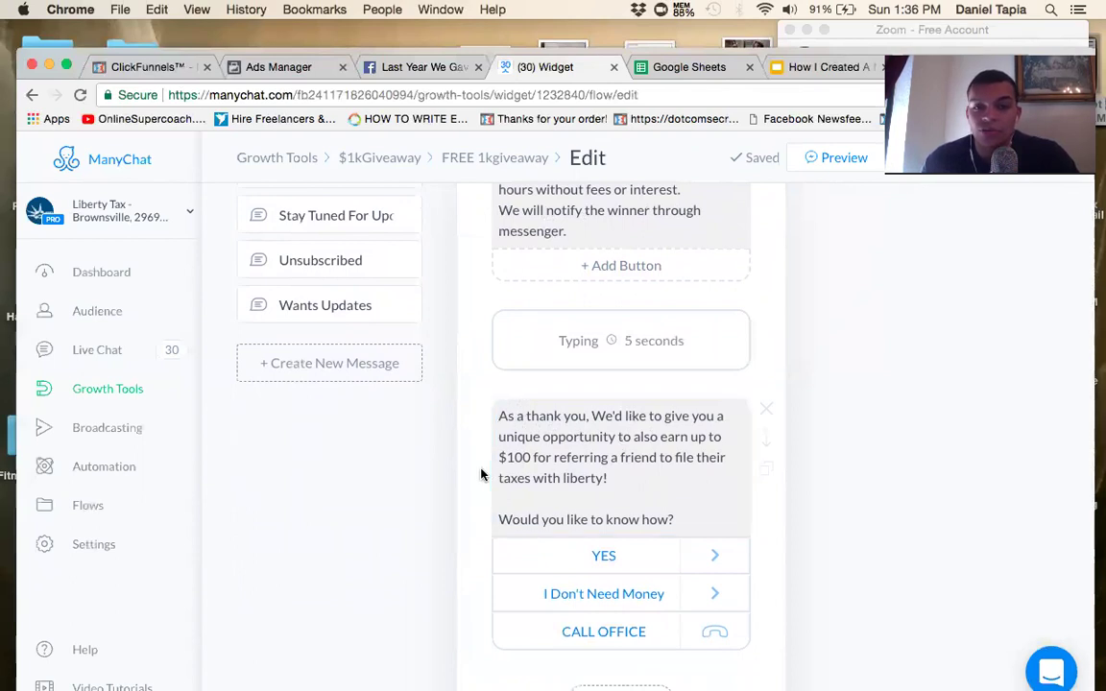
- Examine the $100 referral offer text and open the settings of its YES button
left_click_drag(511, 458, 714, 459)
left_click(713, 459)
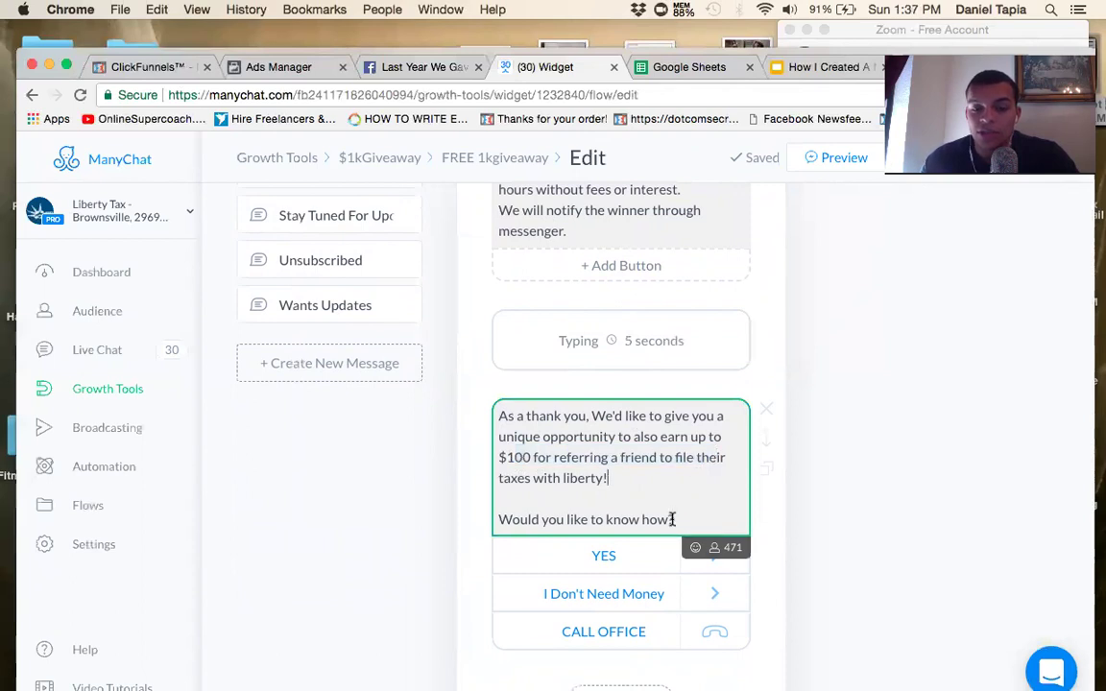
scroll(673, 520, "down", 3)
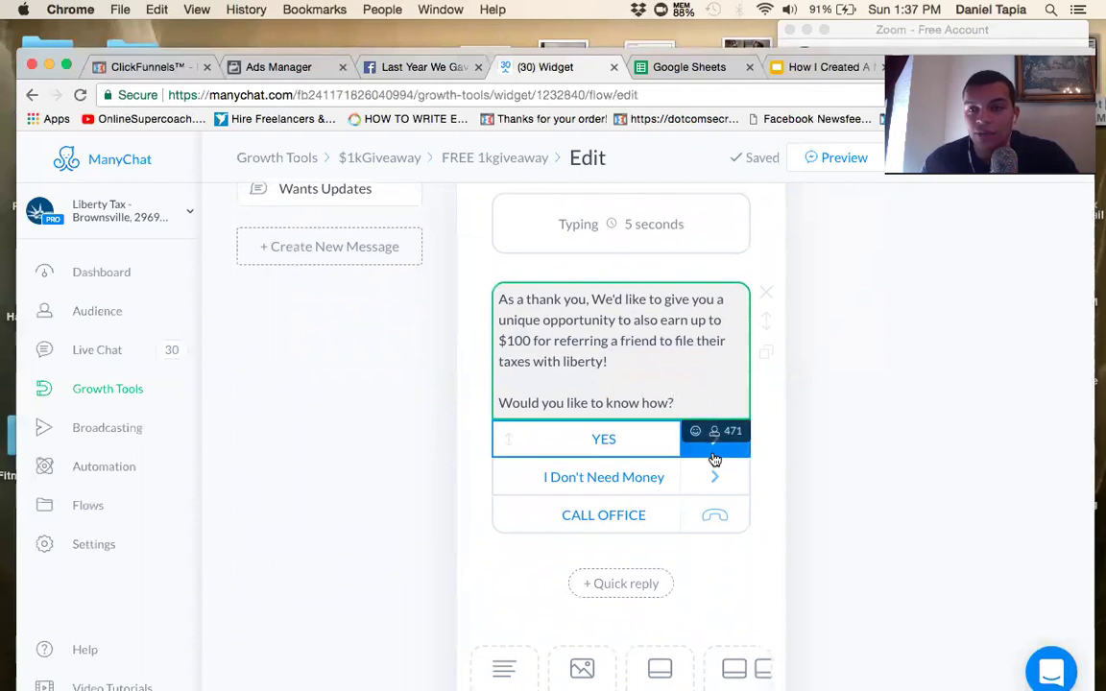
left_click(658, 449)
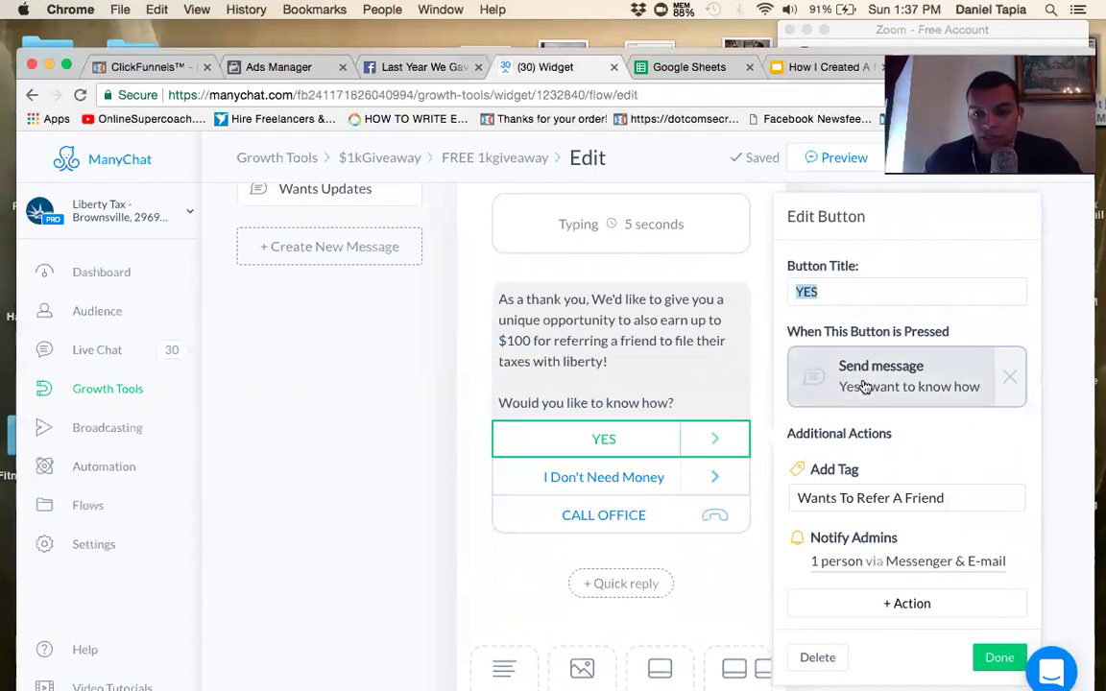
- Open the message sent by the YES button and review its referral instructions, typing delay and cash photo
left_click(798, 385)
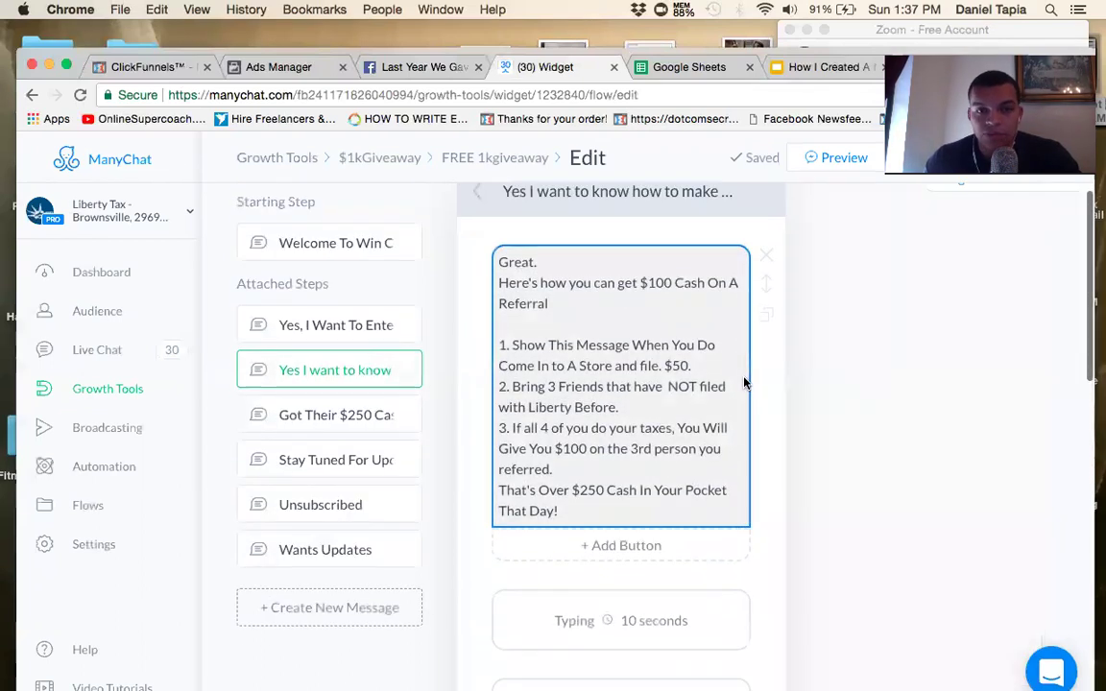
scroll(573, 315, "down", 5)
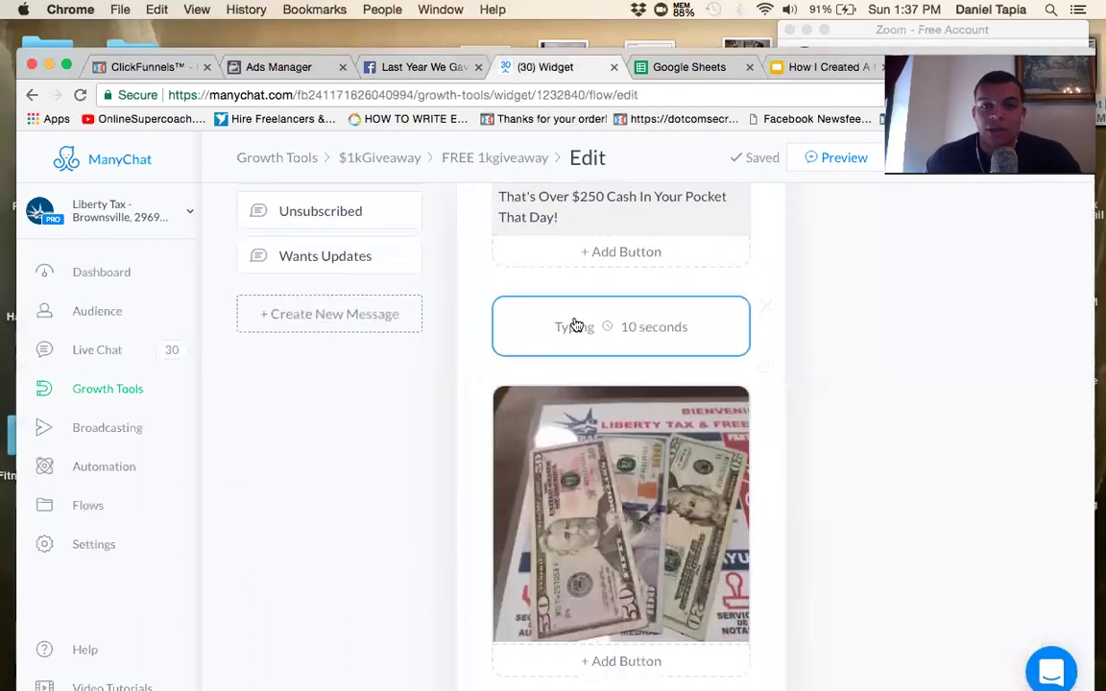
scroll(597, 332, "down", 2)
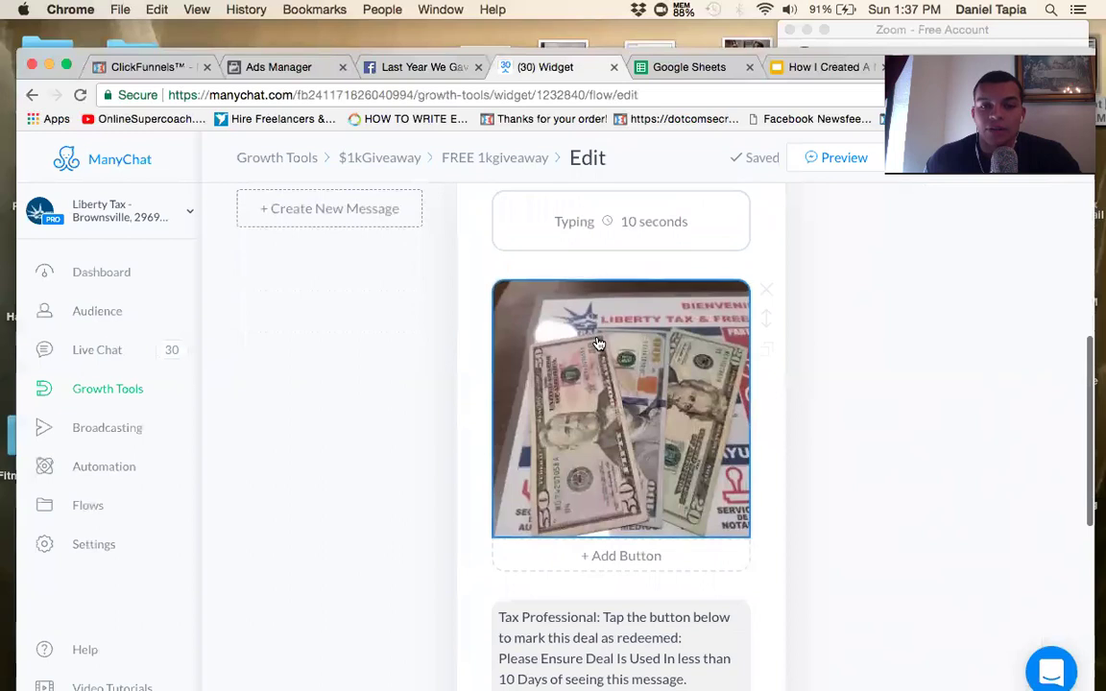
scroll(634, 434, "down", 2)
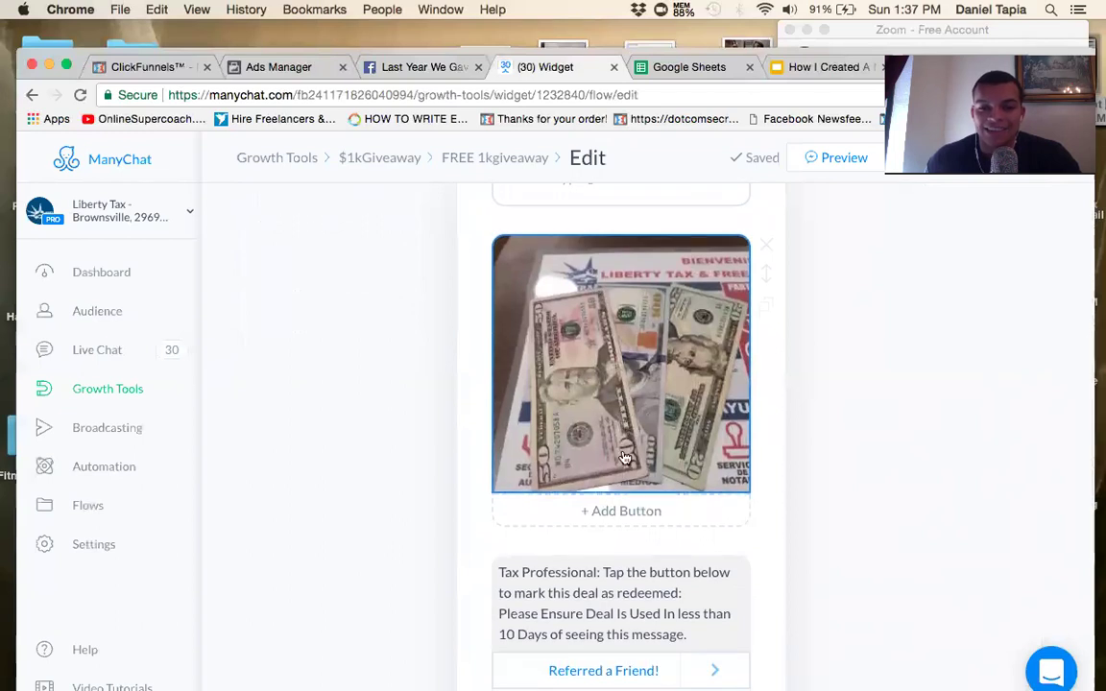
scroll(624, 458, "down", 2)
- Read the tax professional redemption text and open the settings of the first "Referred a Friend!" button
left_click(504, 423)
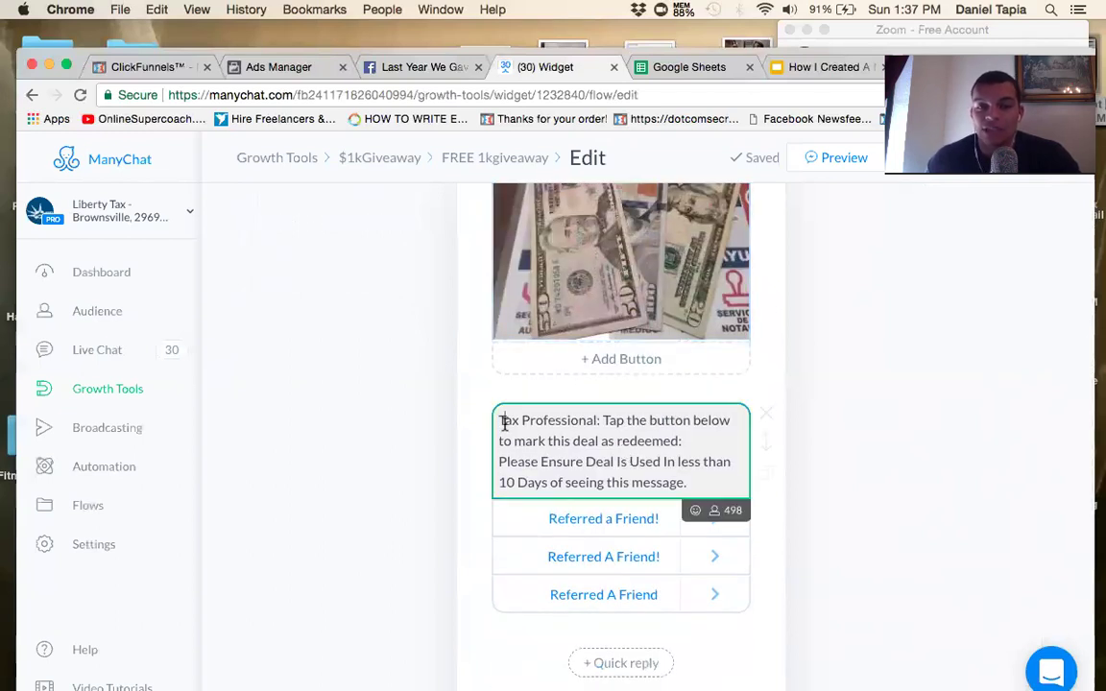
left_click_drag(499, 422, 666, 460)
left_click(669, 462)
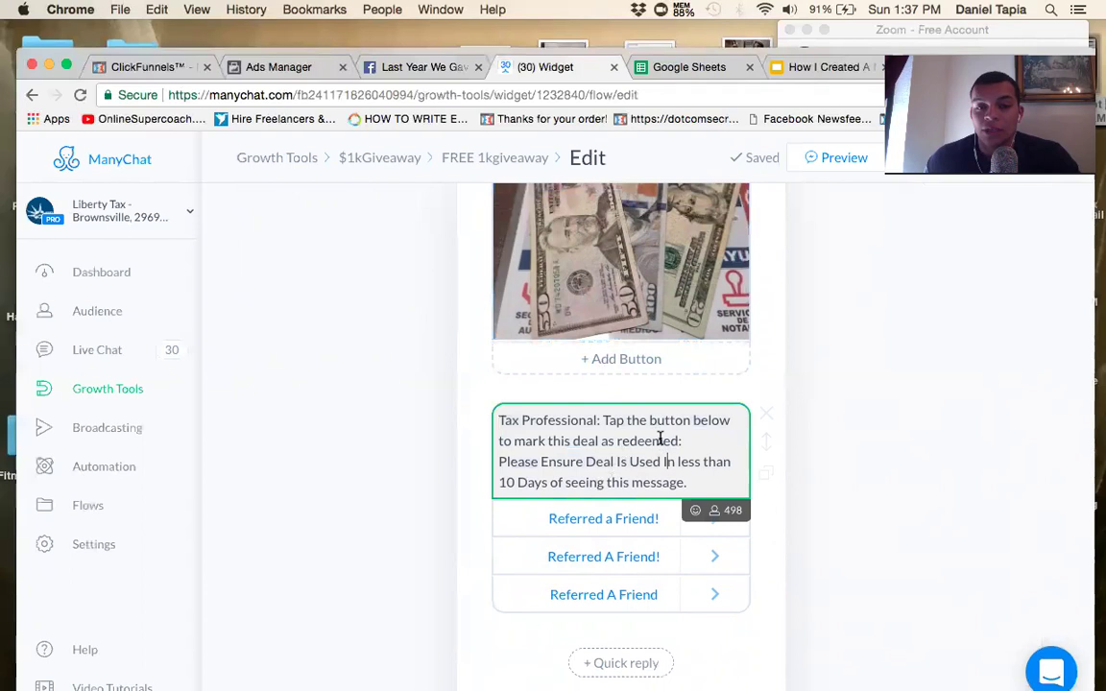
scroll(663, 423, "down", 2)
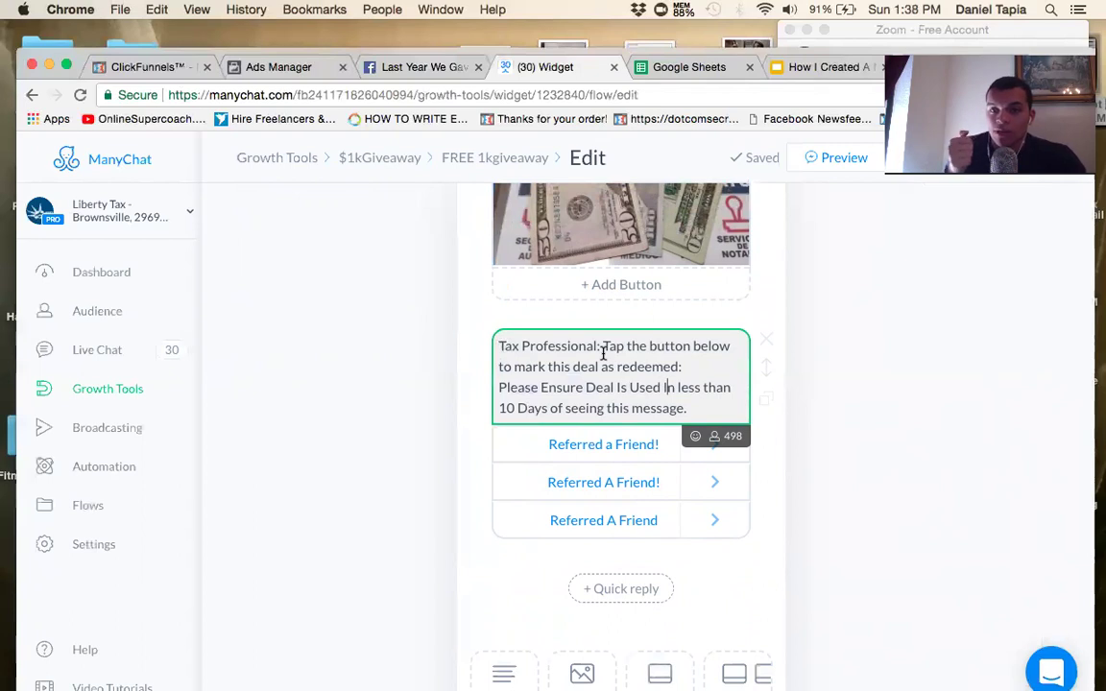
left_click(624, 462)
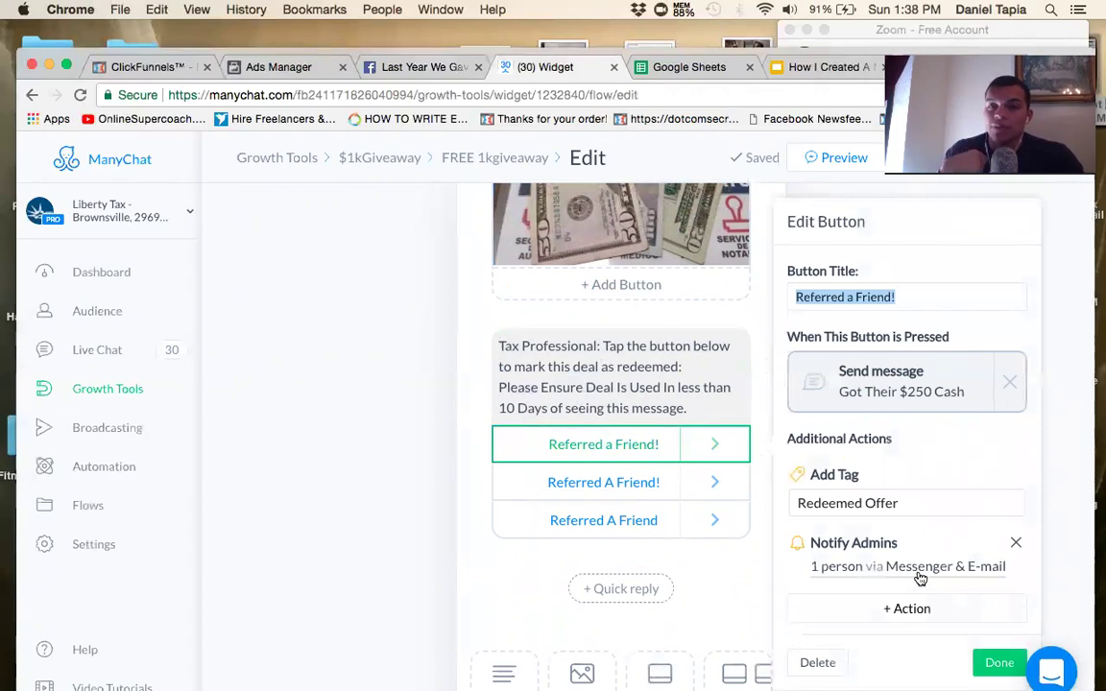
- View the "Got Their $250 Cash" message linked to that button, then return to the referral instructions message
left_click(707, 448)
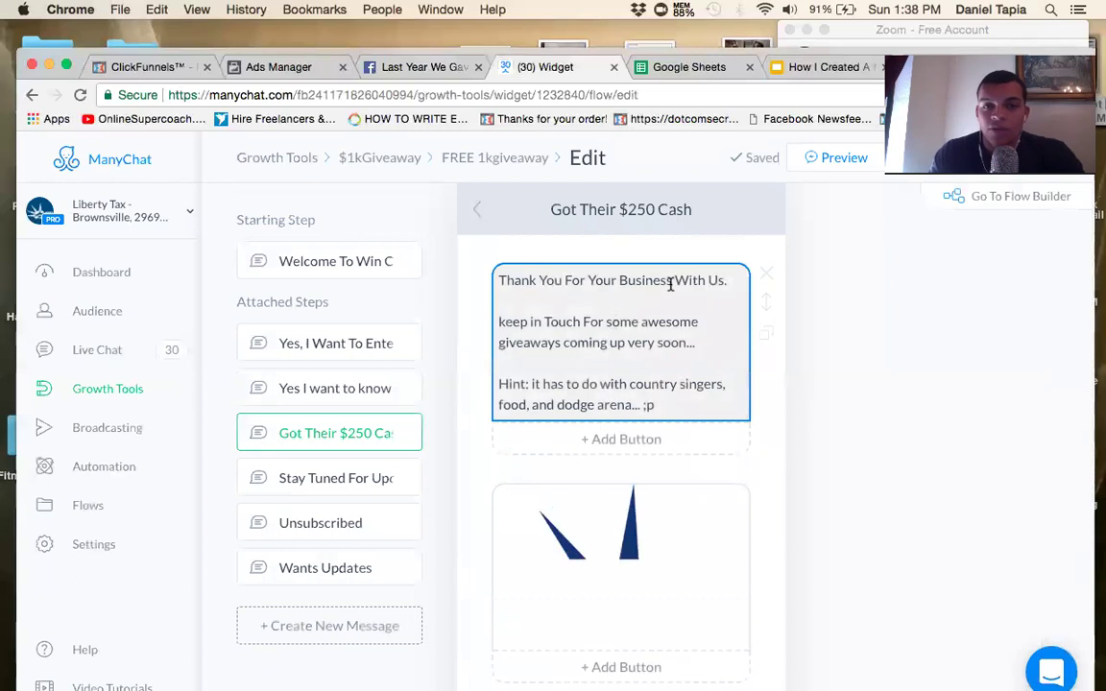
scroll(671, 283, "down", 2)
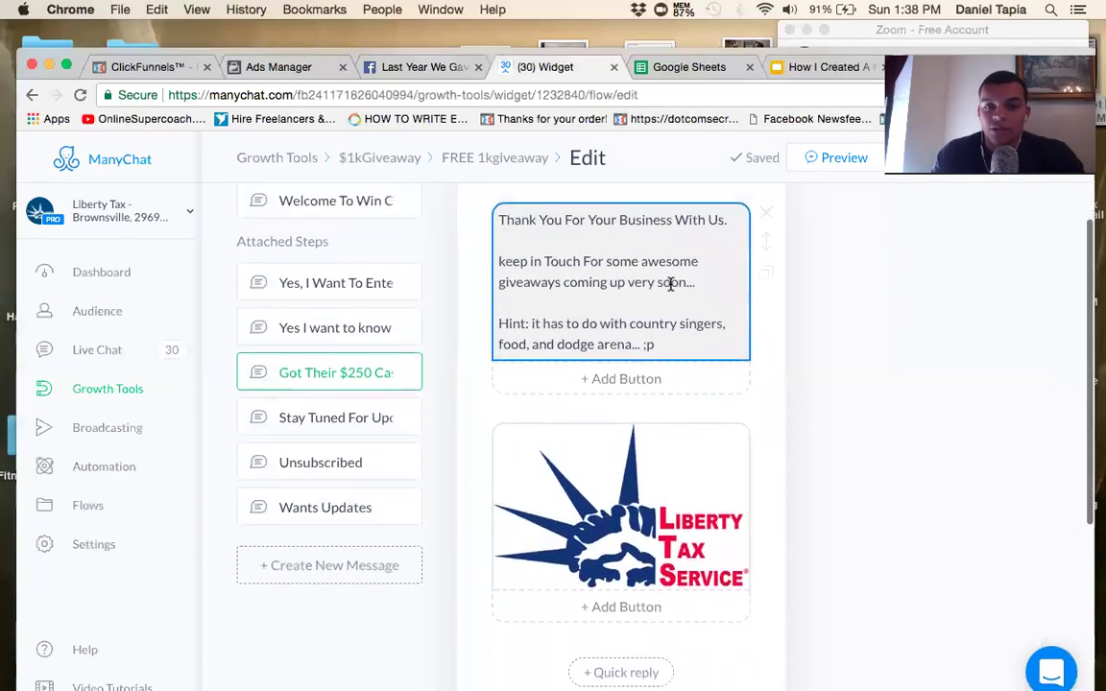
scroll(670, 283, "up", 2)
left_click(476, 211)
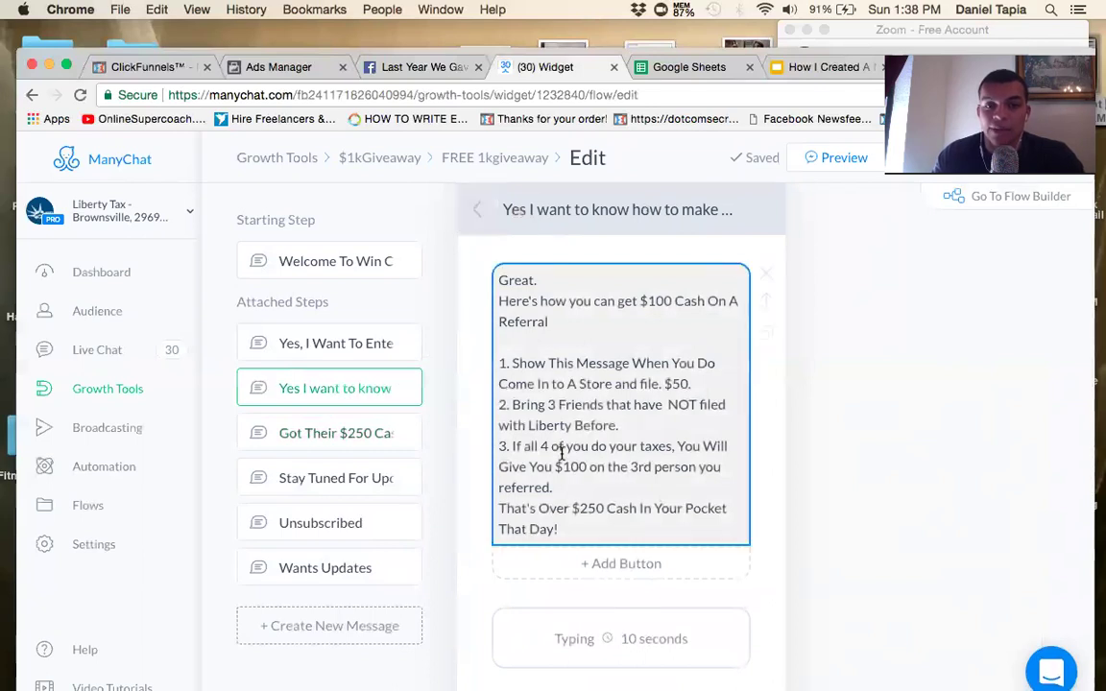
- Review the referral instructions message from its text through the cash photo to the three "Referred A Friend" redemption buttons
scroll(561, 447, "down", 10)
scroll(562, 454, "down", 2)
scroll(563, 461, "up", 3)
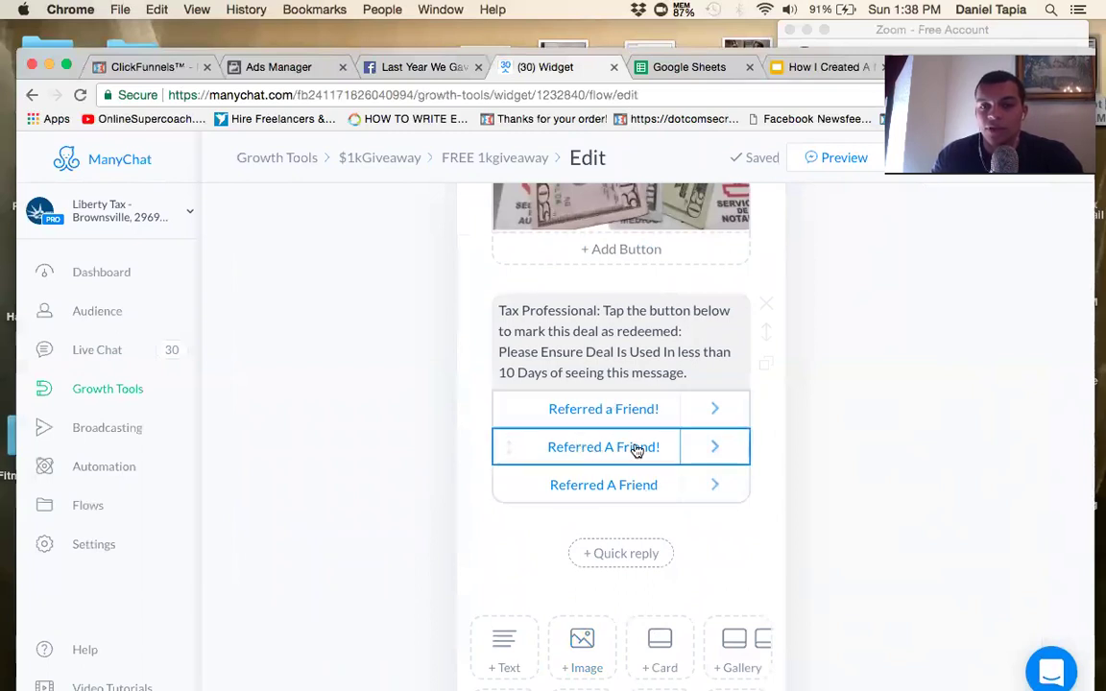
scroll(694, 492, "up", 5)
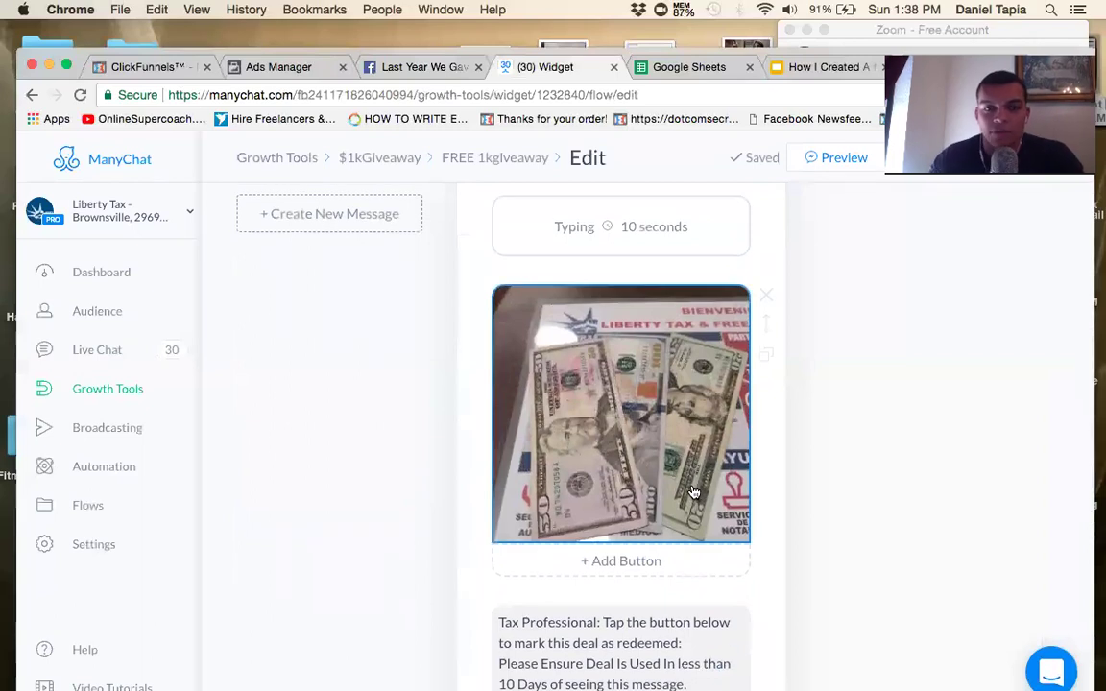
scroll(694, 491, "up", 10)
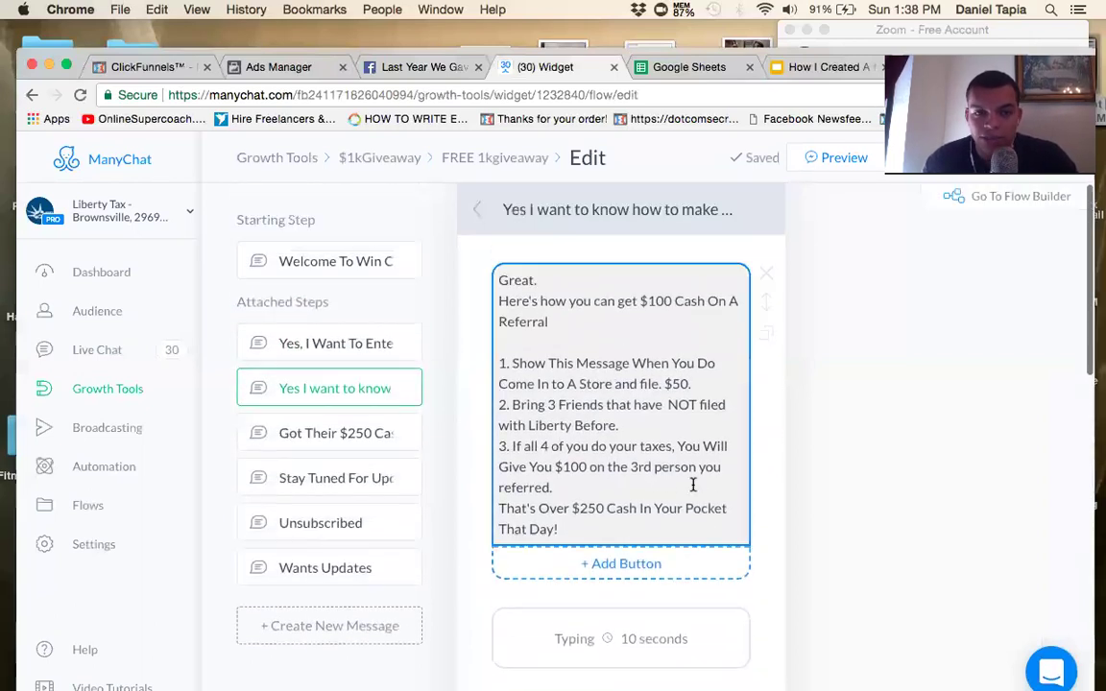
- Open the "Yes, I Want To Enter" message and the welcome message, and examine the welcome message's entry and "Need Taxes Done" buttons
left_click(316, 343)
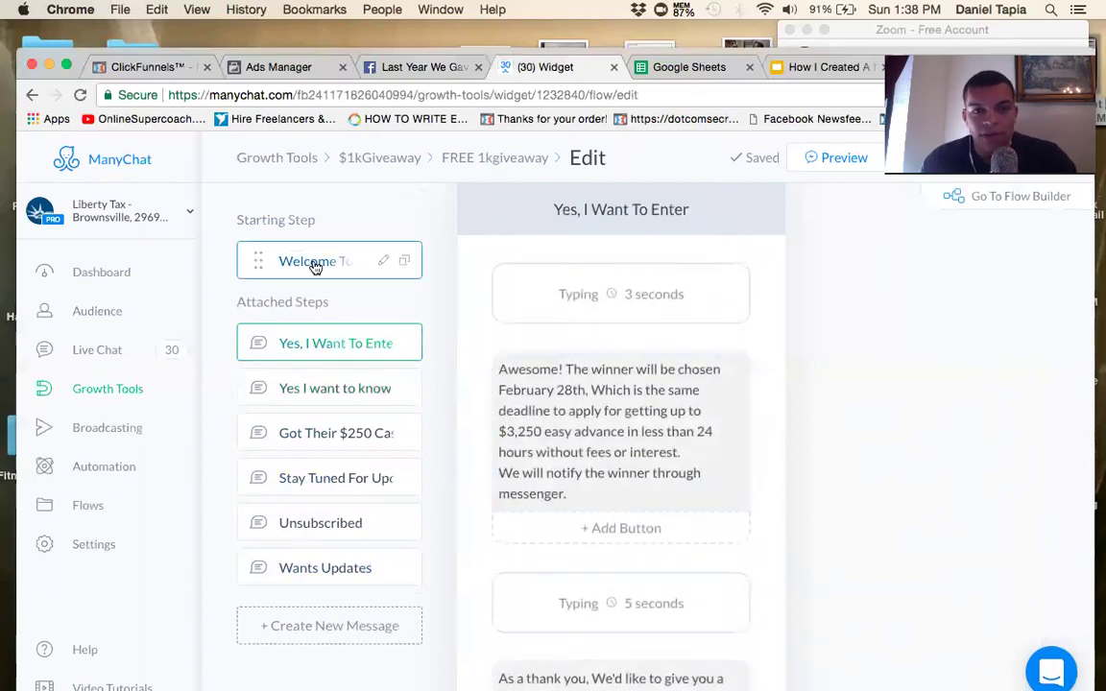
left_click(315, 262)
scroll(680, 426, "down", 5)
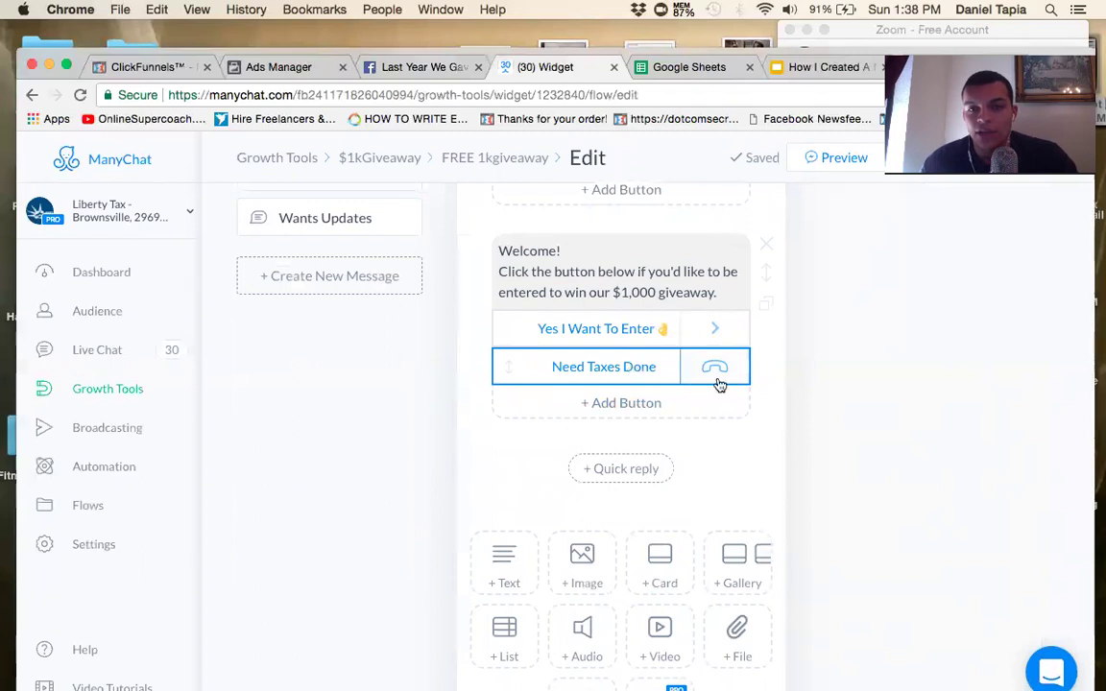
scroll(578, 363, "up", 4)
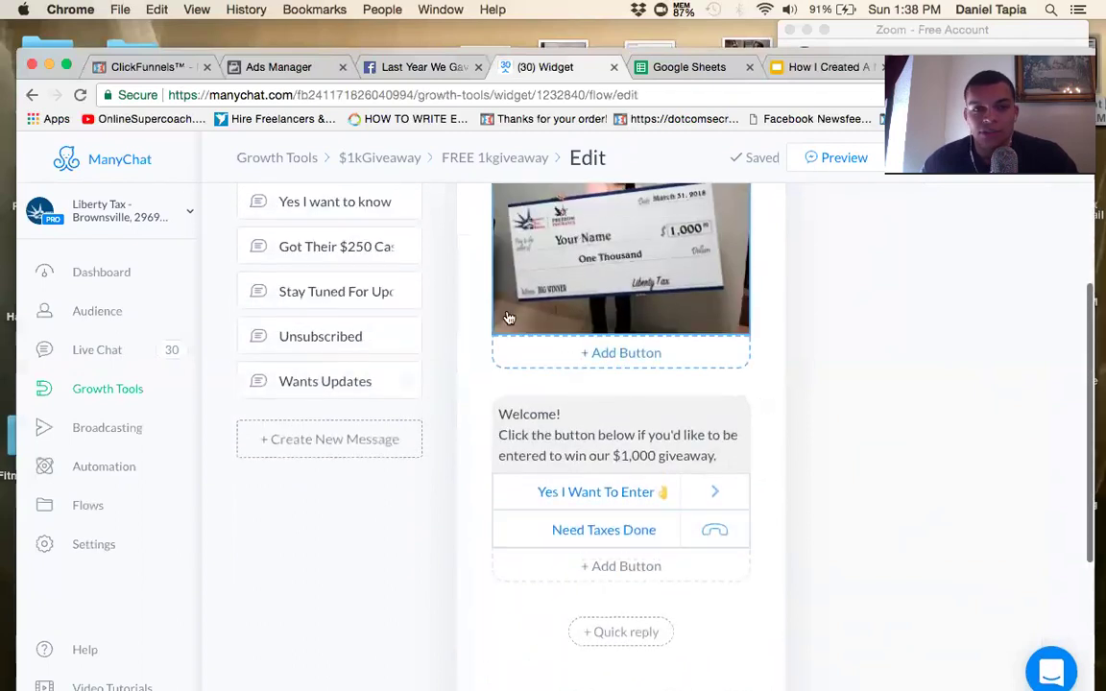
scroll(509, 318, "up", 3)
- Follow the welcome message's "Yes I Want To Enter" button and examine the $100 referral offer with its three reply buttons
left_click(321, 349)
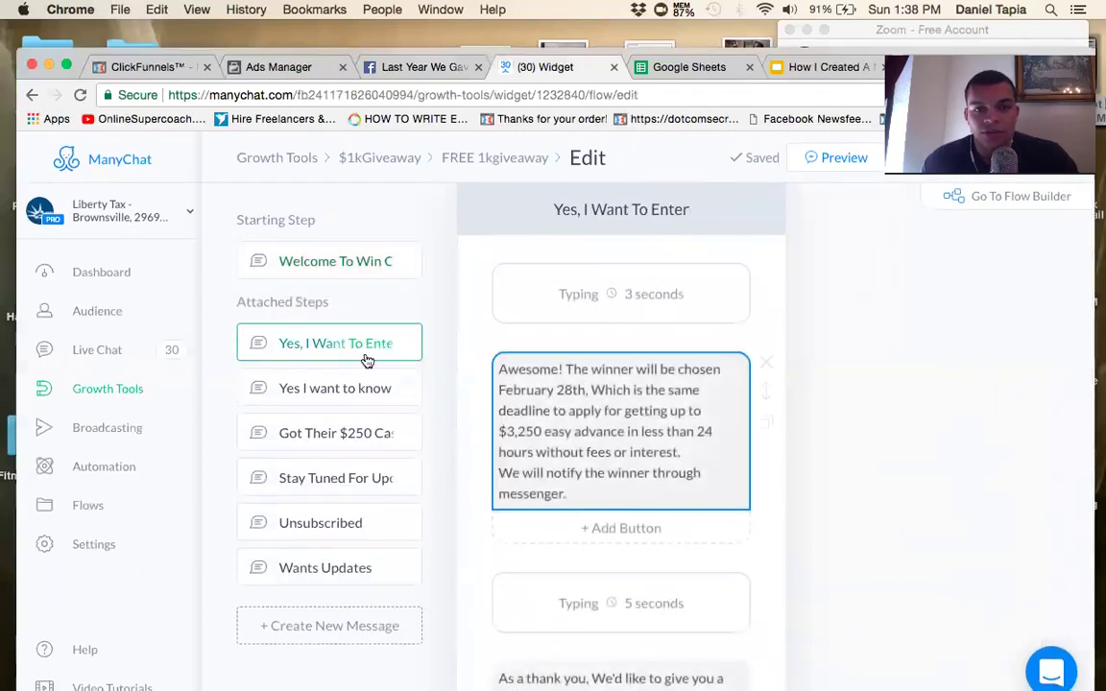
left_click(345, 261)
scroll(672, 459, "down", 10)
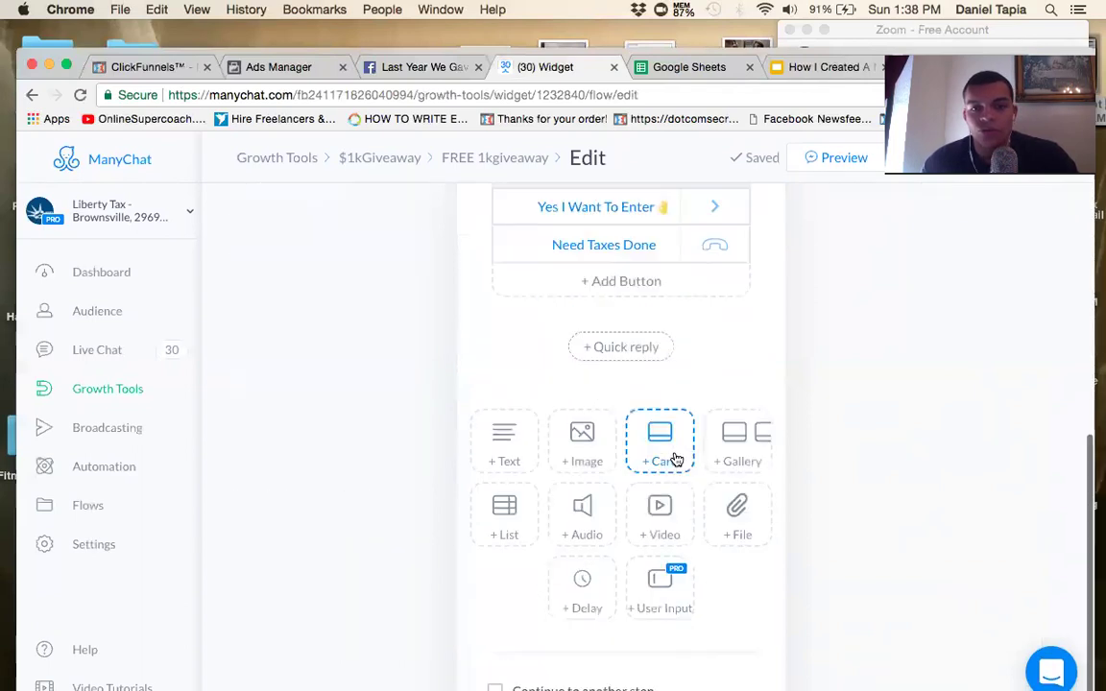
scroll(675, 461, "up", 5)
left_click(628, 571)
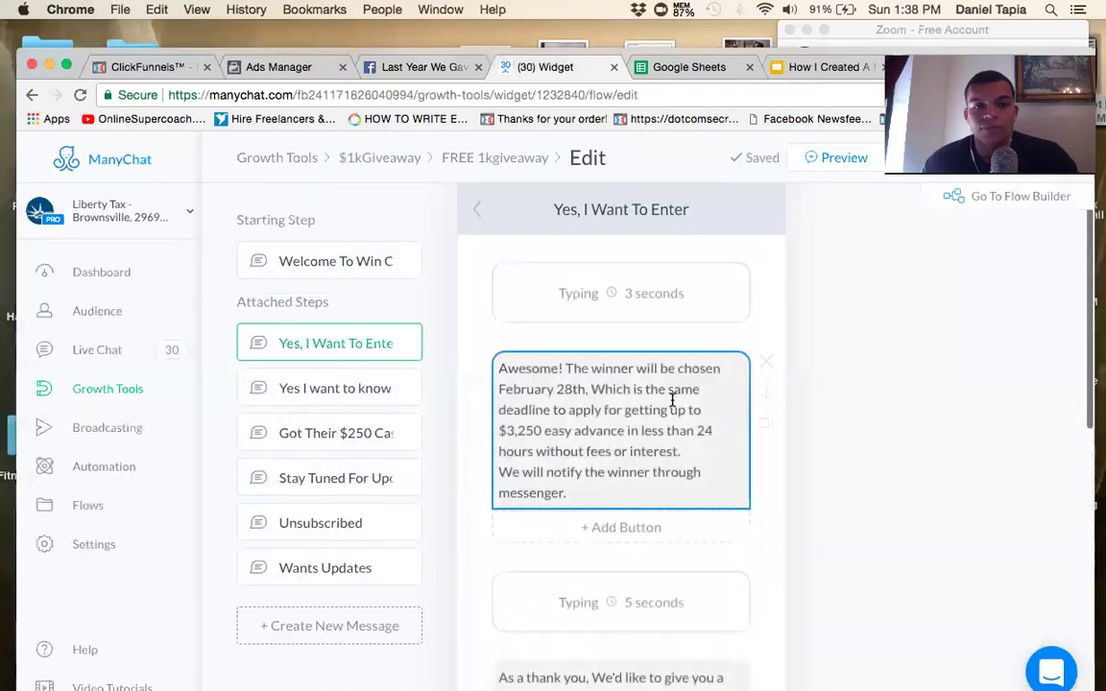
scroll(672, 423, "down", 5)
scroll(663, 597, "down", 2)
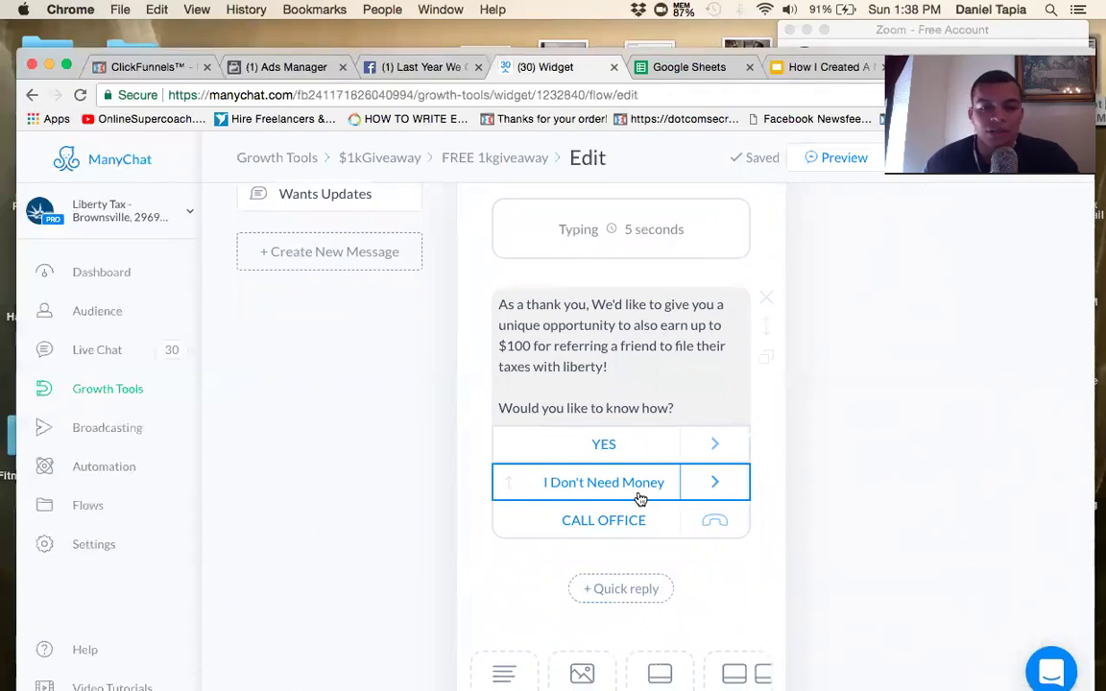
scroll(640, 499, "down", 1)
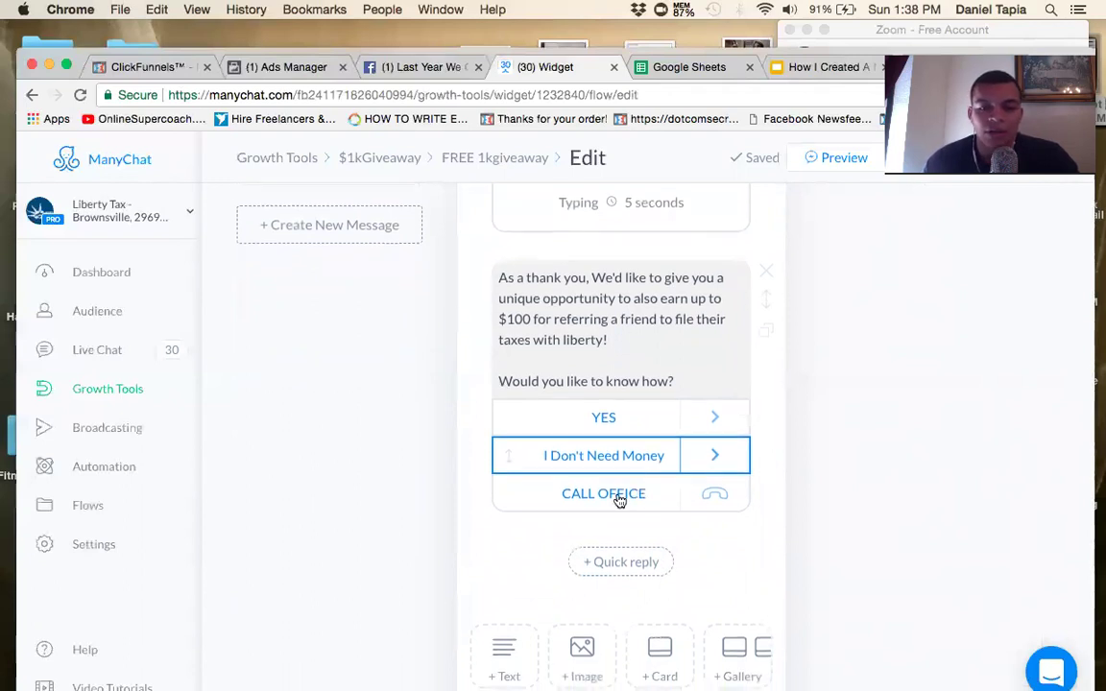
- Follow the "I Don't Need Money" and "Please update me!" buttons, review the Wants Updates message, and return to the FREE 1kgiveaway overview
left_click(716, 457)
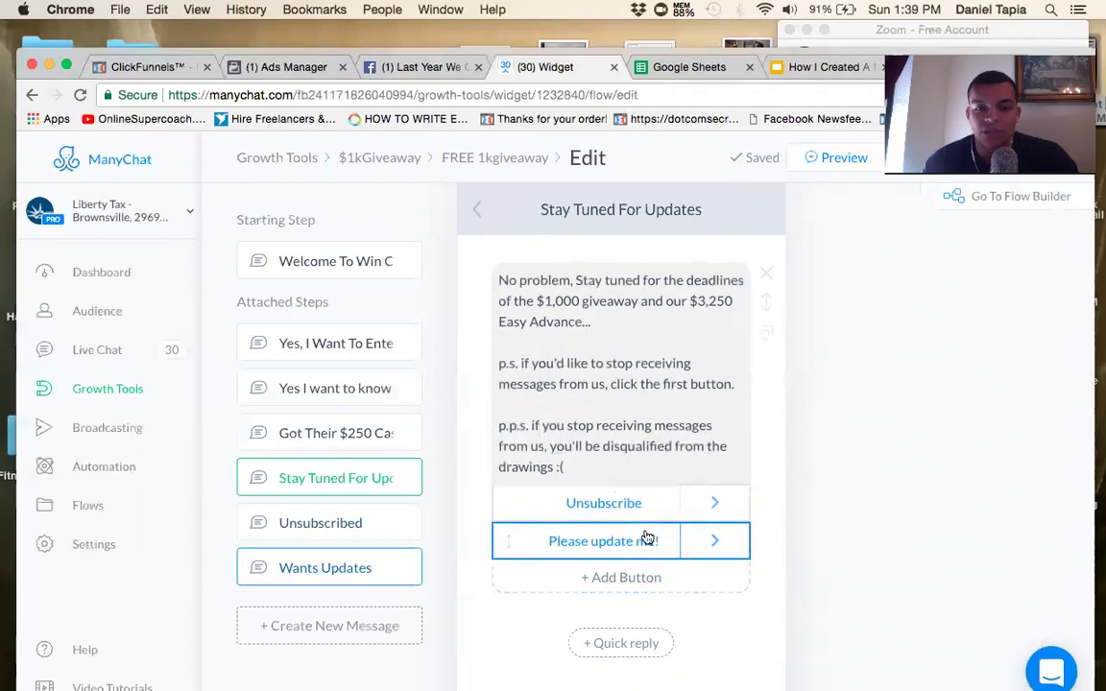
left_click(716, 543)
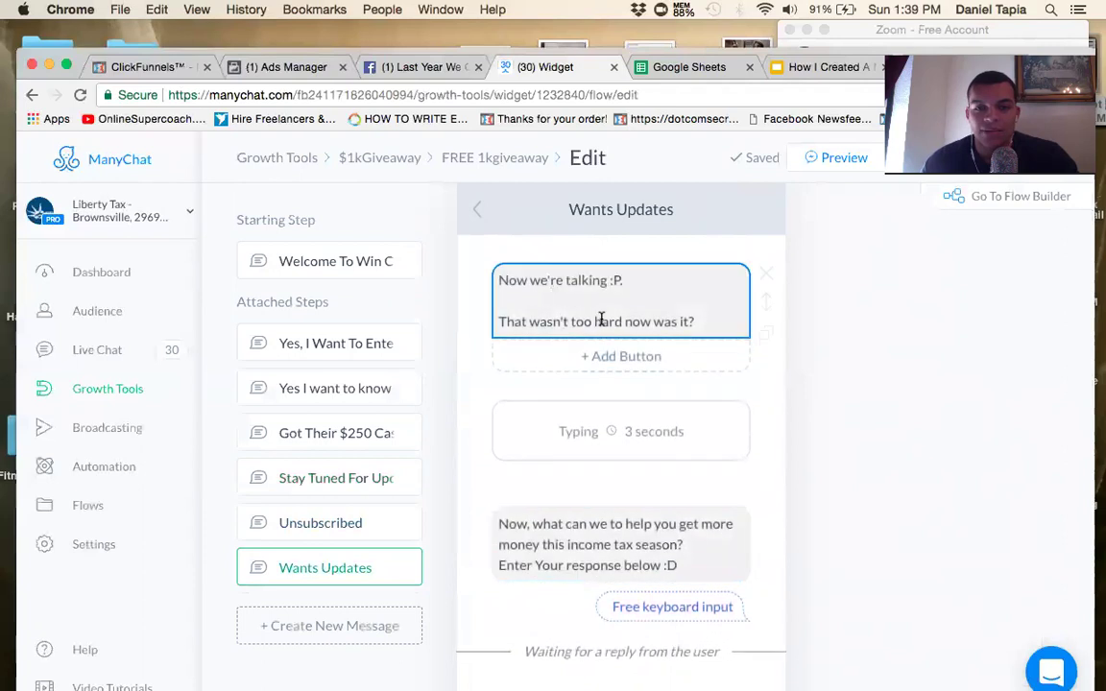
scroll(589, 325, "down", 3)
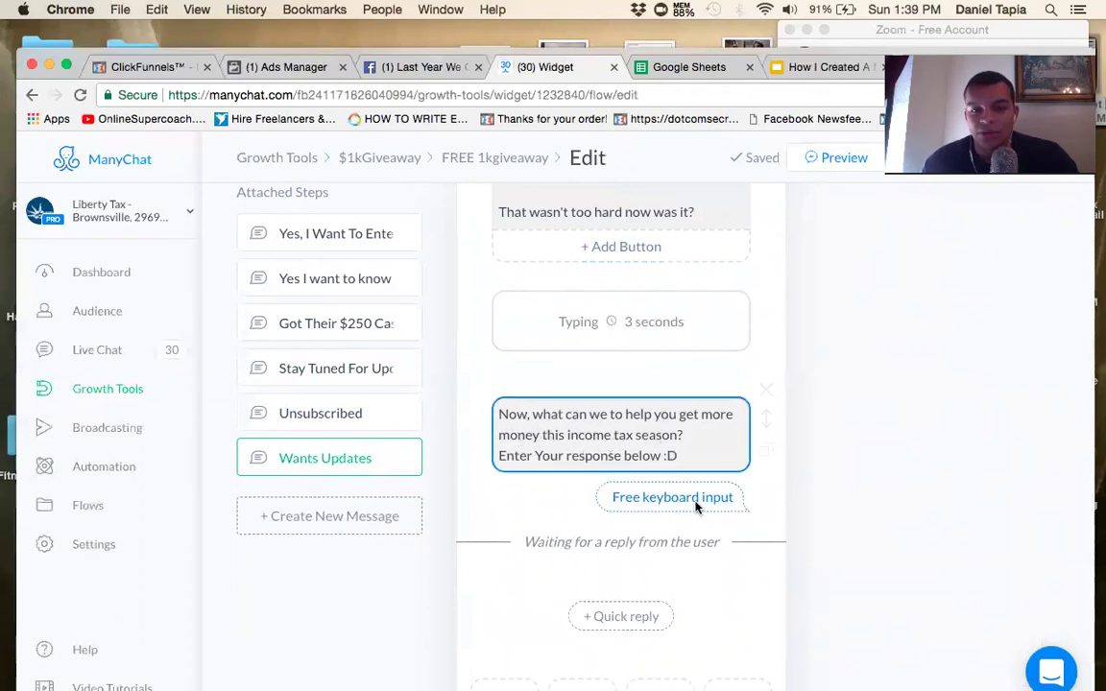
scroll(445, 343, "up", 2)
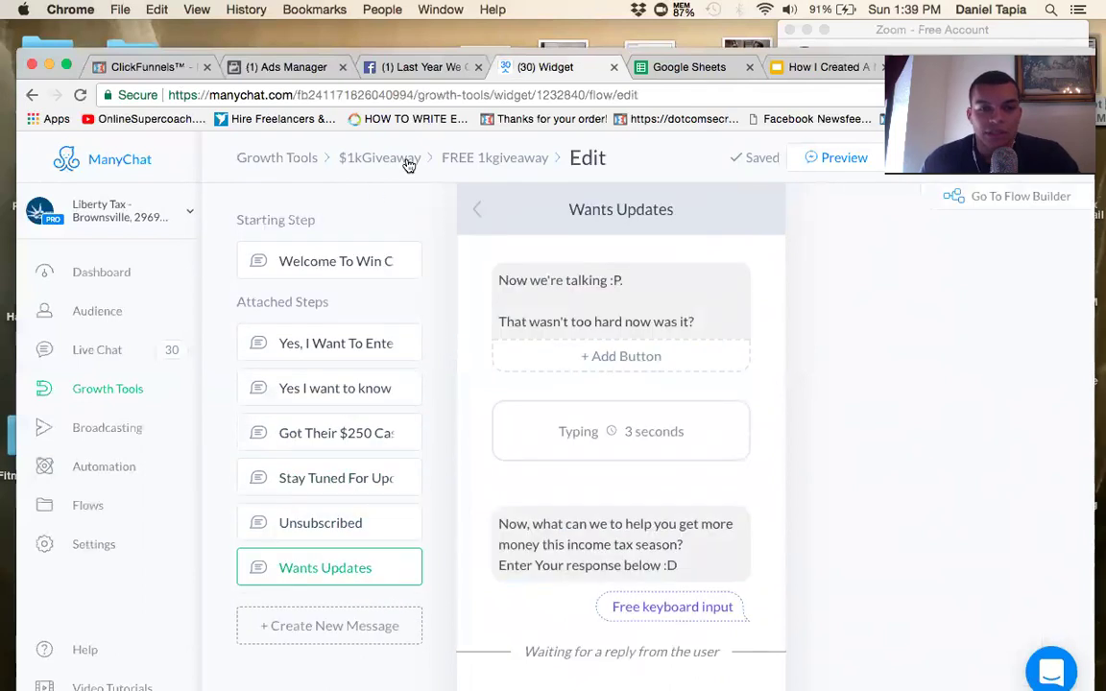
left_click(511, 165)
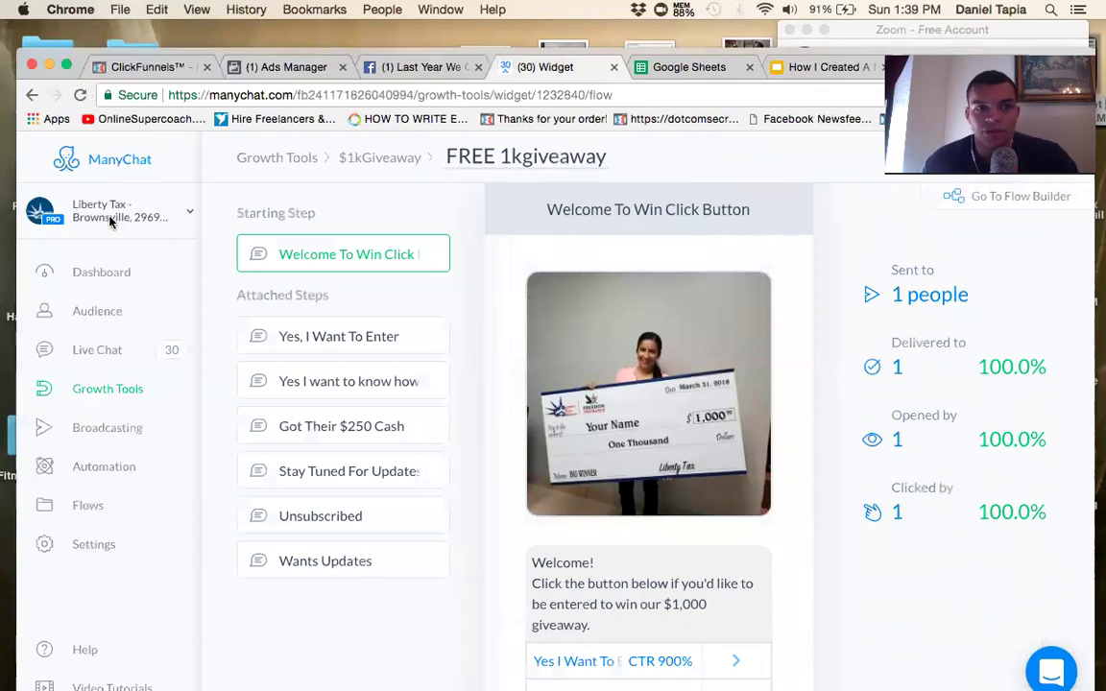
- Close the Facebook, presentation, Google Sheets and giveaway ad browser tabs, keeping the ManyChat flow open
left_click_drag(668, 76, 75, 45)
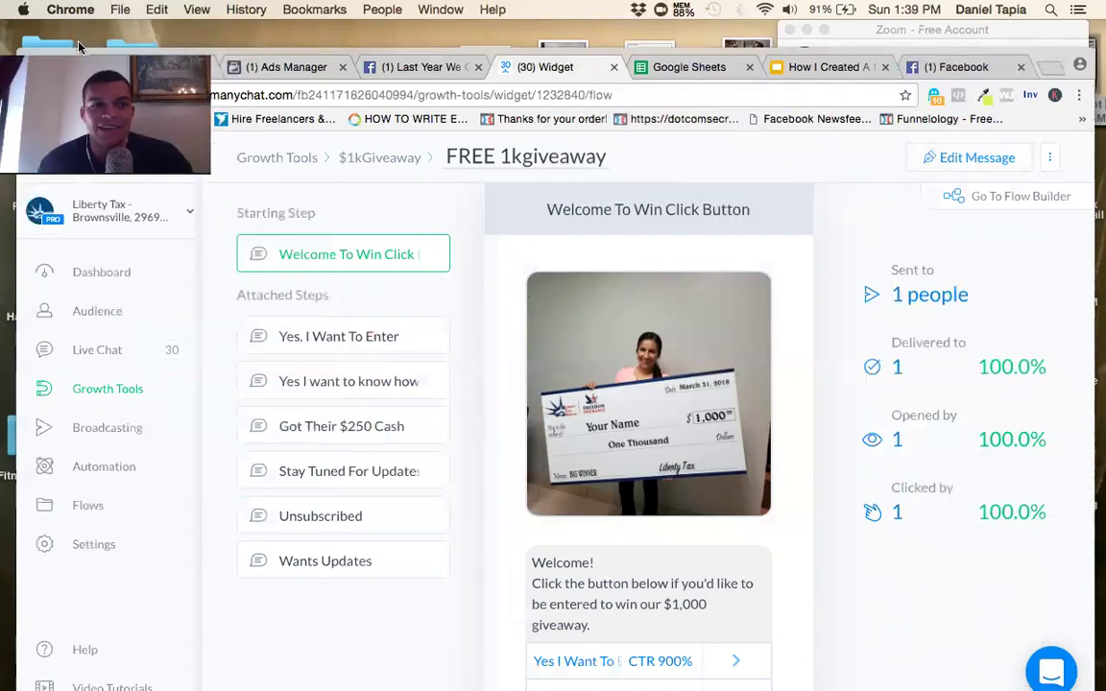
left_click(961, 67)
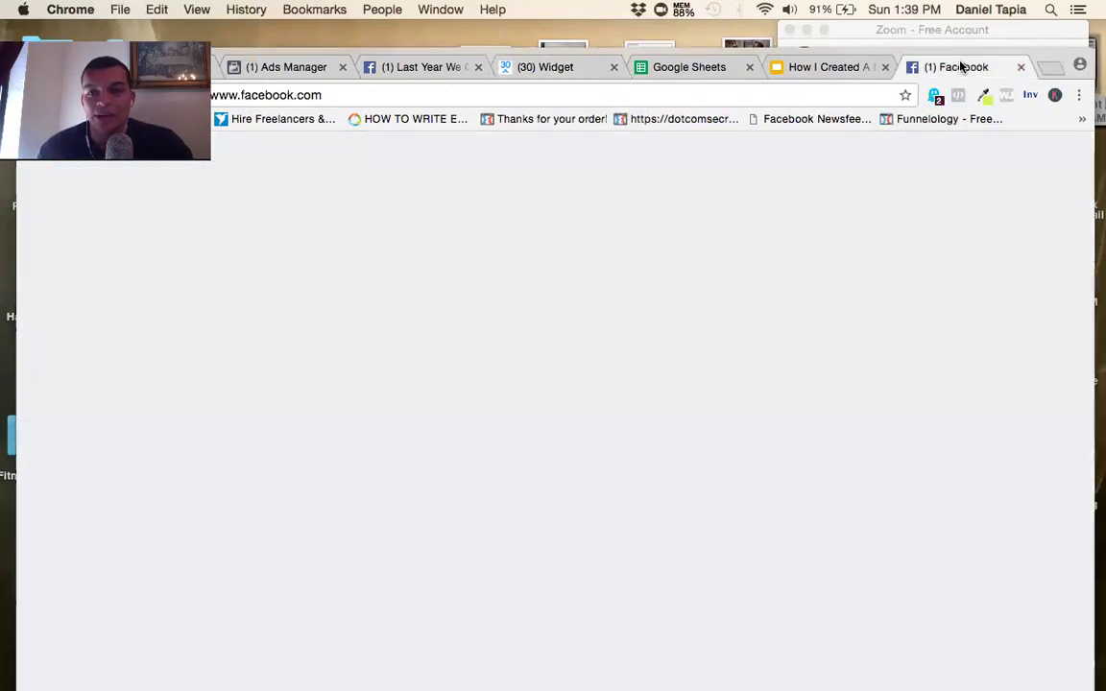
left_click(990, 152)
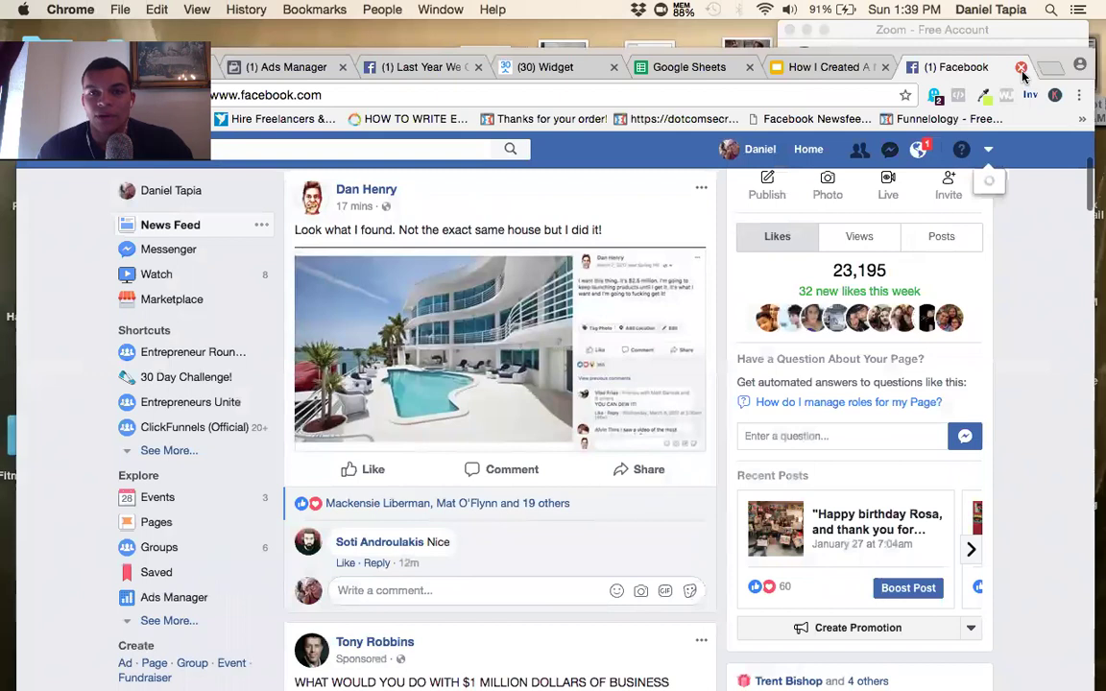
left_click(1022, 68)
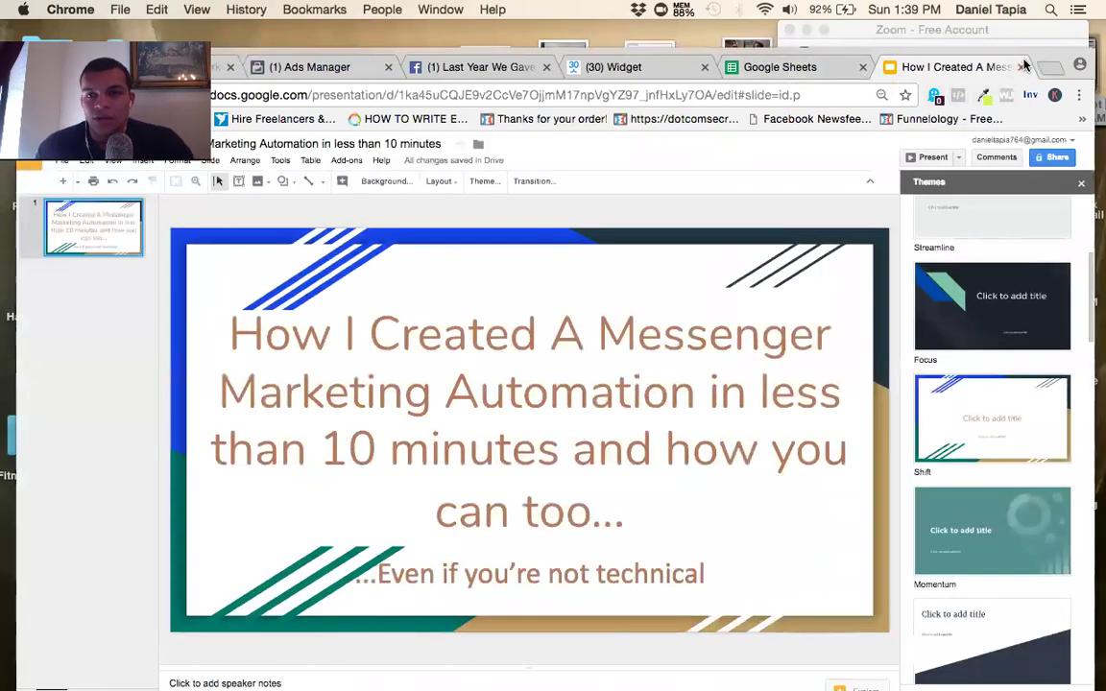
left_click(1021, 69)
left_click(1021, 67)
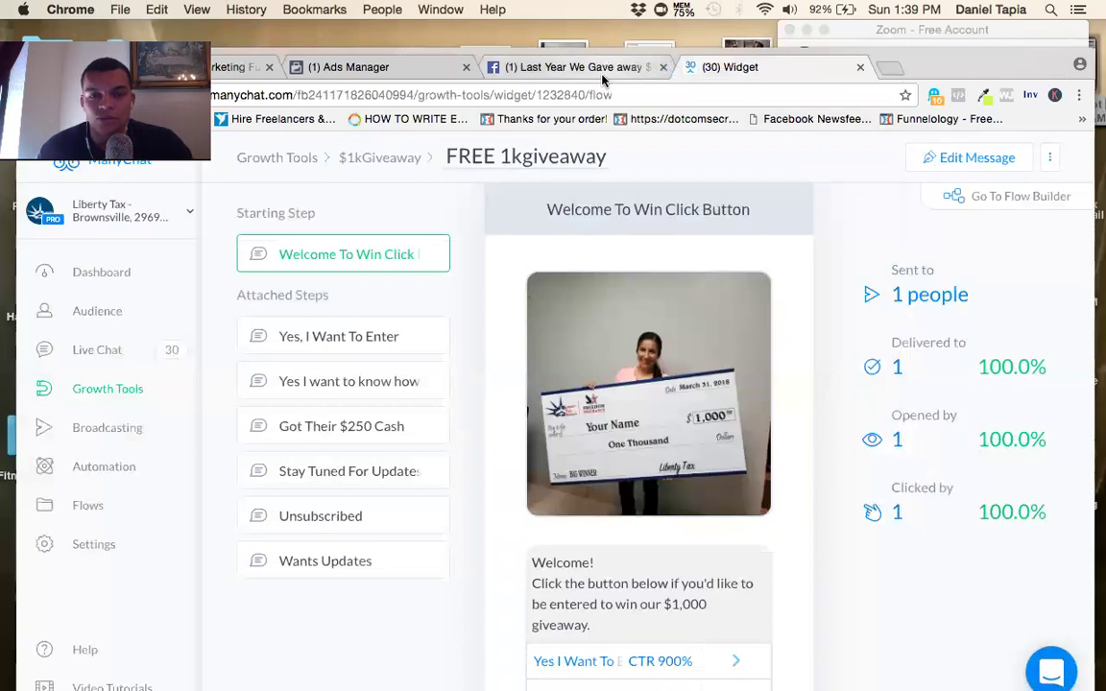
left_click(545, 69)
left_click(663, 67)
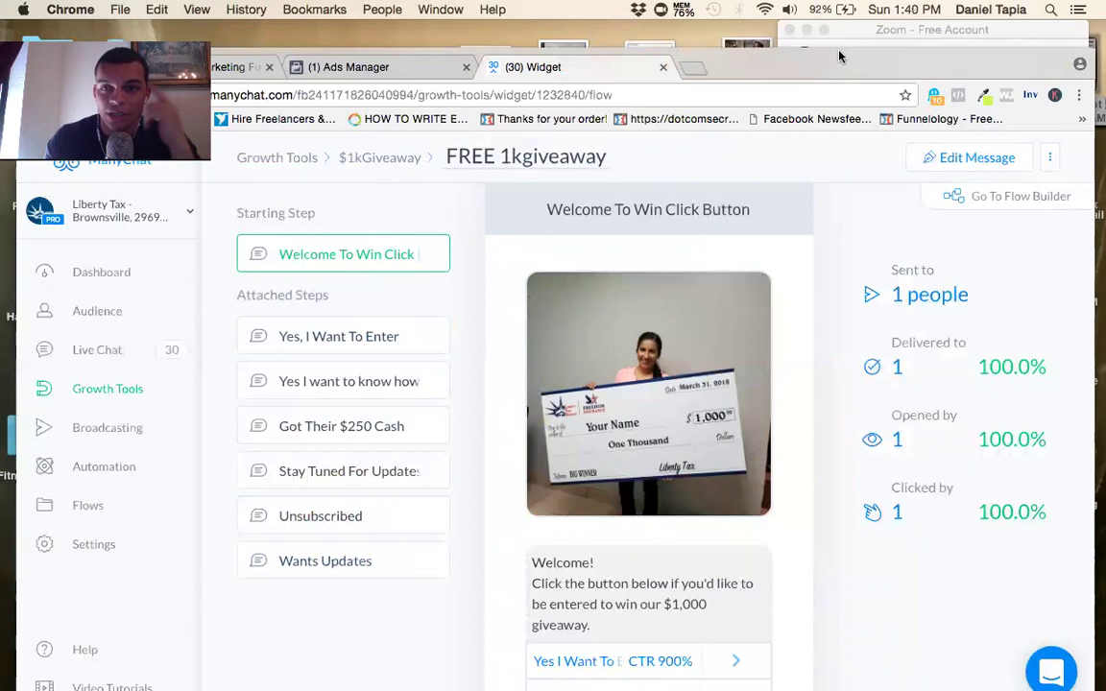
- Copy the FREE 1kgiveaway flow to the "Liberty Tax Service- Sunshine Strip, Harlingen TX" page and close the copy dialog
left_click(1048, 162)
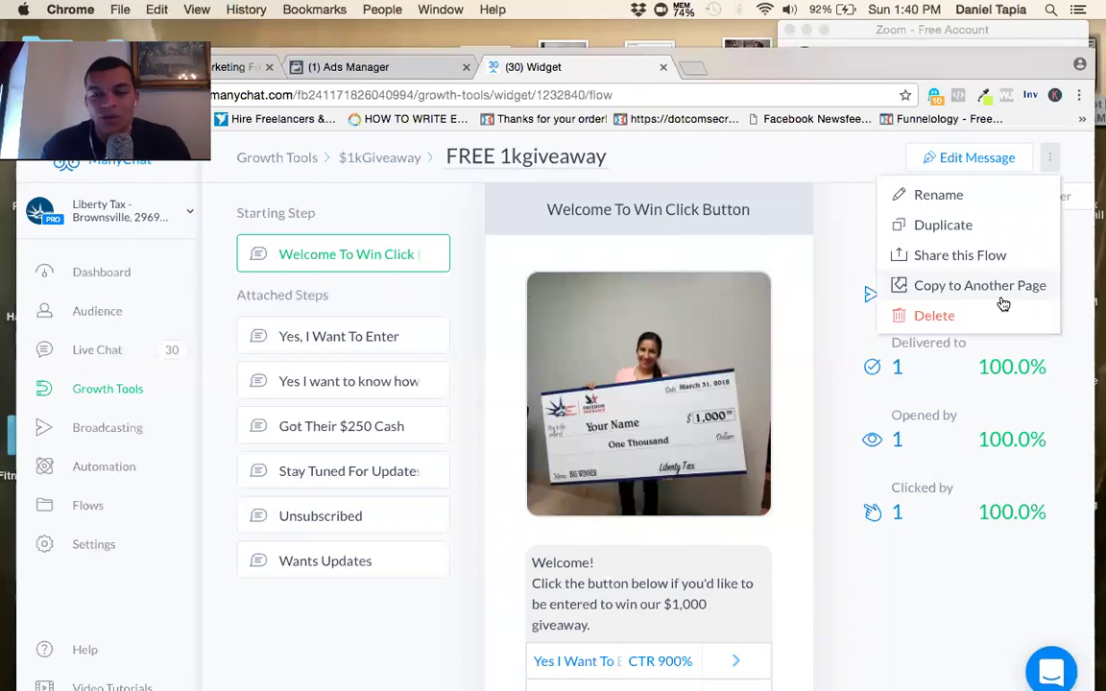
left_click(998, 286)
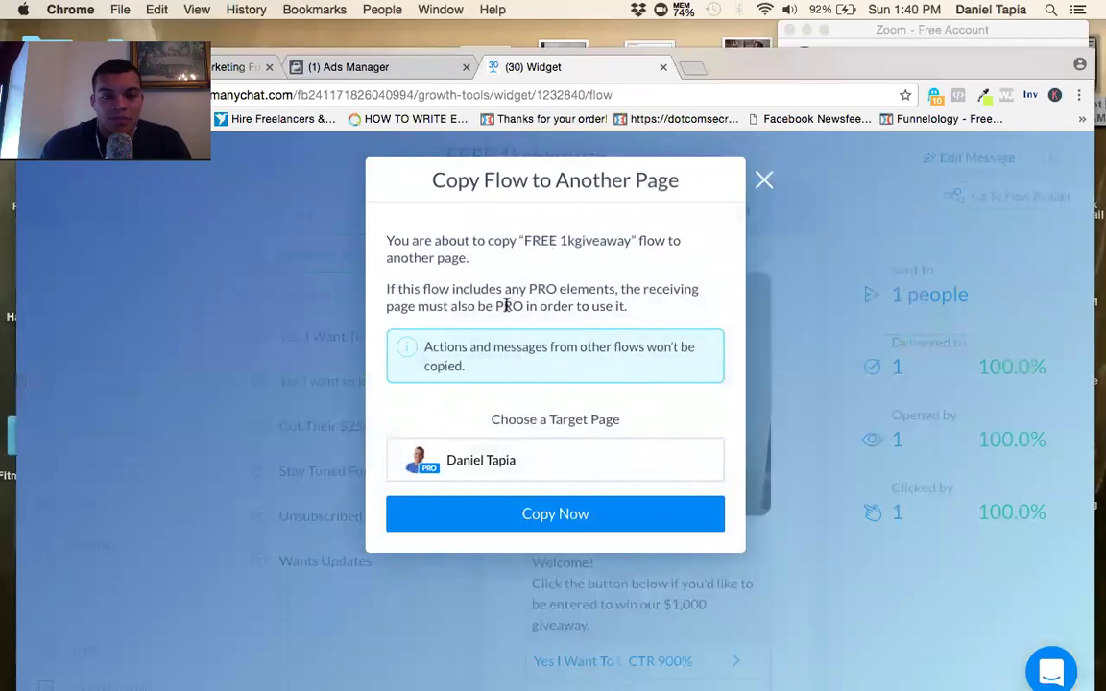
left_click(492, 469)
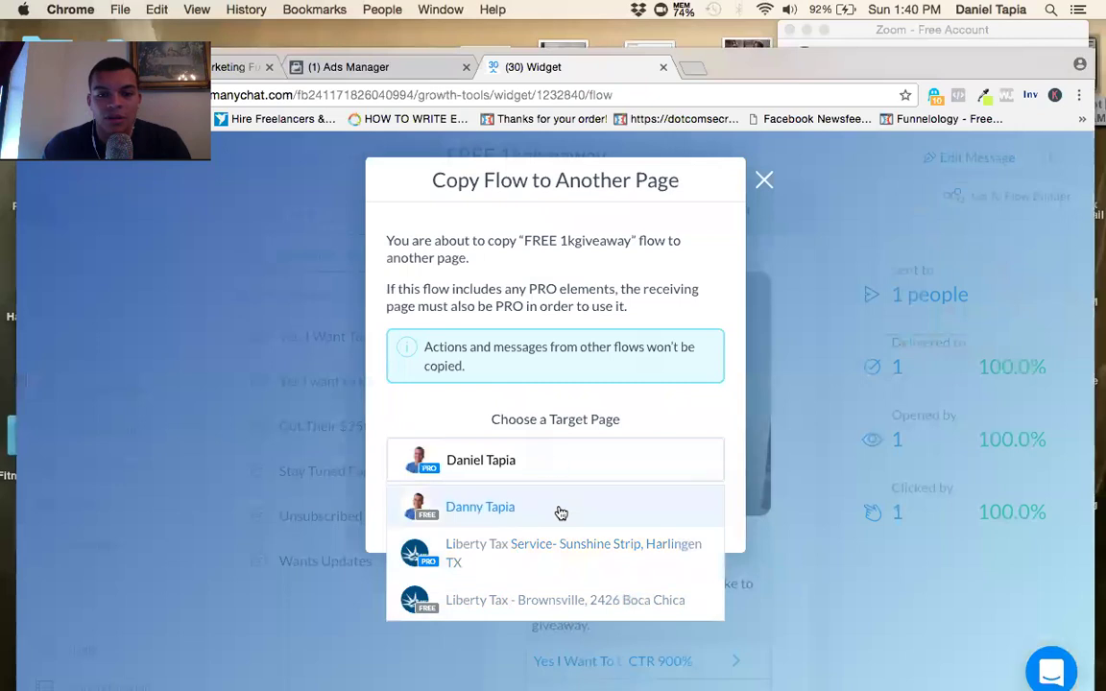
left_click(634, 565)
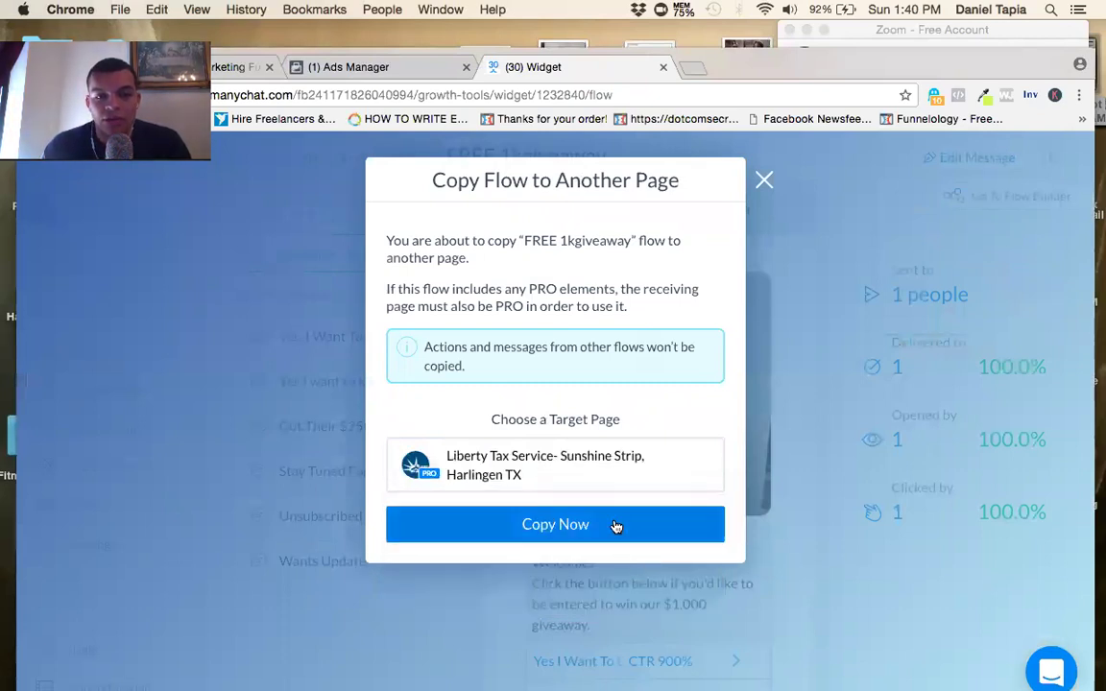
left_click(616, 527)
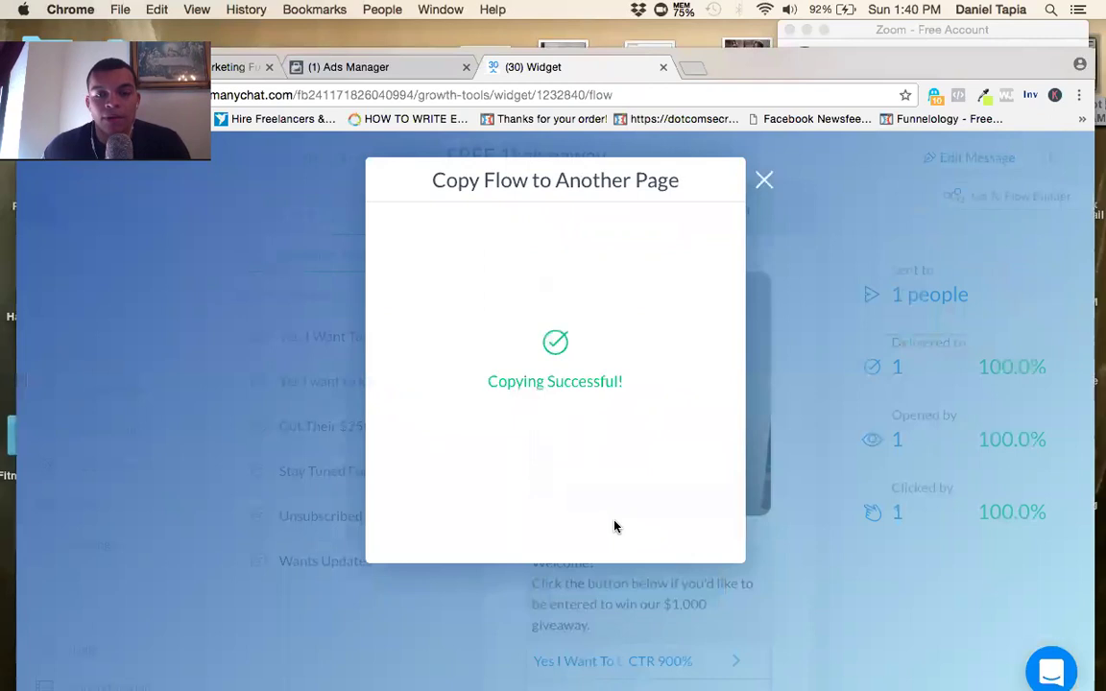
left_click(764, 179)
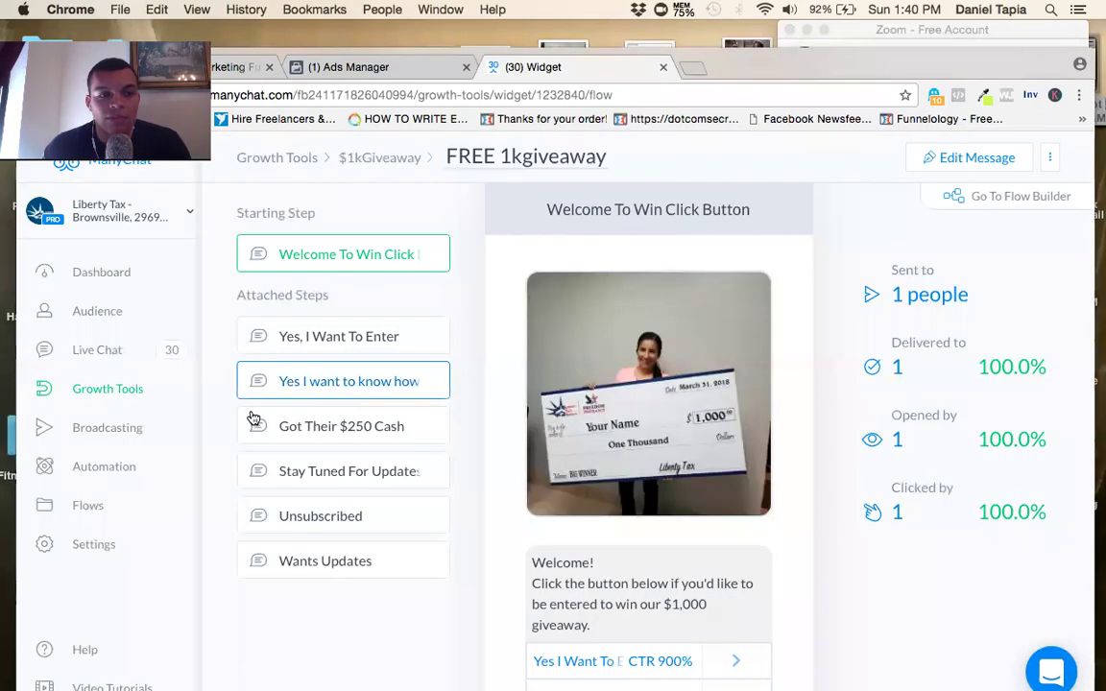
- Switch to the Sunshine Strip page's account, dismiss the iCloud alert, and open the newest "Imported" flow from its flows
left_click(122, 219)
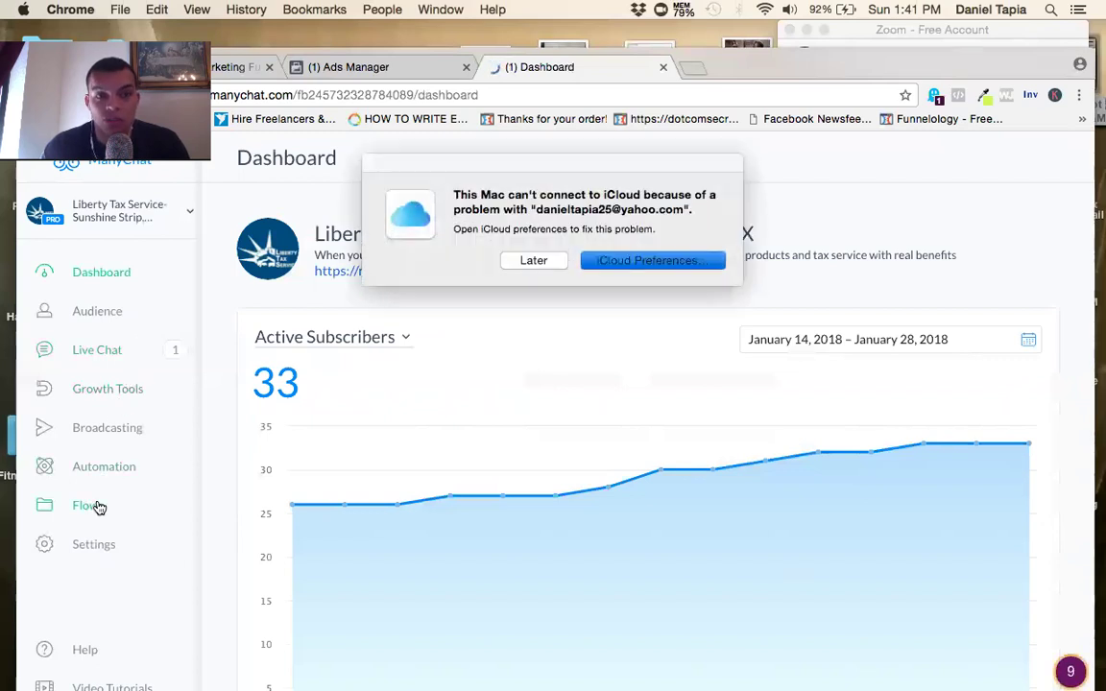
left_click(539, 257)
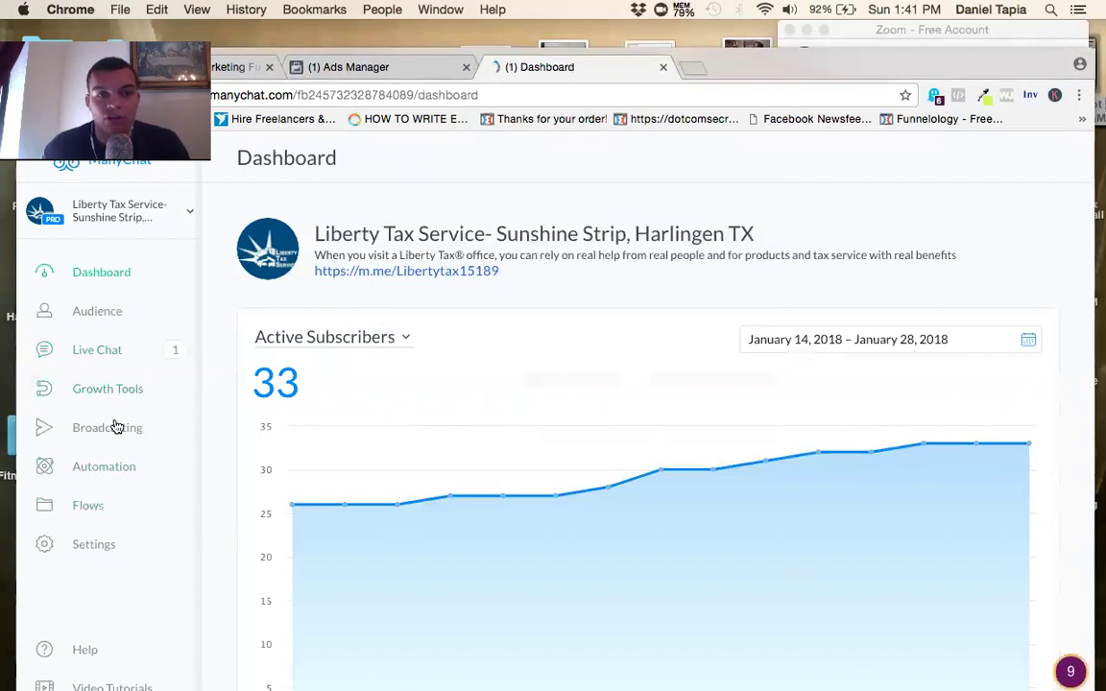
left_click(100, 512)
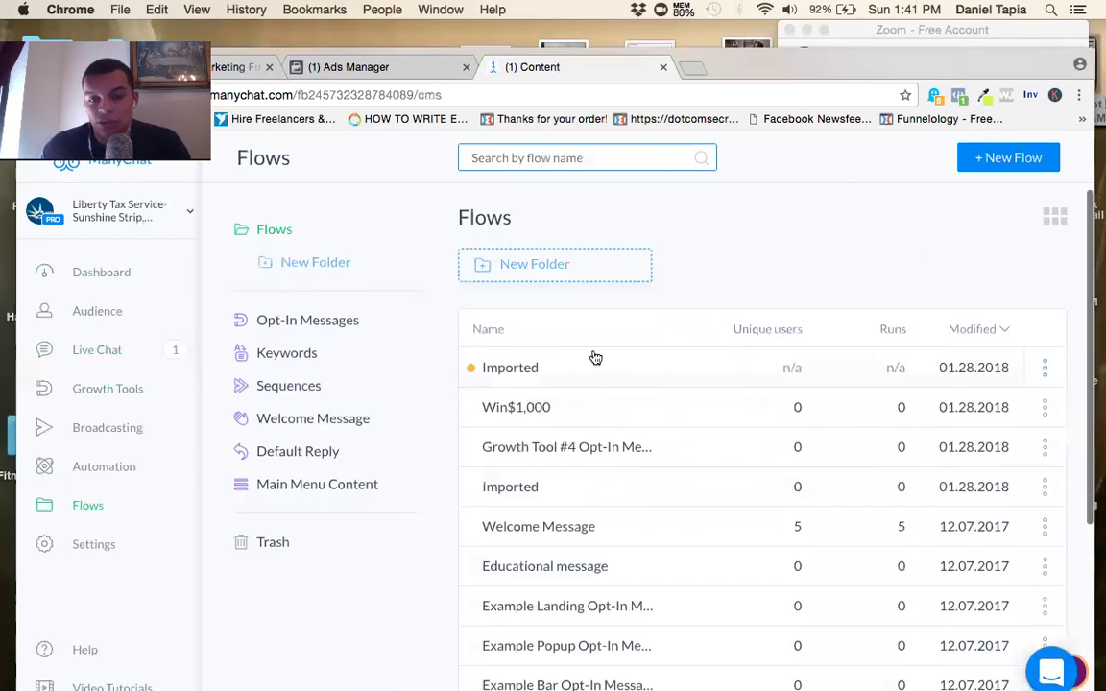
left_click(526, 375)
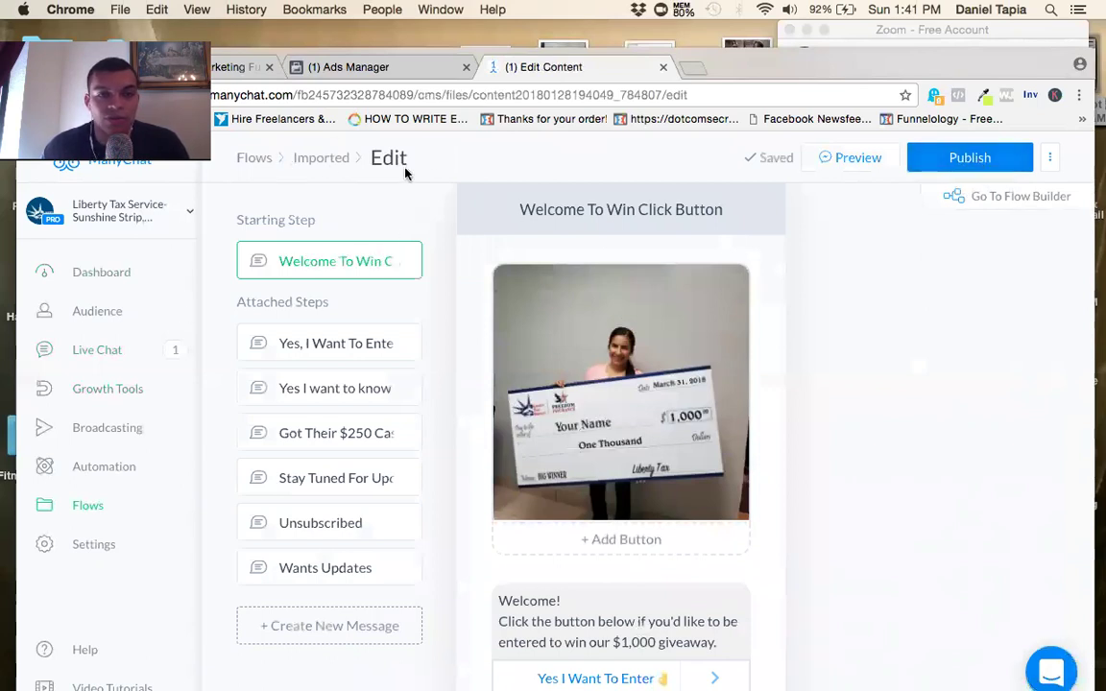
- Try to publish the imported flow and open the message linked to the Unsubscribe button in "Stay Tuned For Updates"
left_click(947, 165)
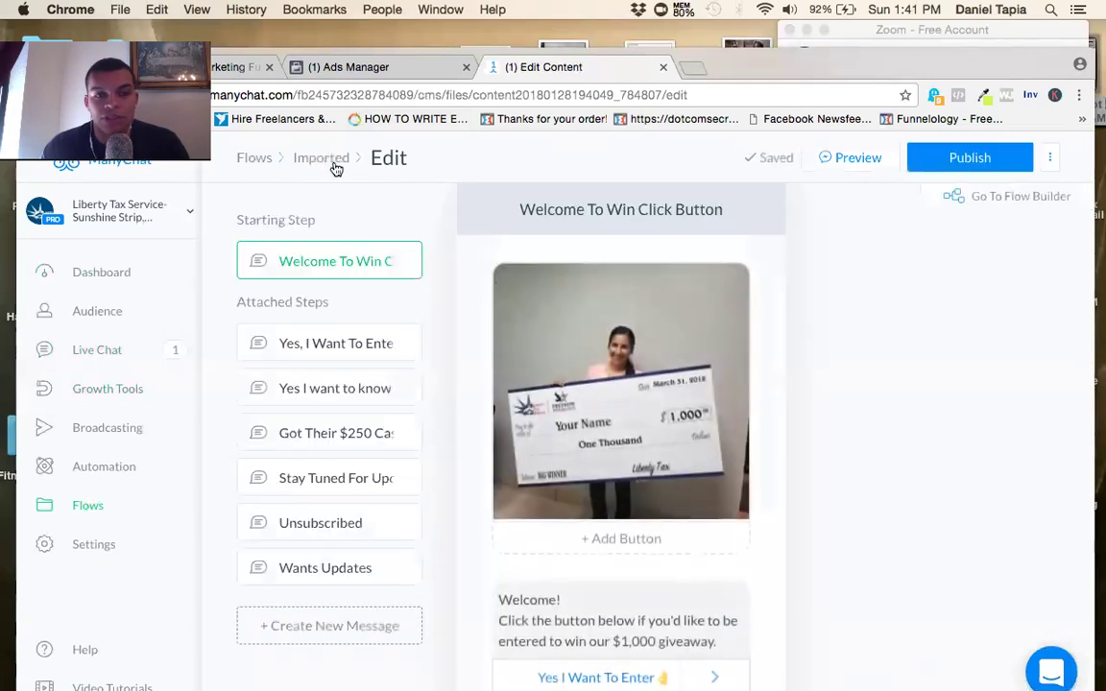
left_click(990, 165)
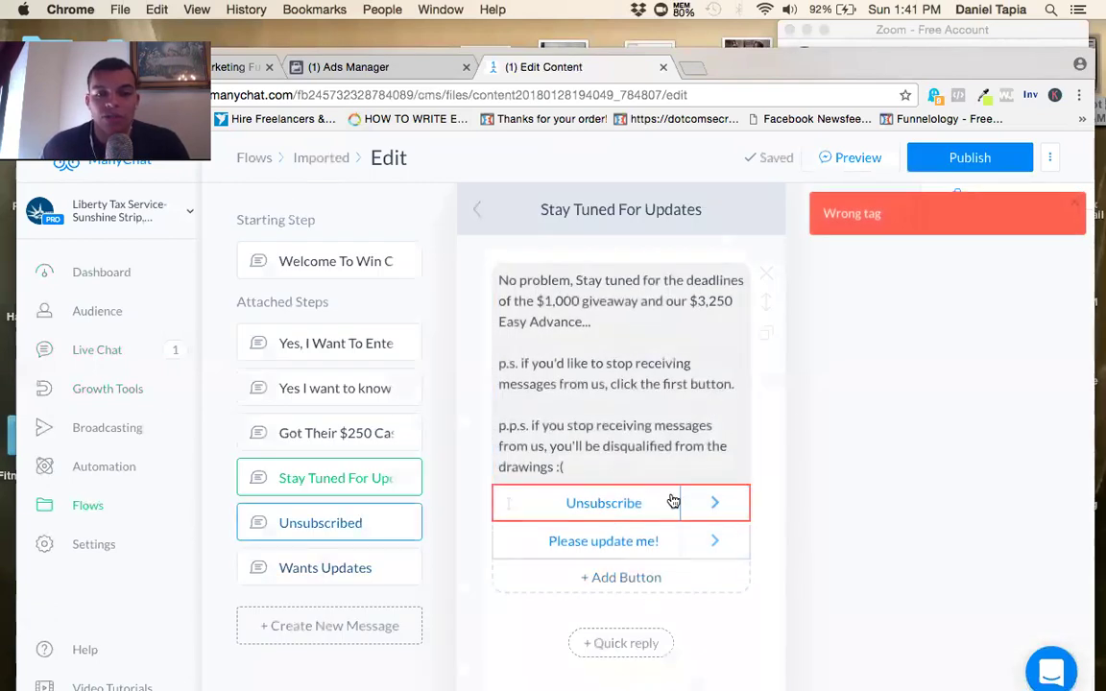
left_click(710, 504)
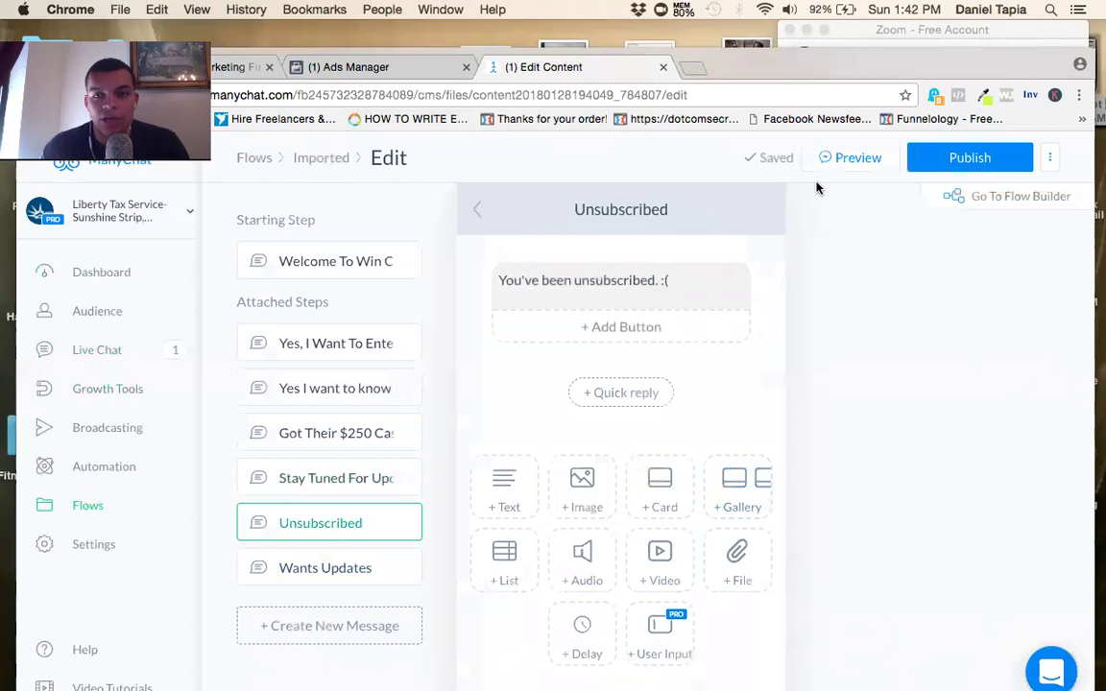
- Open the Win$1,000 flow, check its welcome message and editor, and return to the flows list
left_click(320, 165)
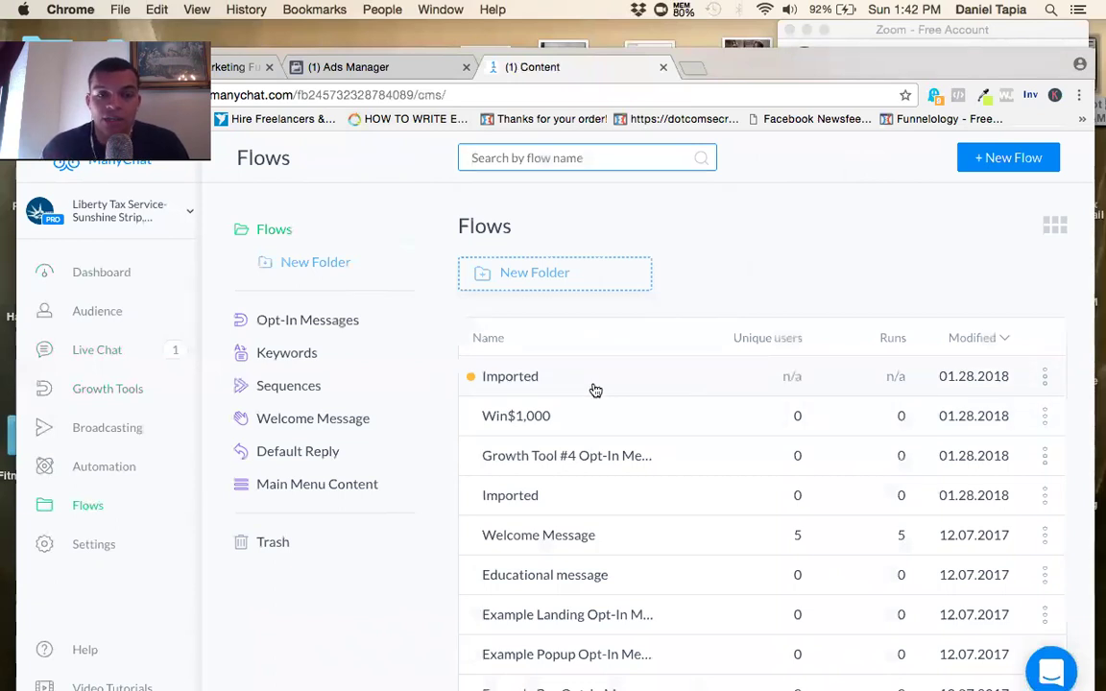
left_click(603, 425)
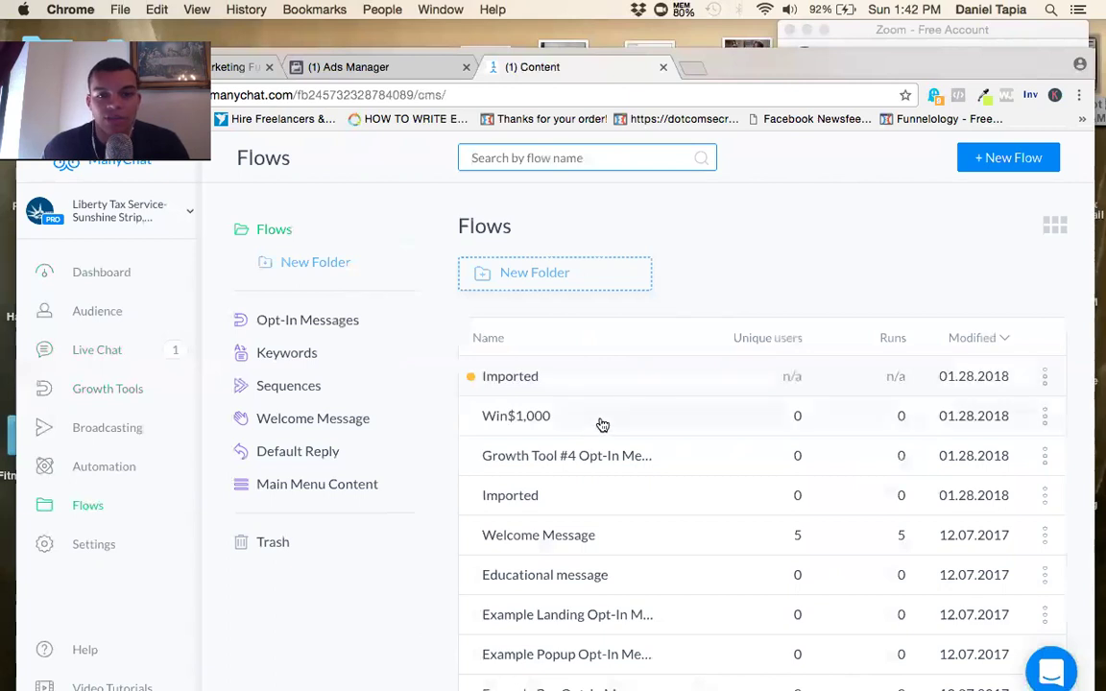
left_click(602, 425)
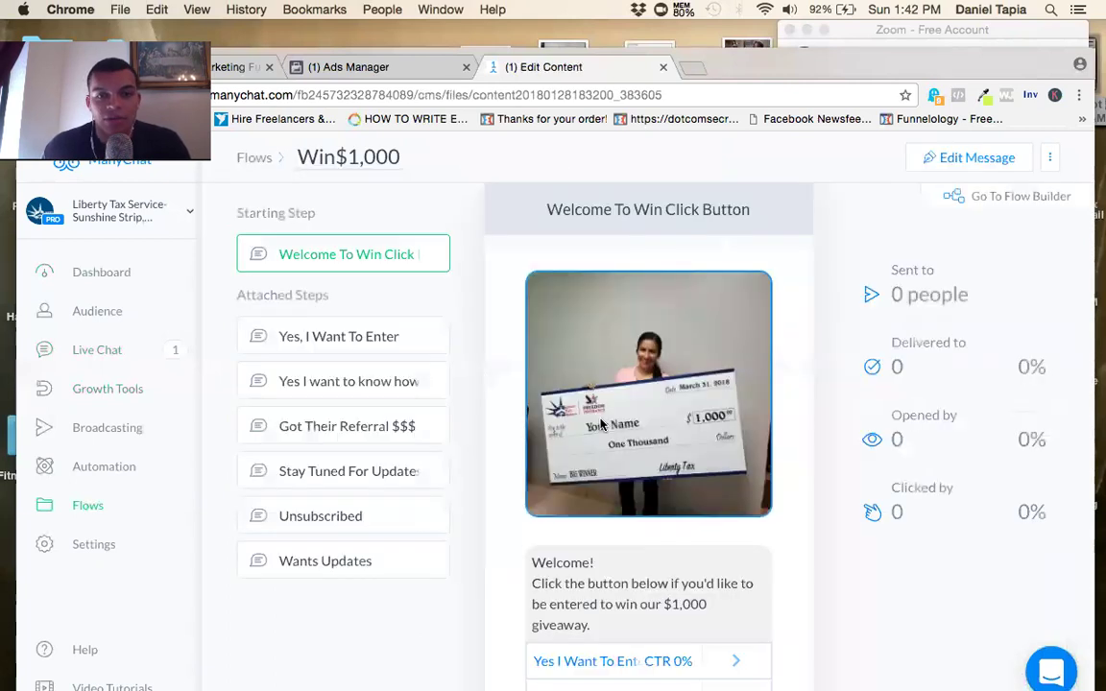
scroll(581, 288, "down", 3)
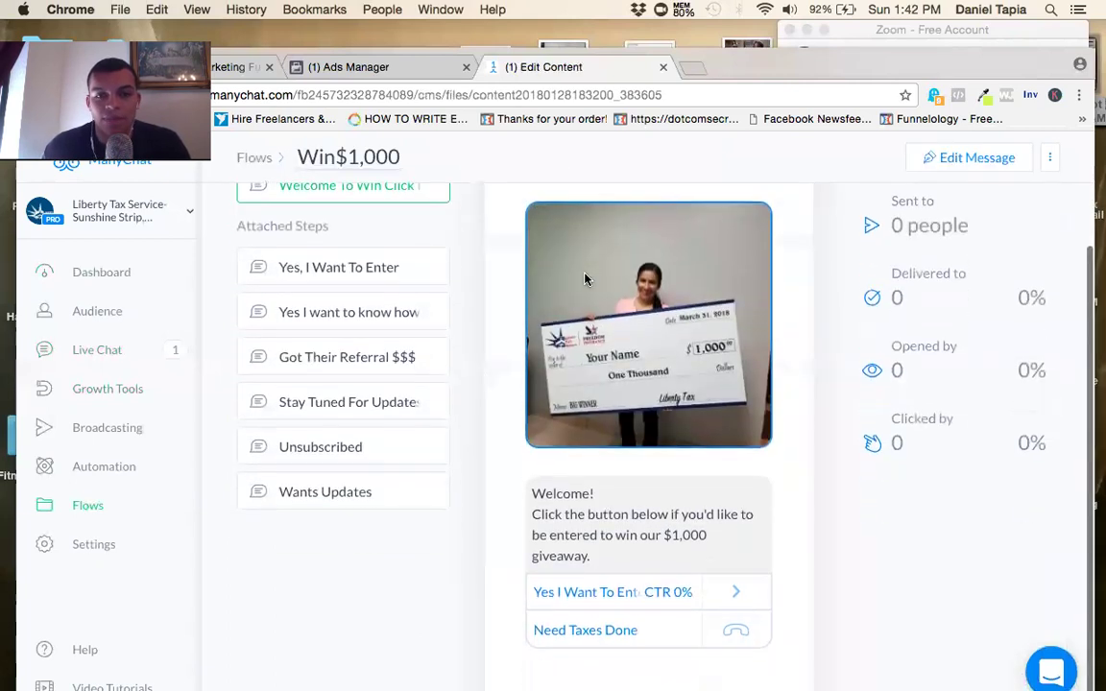
scroll(614, 255, "up", 3)
left_click(995, 157)
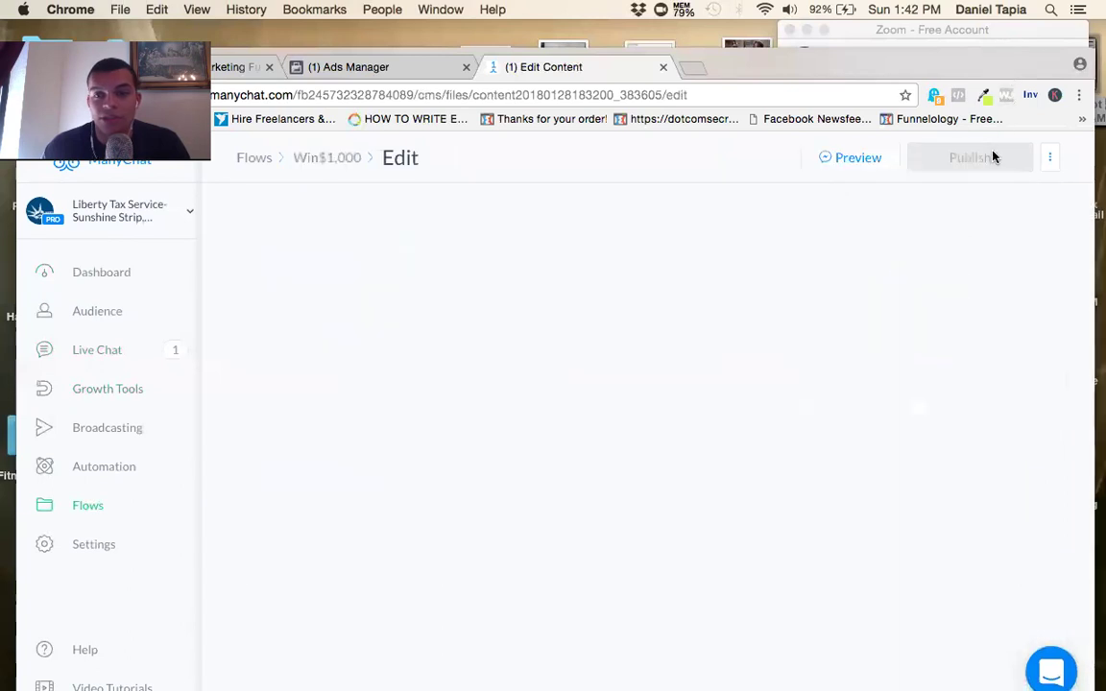
left_click(346, 159)
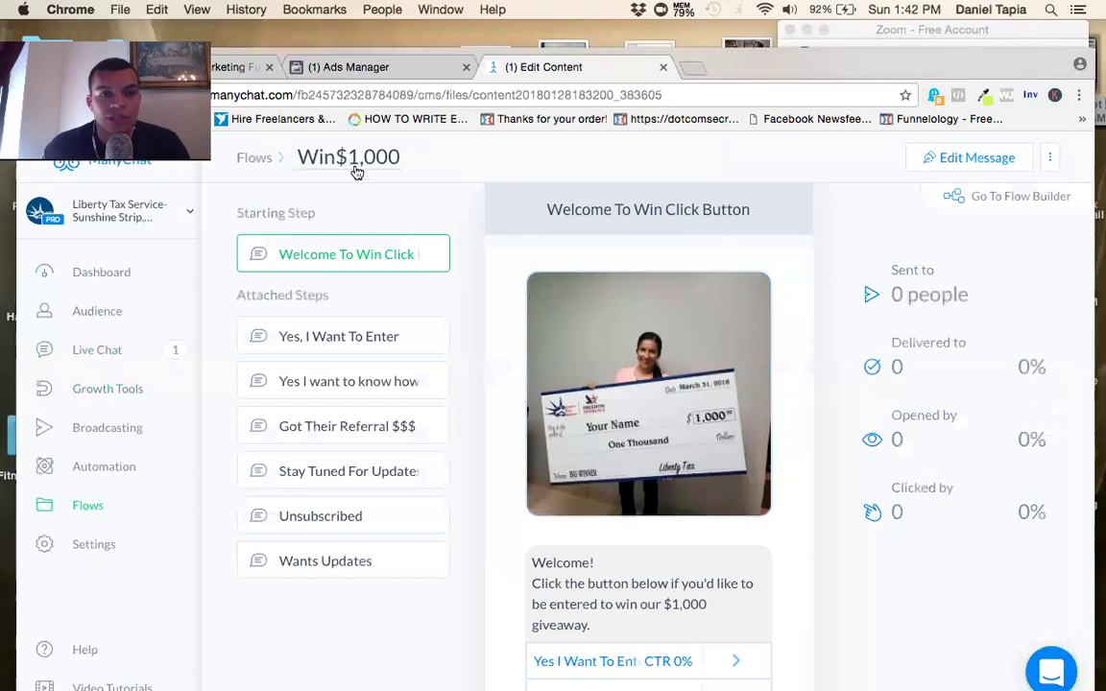
left_click(258, 160)
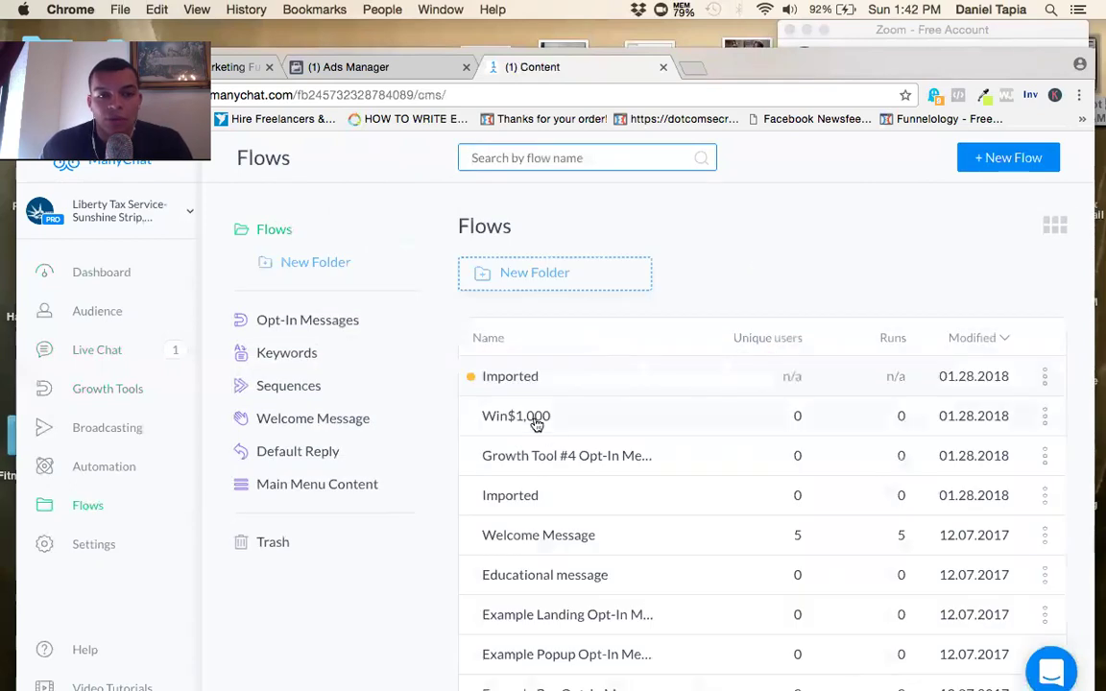
- Open the Win$1,000 flow again and rename it "Win$ 1,000"
left_click(536, 423)
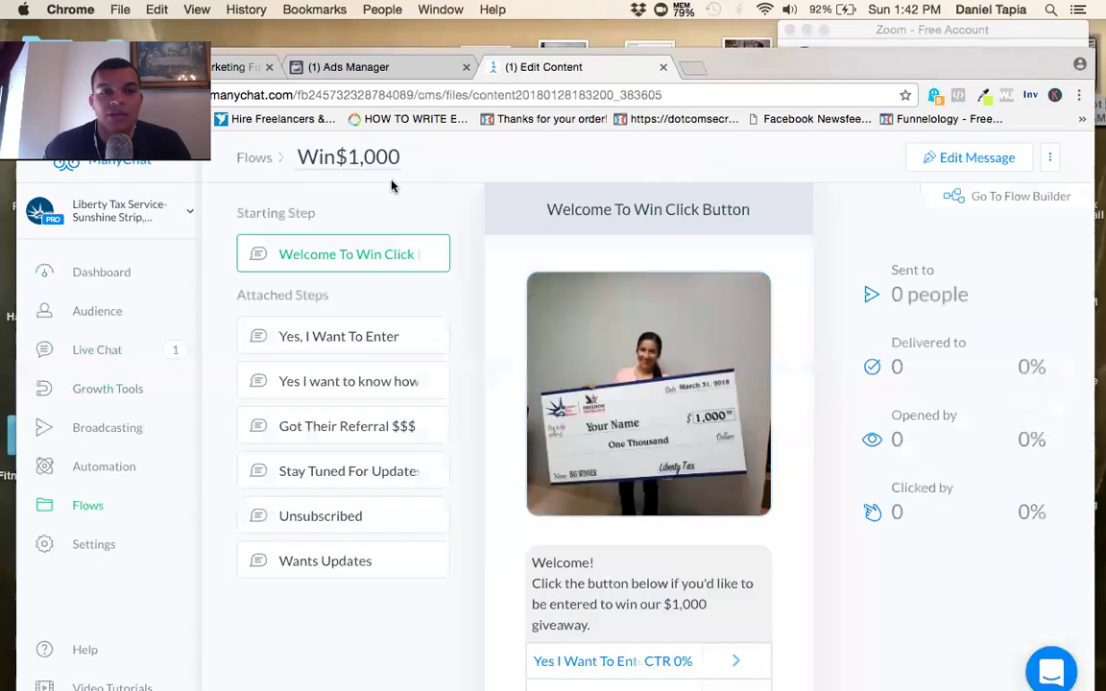
left_click(346, 159)
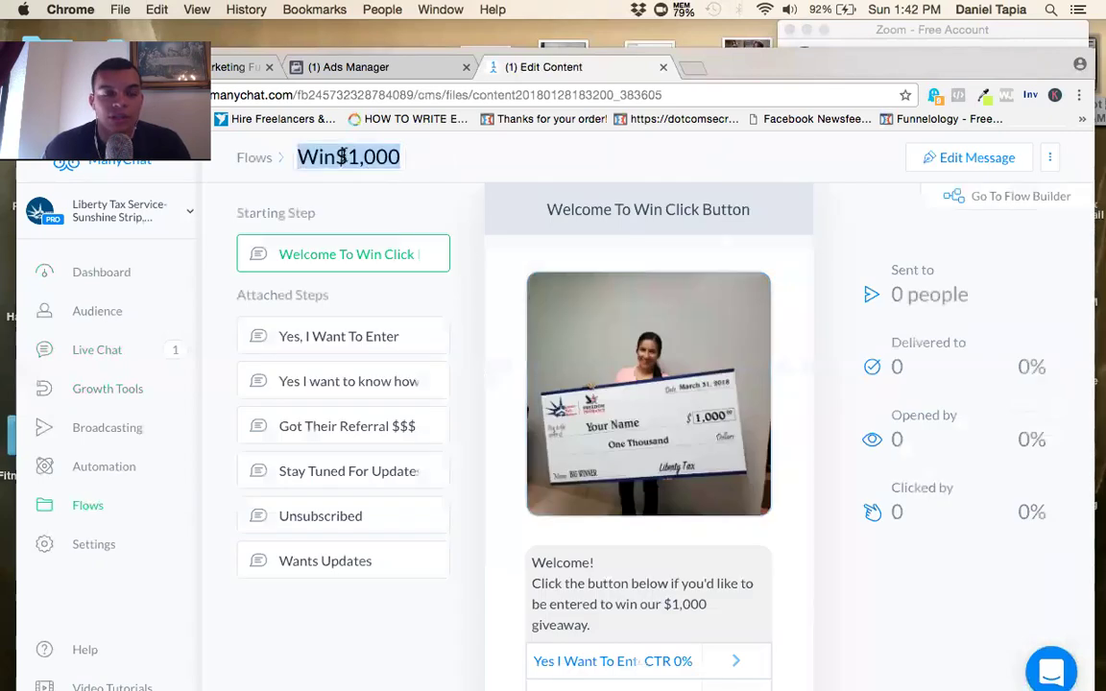
left_click(348, 157)
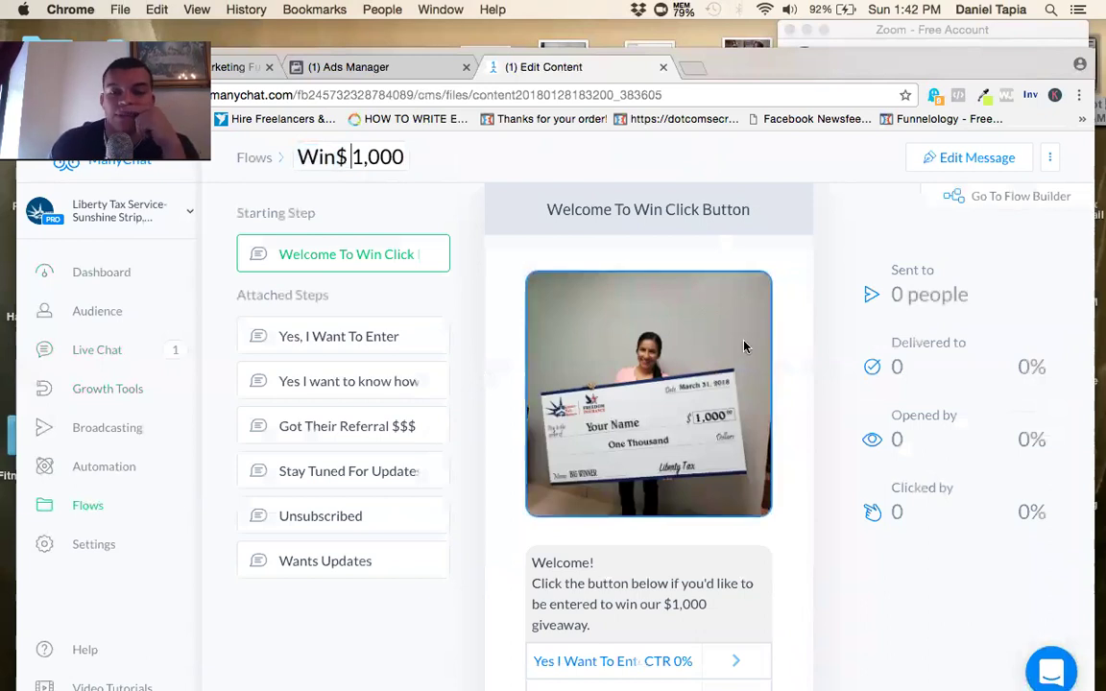
scroll(745, 347, "down", 2)
scroll(746, 346, "up", 2)
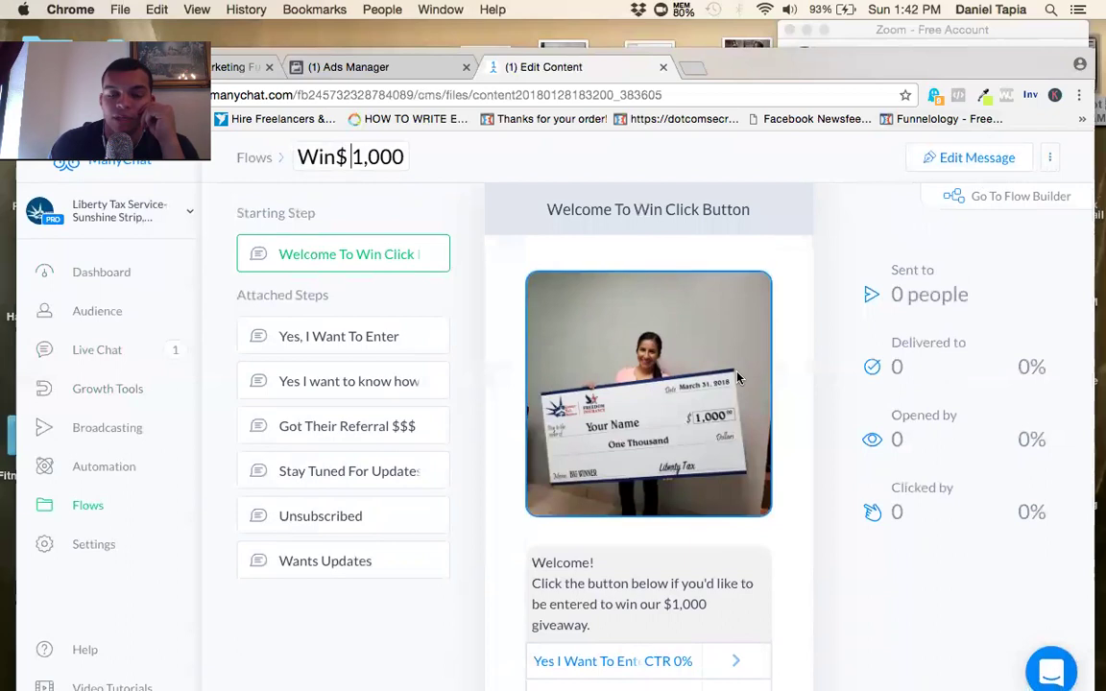
- Look through the attached messages of the Win$ 1,000 flow, from "Yes, I Want To Enter" to "Wants Updates"
left_click(296, 350)
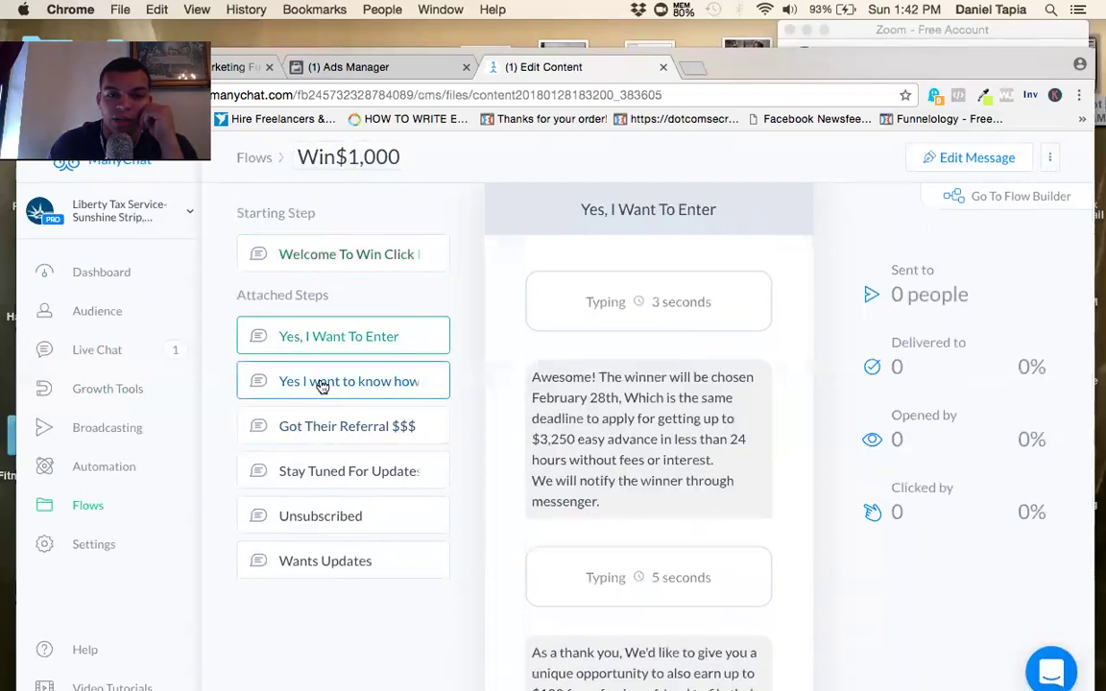
left_click(322, 385)
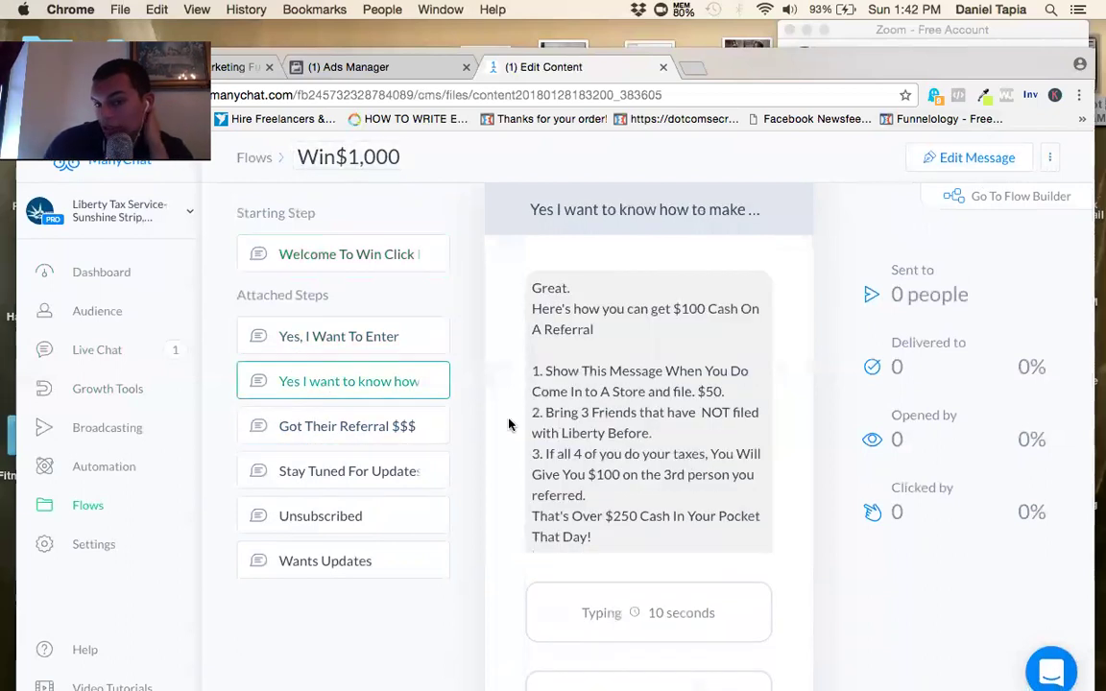
left_click(328, 427)
left_click(353, 471)
left_click(348, 519)
left_click(331, 559)
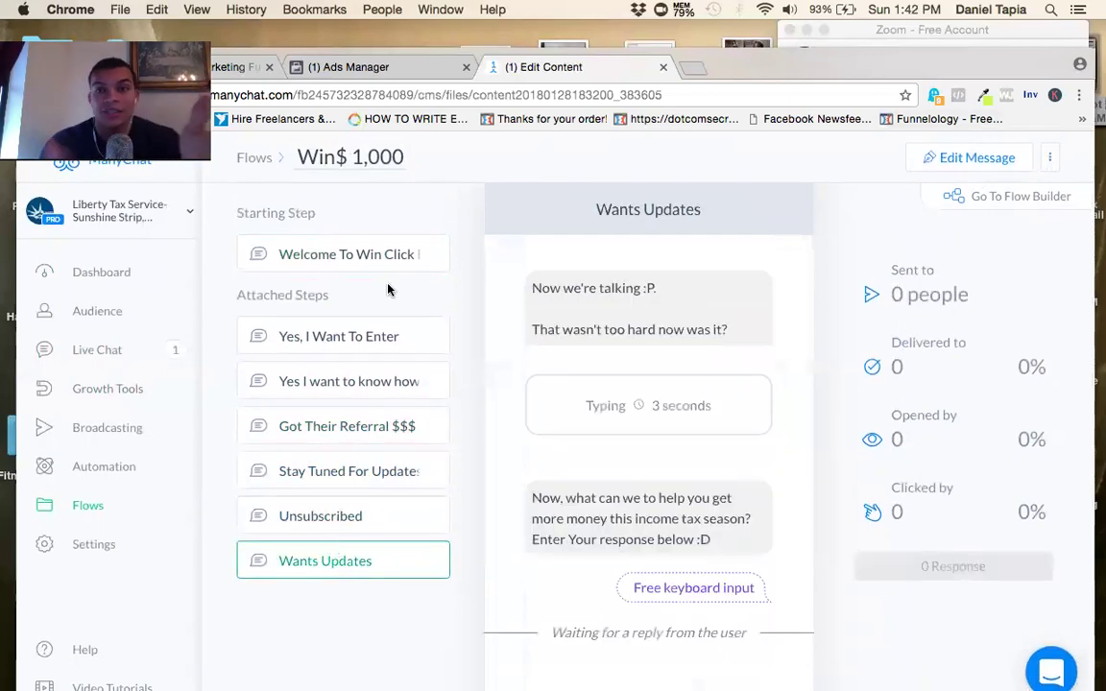
- Return to the flows list, open the "Imported" flow with unpublished changes and try to publish it
left_click(257, 159)
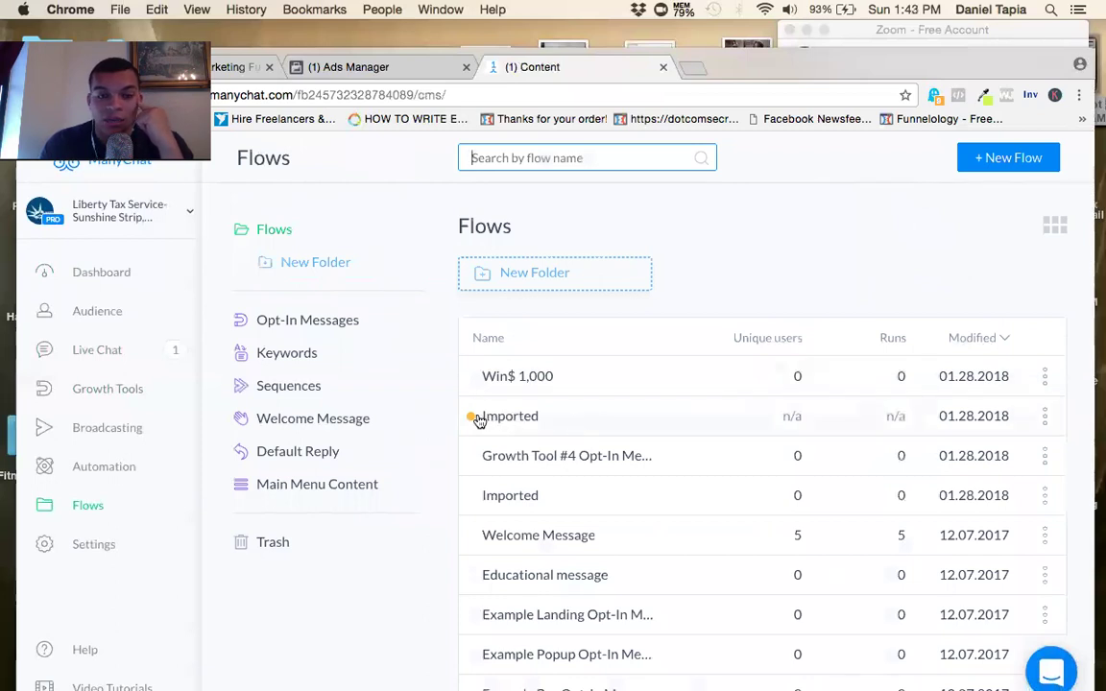
mouse_move(471, 425)
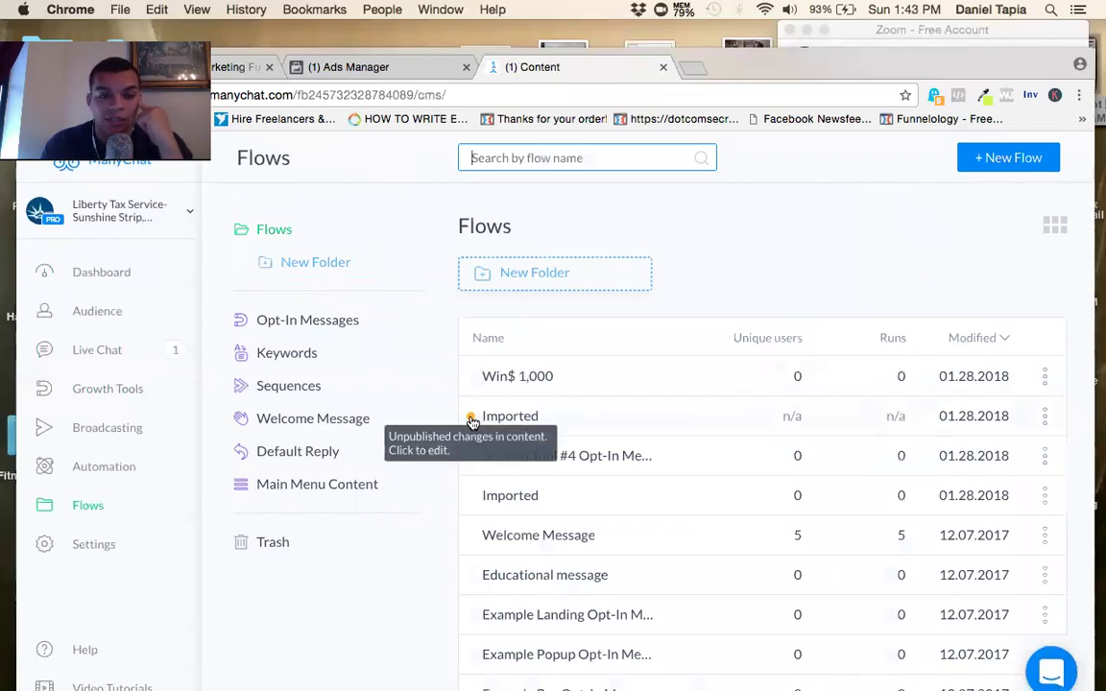
left_click(591, 420)
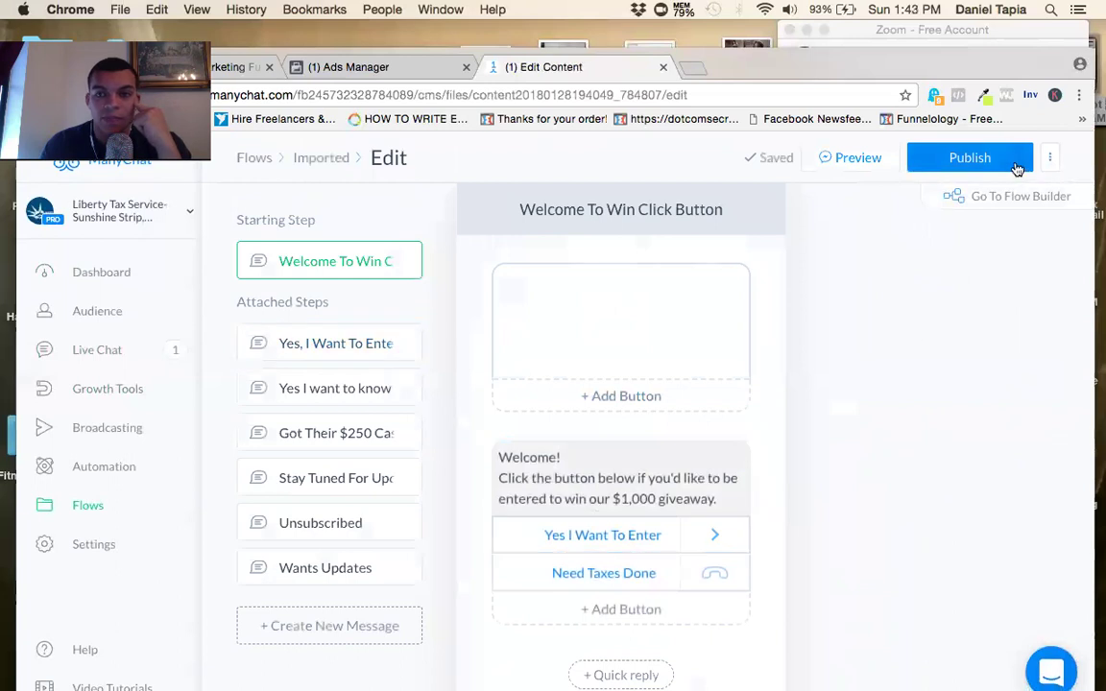
left_click(917, 153)
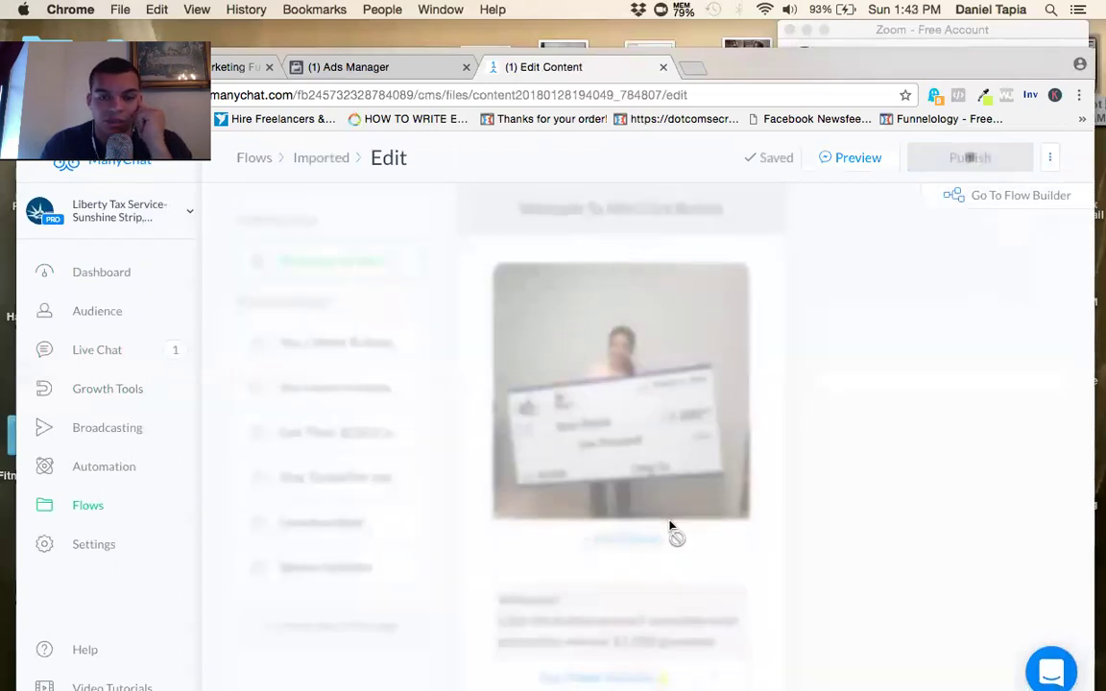
scroll(670, 526, "down", 4)
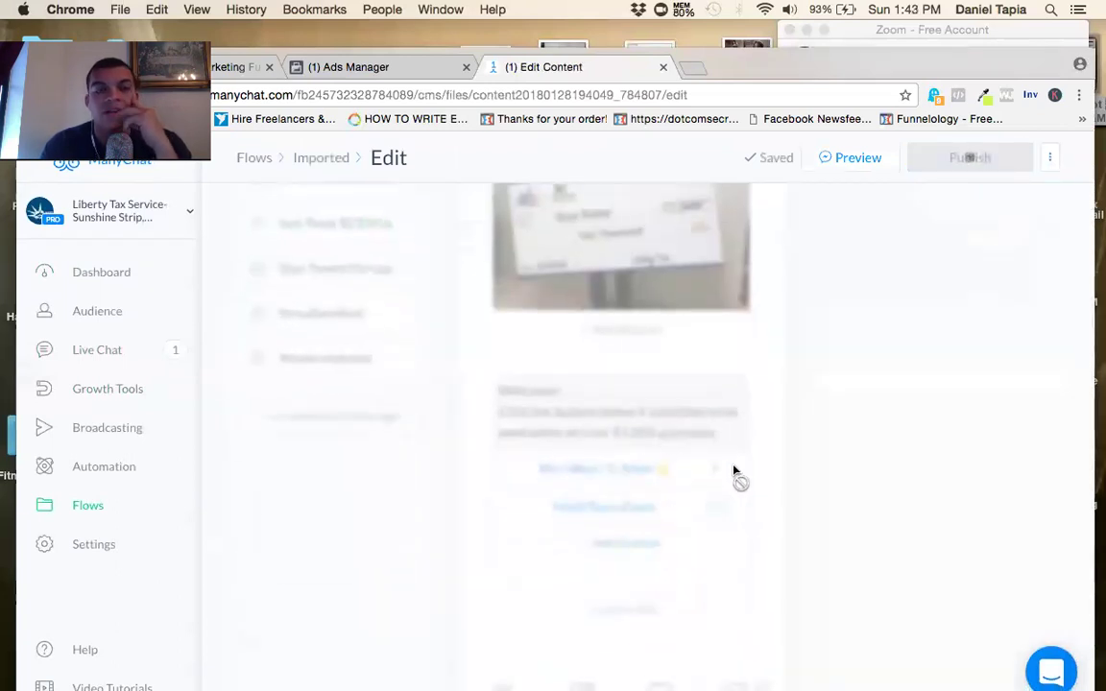
scroll(669, 350, "up", 4)
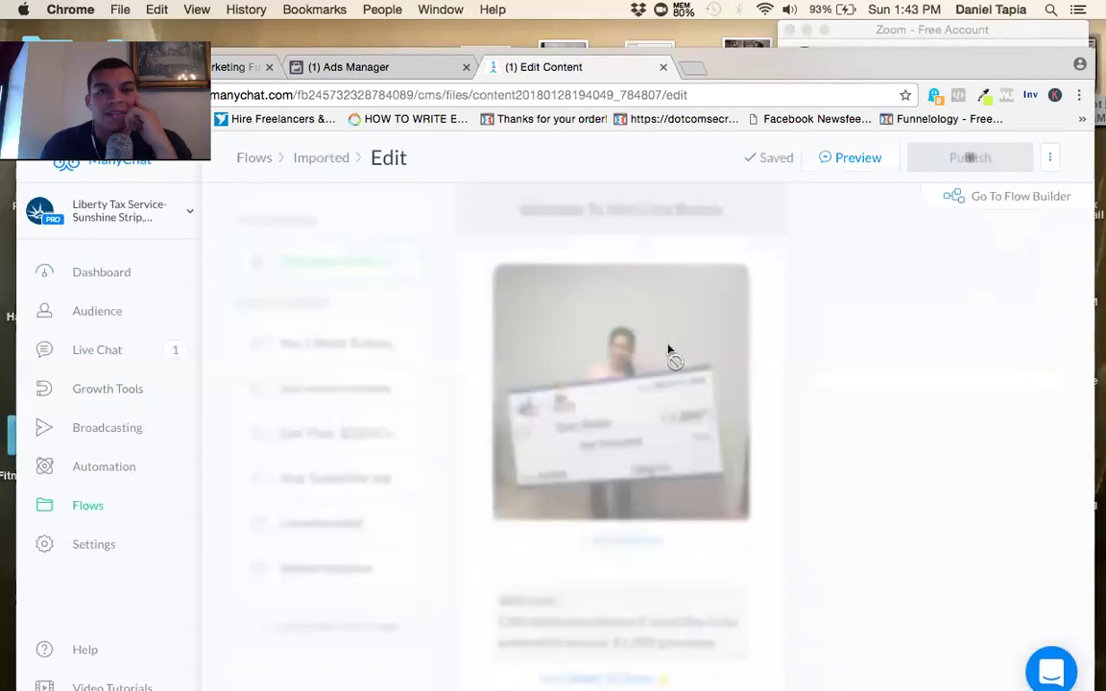
scroll(669, 351, "down", 1)
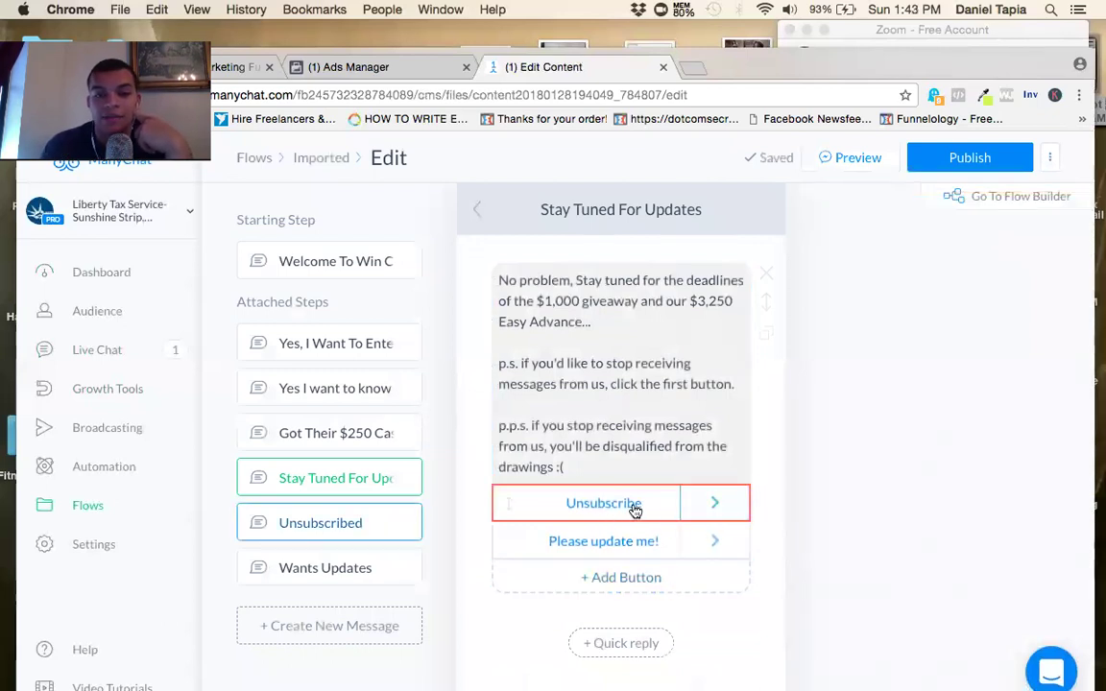
- Delete the "Unsubscribe from bot" and empty Add Tag actions from the Unsubscribe button in "Stay Tuned For Updates" and retry publishing
left_click(598, 505)
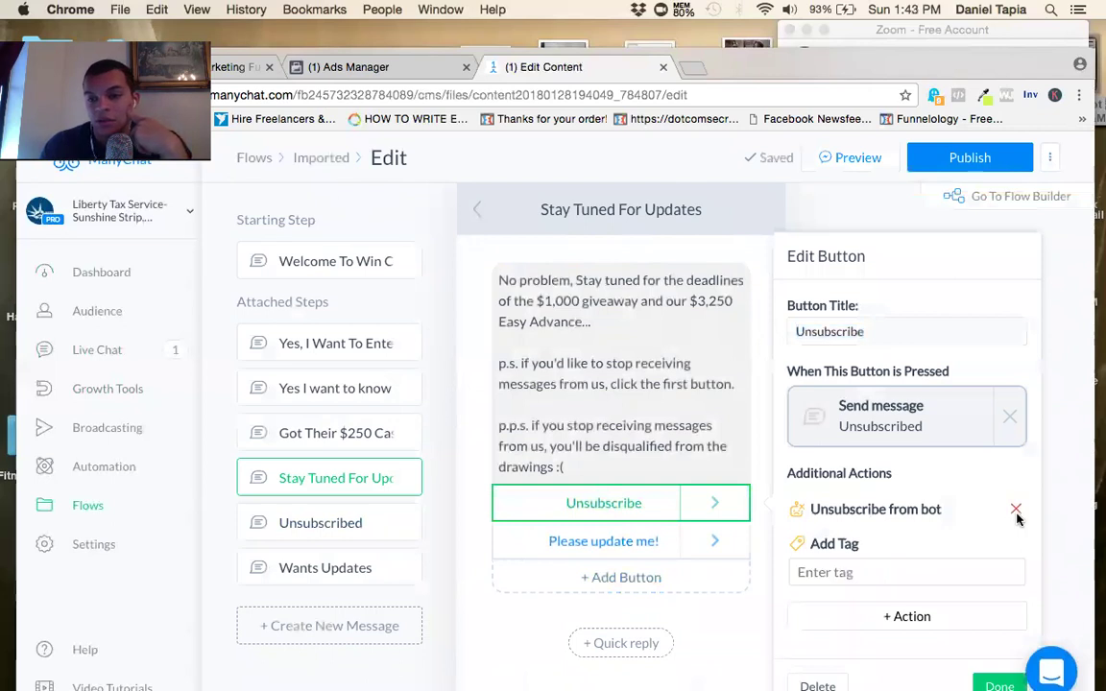
left_click(1016, 510)
left_click(721, 217)
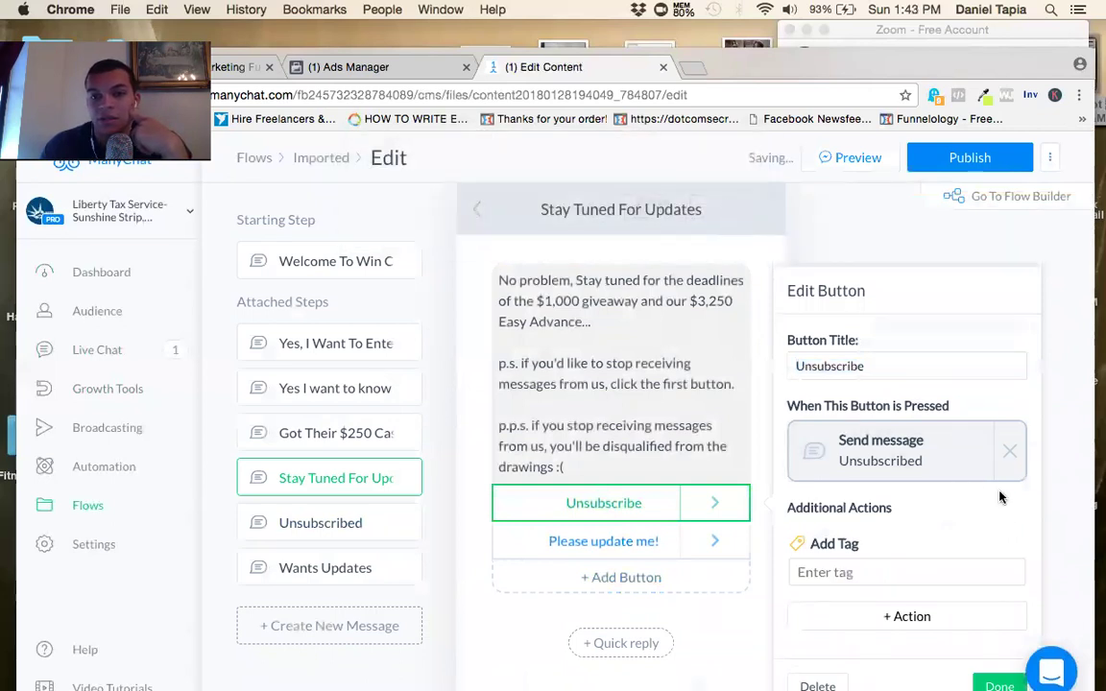
left_click(1016, 544)
left_click(722, 211)
left_click(998, 682)
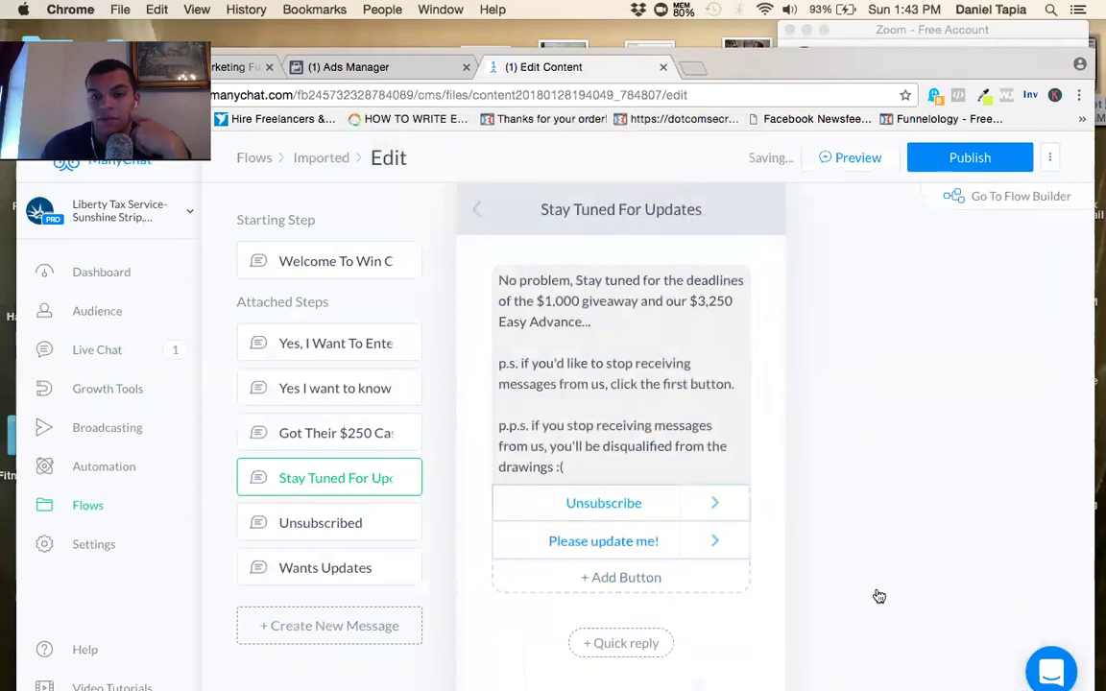
left_click(968, 165)
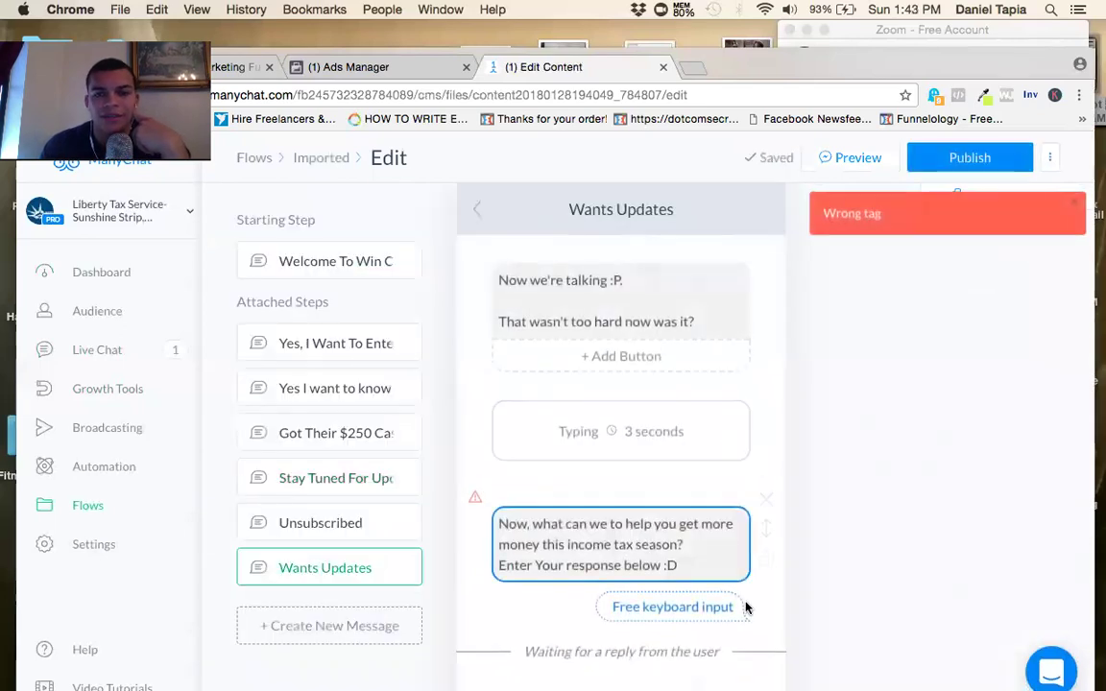
- Delete the empty Add Tag action from the free keyboard input in "Wants Updates" and try to publish the flow again
scroll(747, 605, "down", 5)
scroll(746, 605, "up", 4)
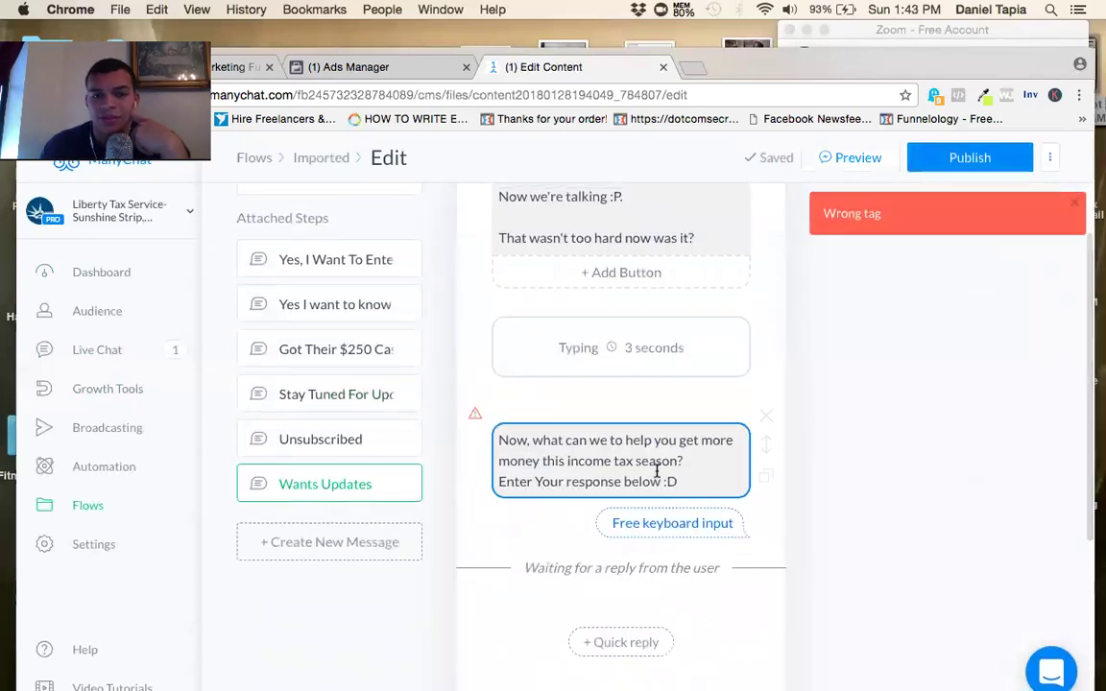
left_click(595, 460)
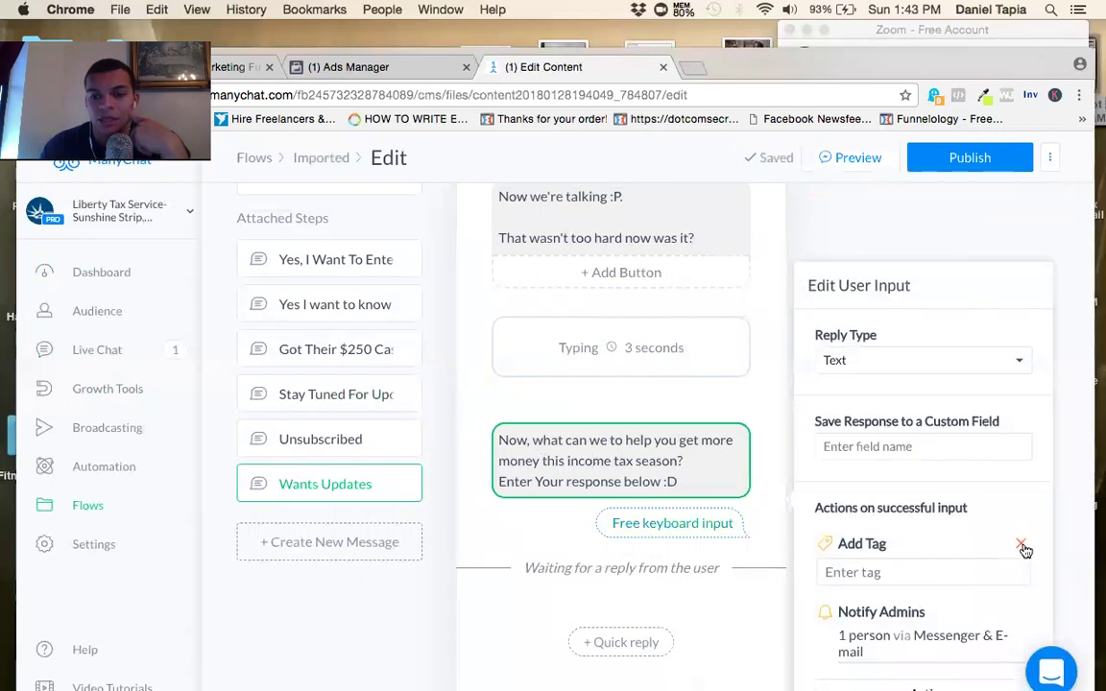
left_click(1022, 545)
left_click(725, 217)
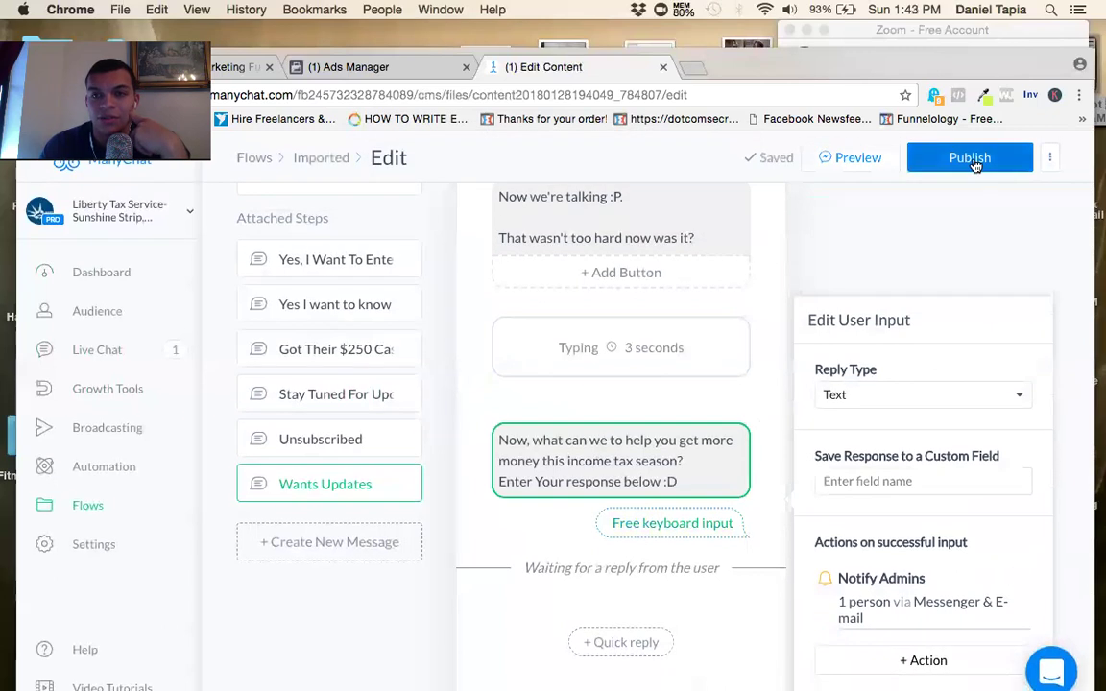
left_click(972, 159)
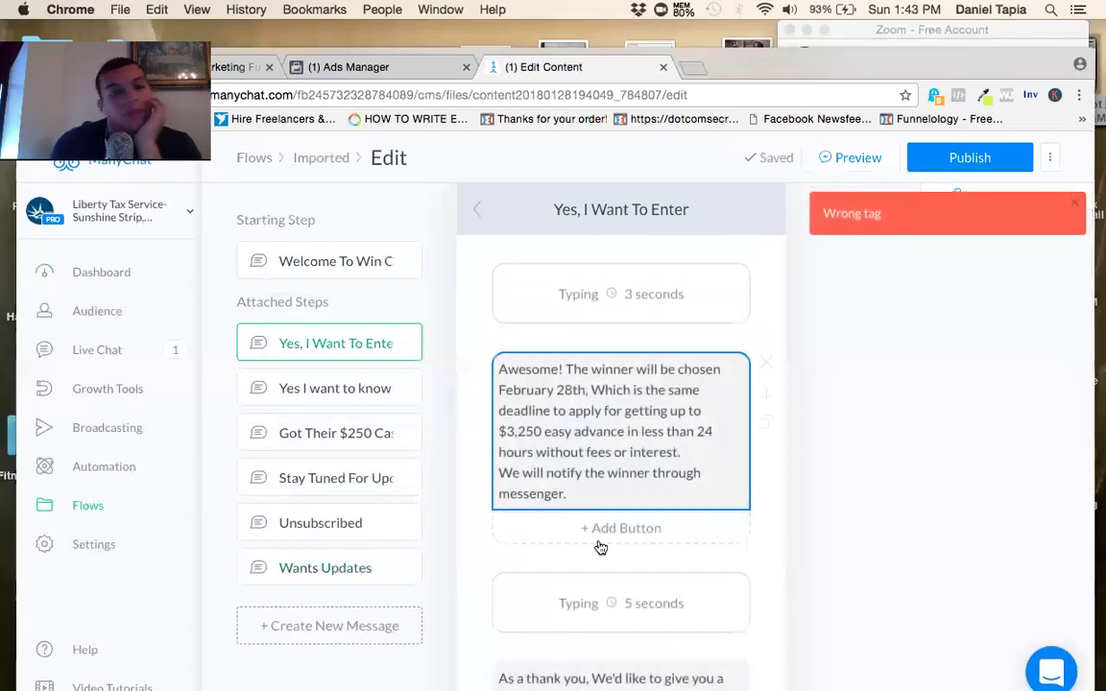
- Delete the empty Add Tag action from the YES button in "Yes, I Want To Enter" and retry publishing the flow
scroll(600, 547, "down", 5)
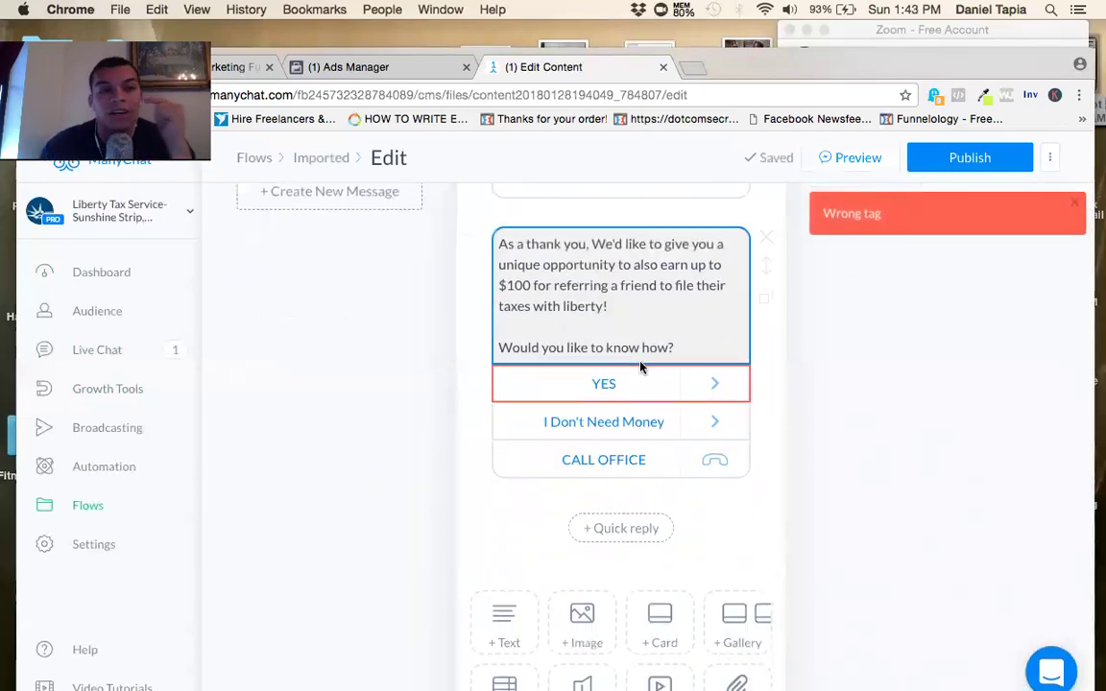
left_click(639, 386)
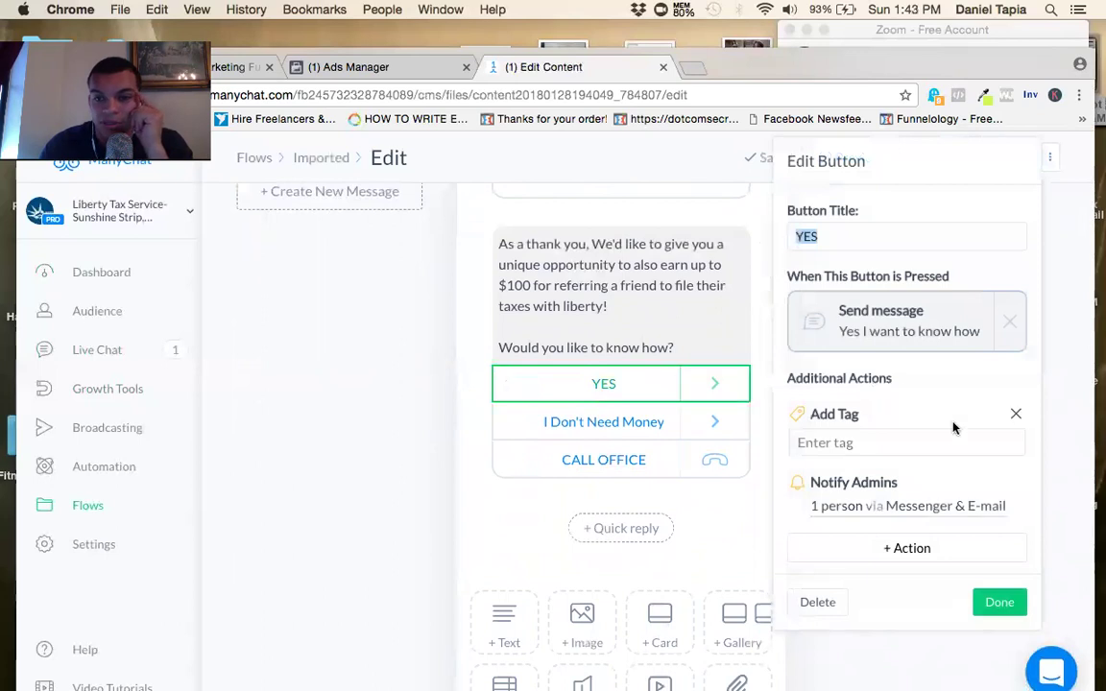
left_click(1014, 420)
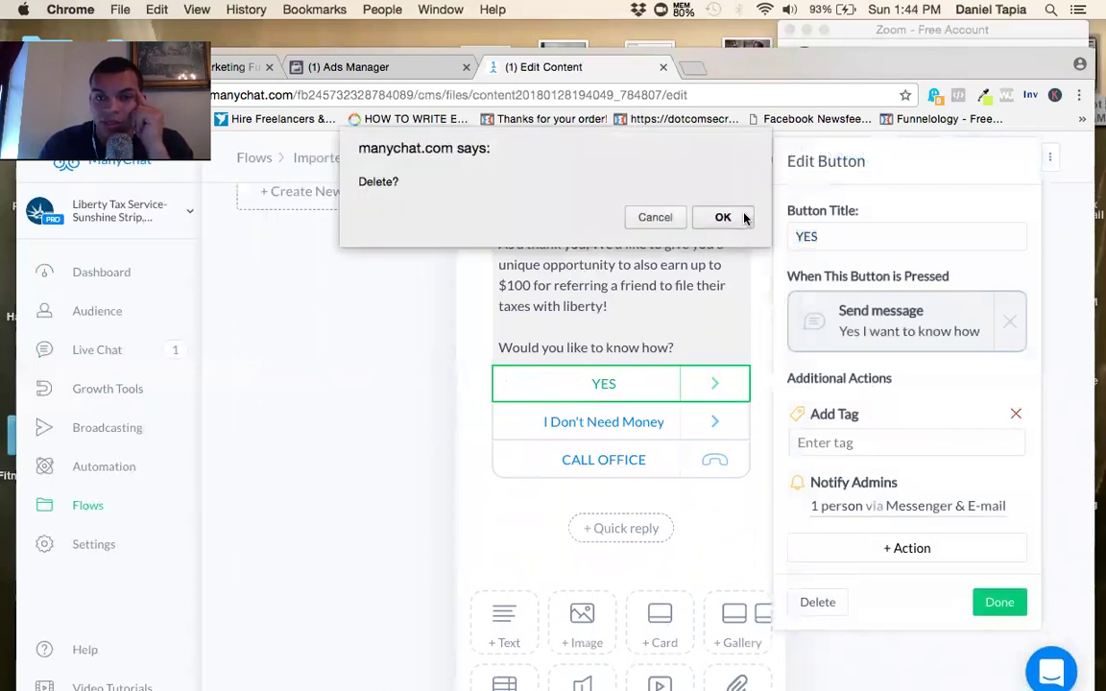
left_click(745, 217)
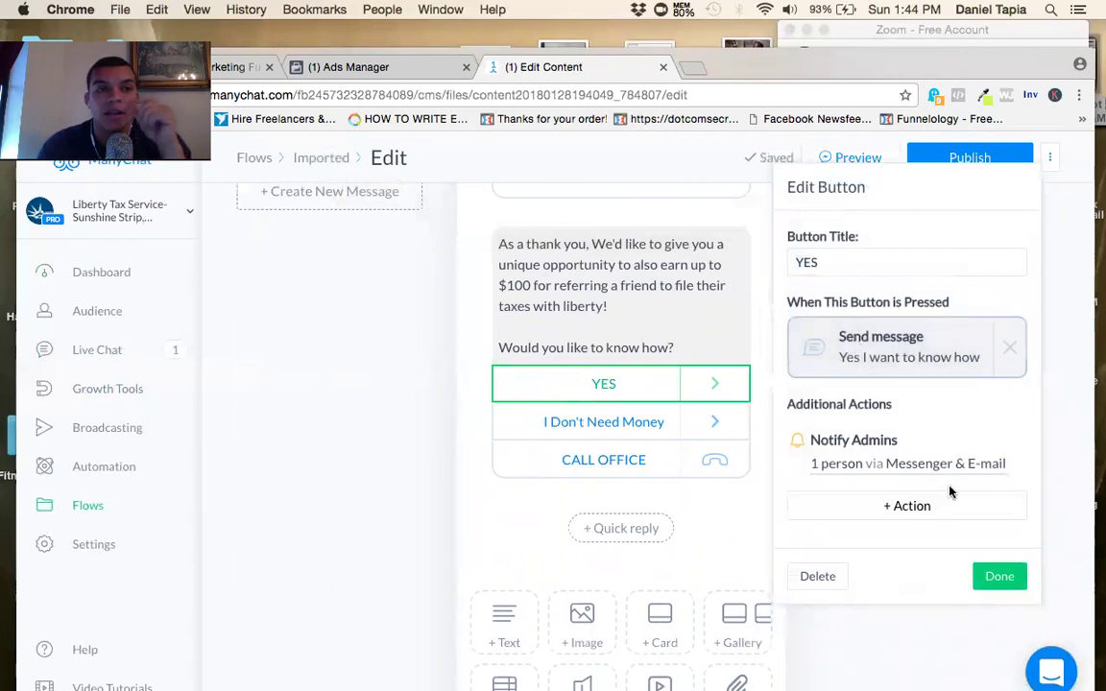
left_click(999, 576)
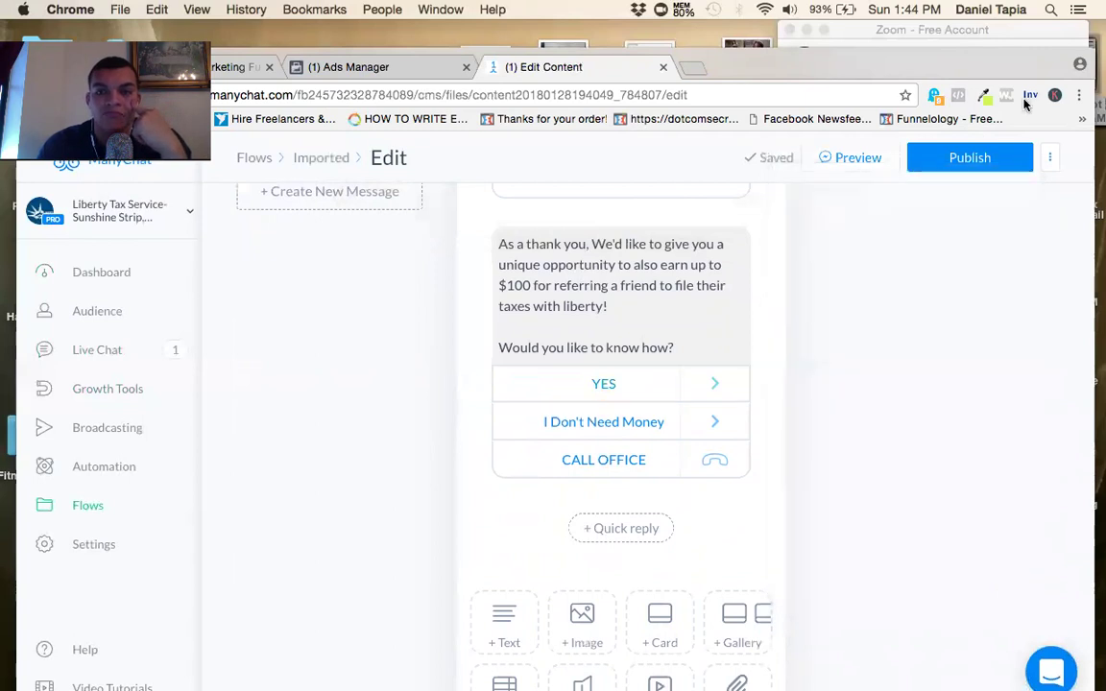
left_click(1001, 169)
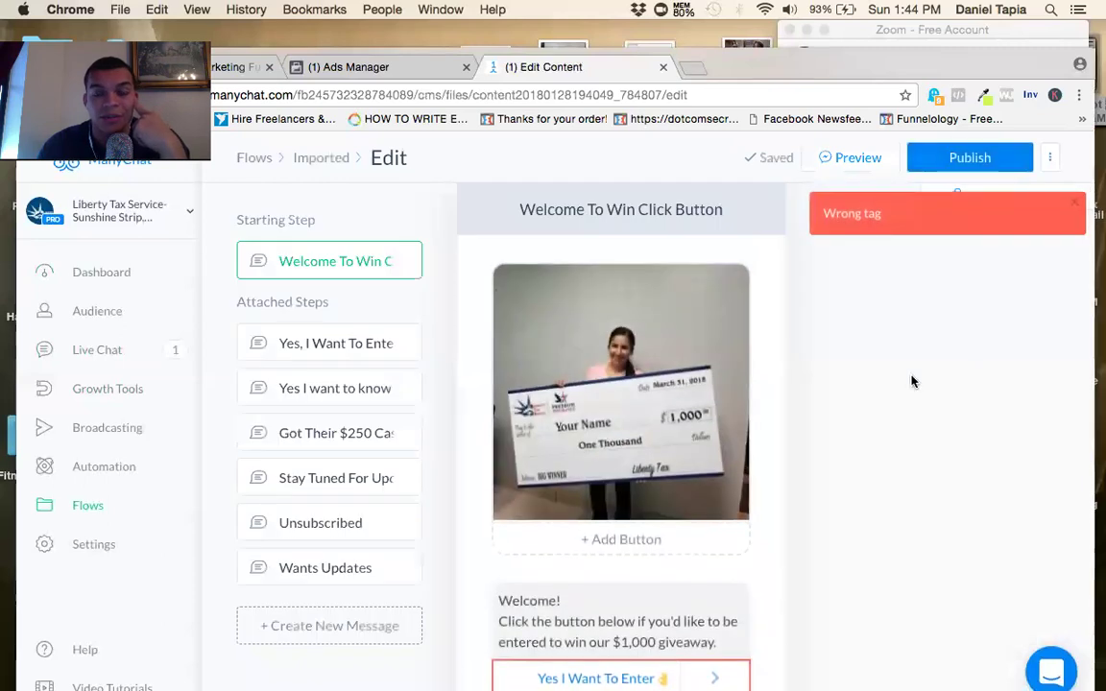
- Delete the empty Add Tag and Subscribe to Sequence actions from "Yes I Want To Enter" in "Welcome To Win Click Button" and retry publishing
scroll(624, 386, "down", 5)
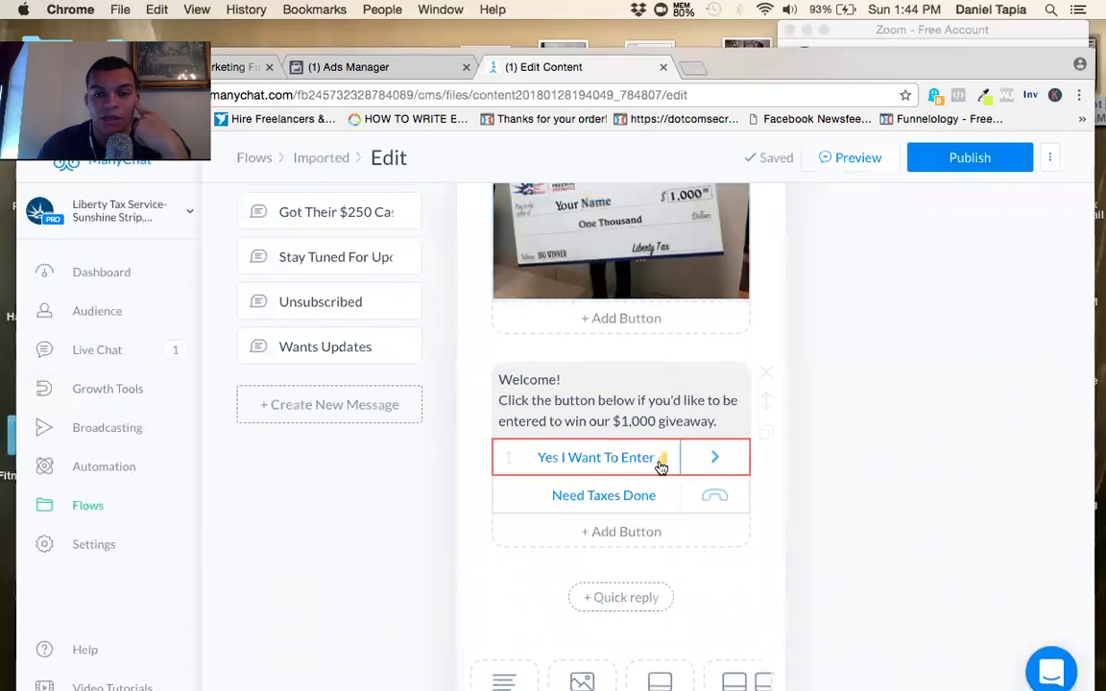
left_click(680, 464)
scroll(951, 480, "down", 2)
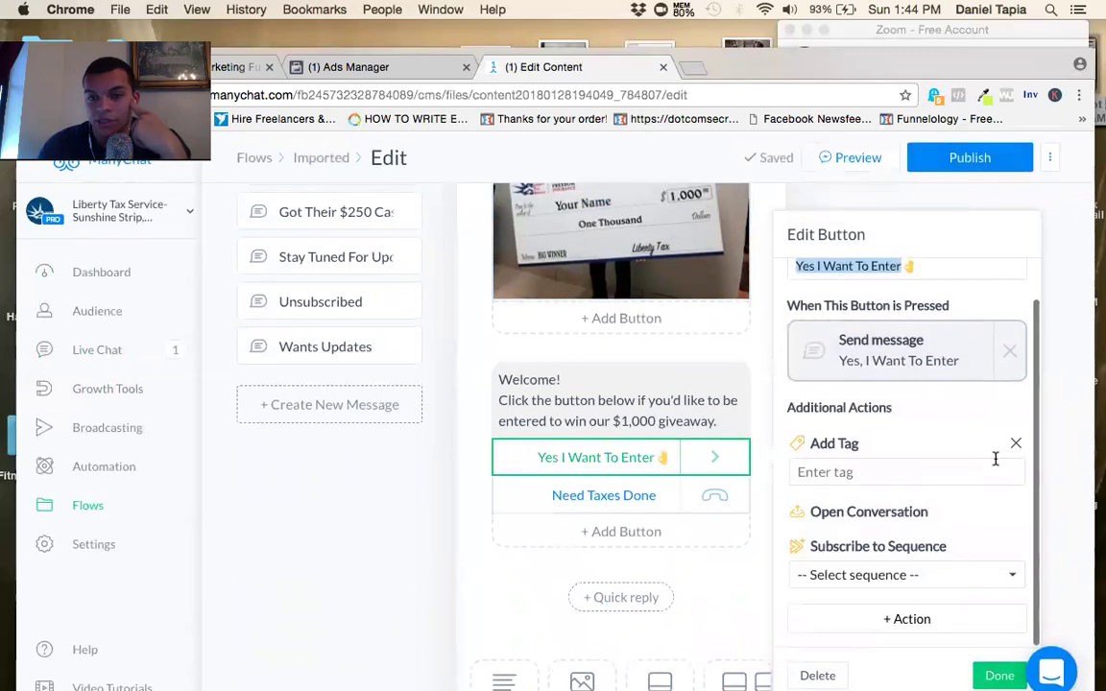
left_click(1017, 445)
left_click(735, 224)
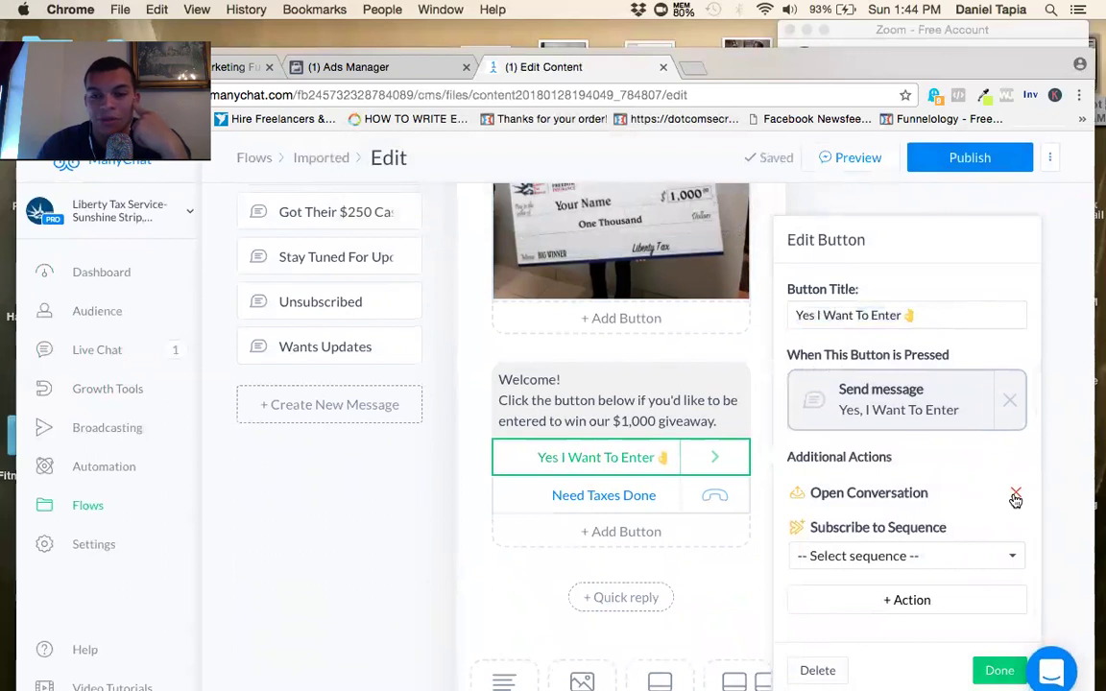
left_click(1017, 529)
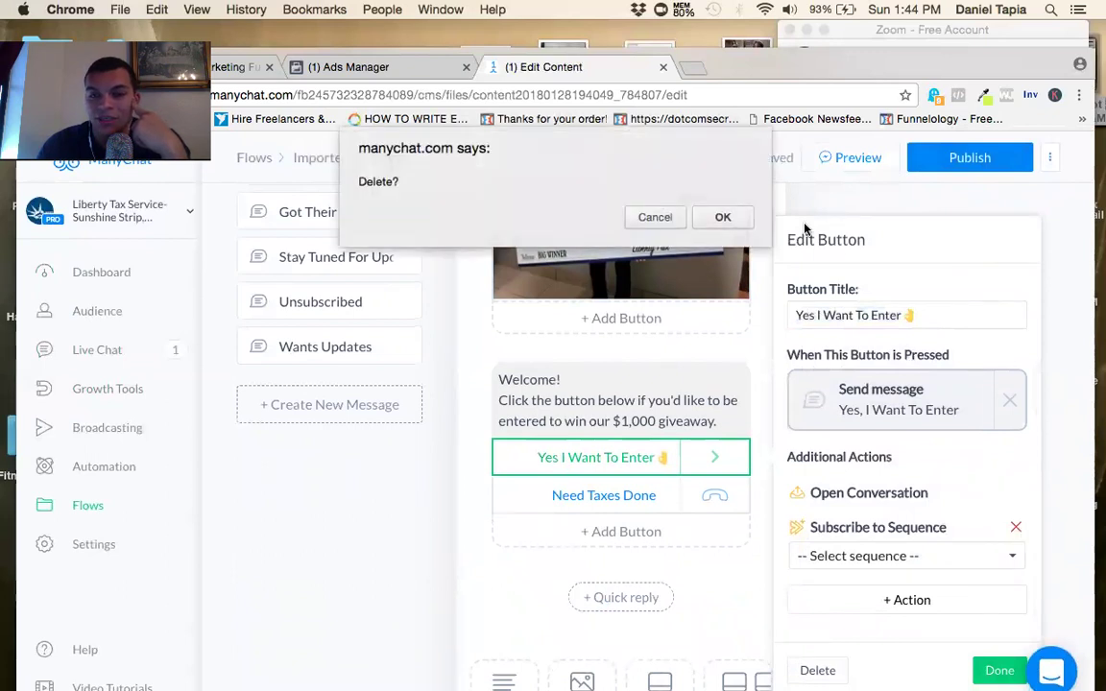
left_click(725, 213)
left_click(1000, 637)
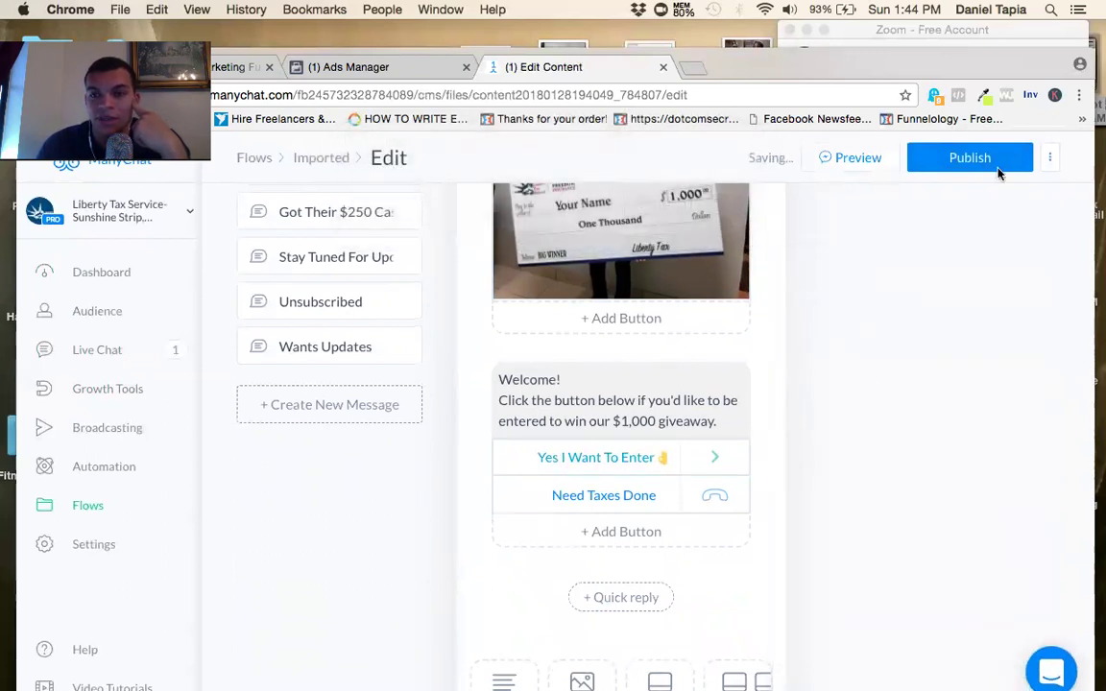
left_click(992, 163)
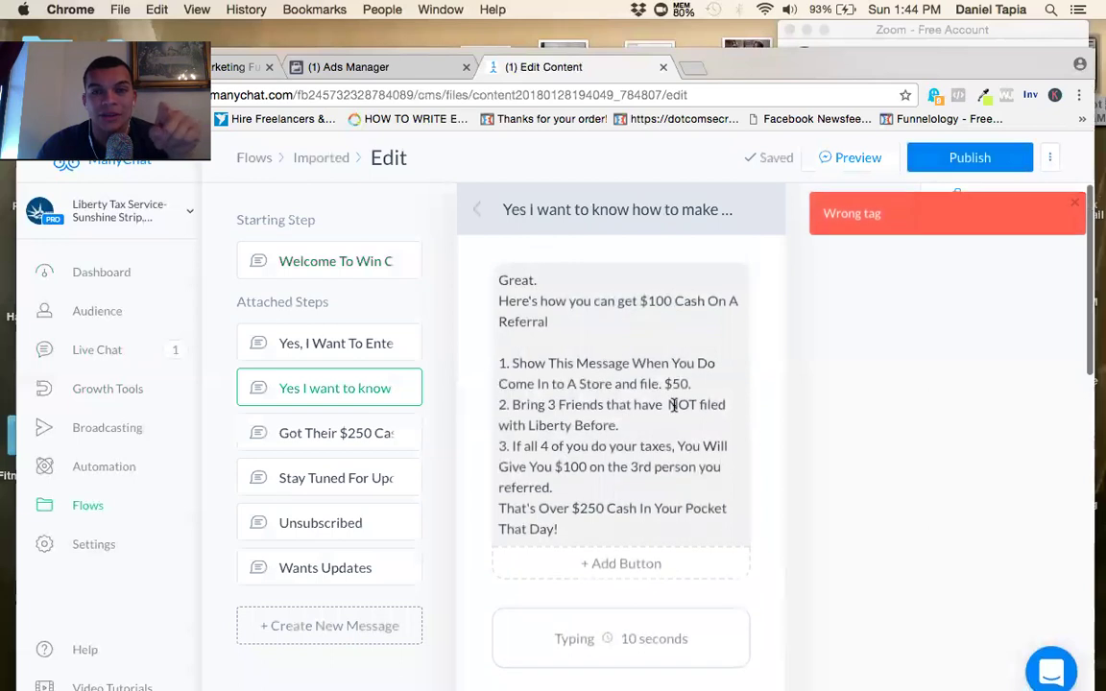
- Delete the empty Add Tag action from the first "Referred a Friend!" button in "Yes I want to know how to make ..." and publish the flow
scroll(663, 399, "down", 10)
scroll(656, 403, "up", 3)
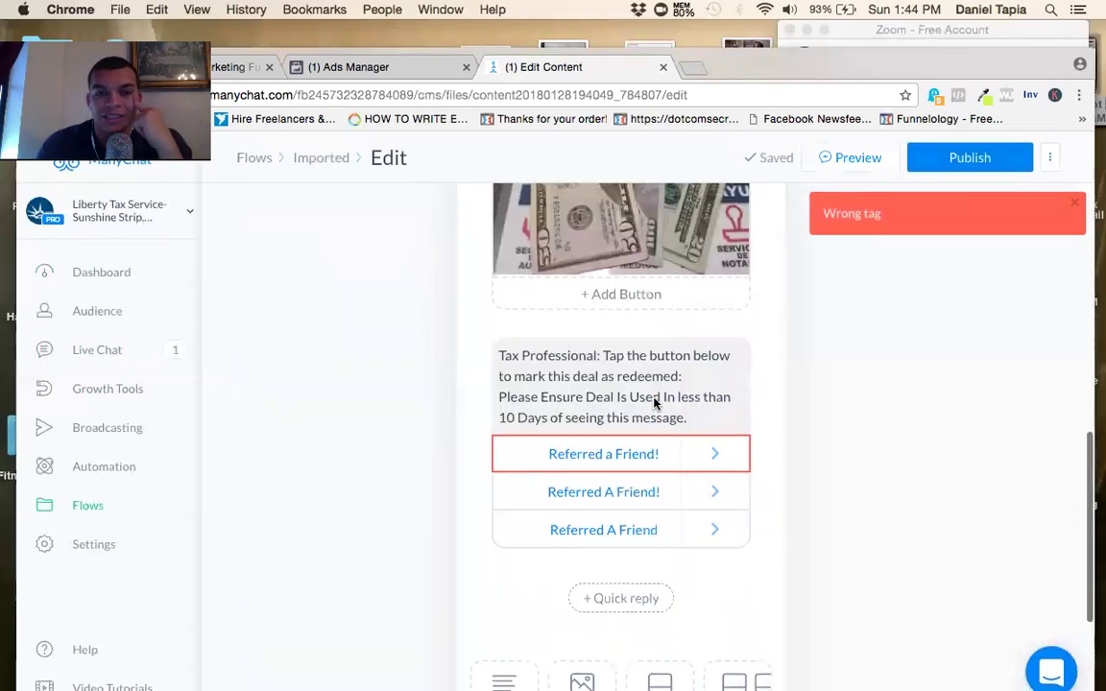
left_click(653, 457)
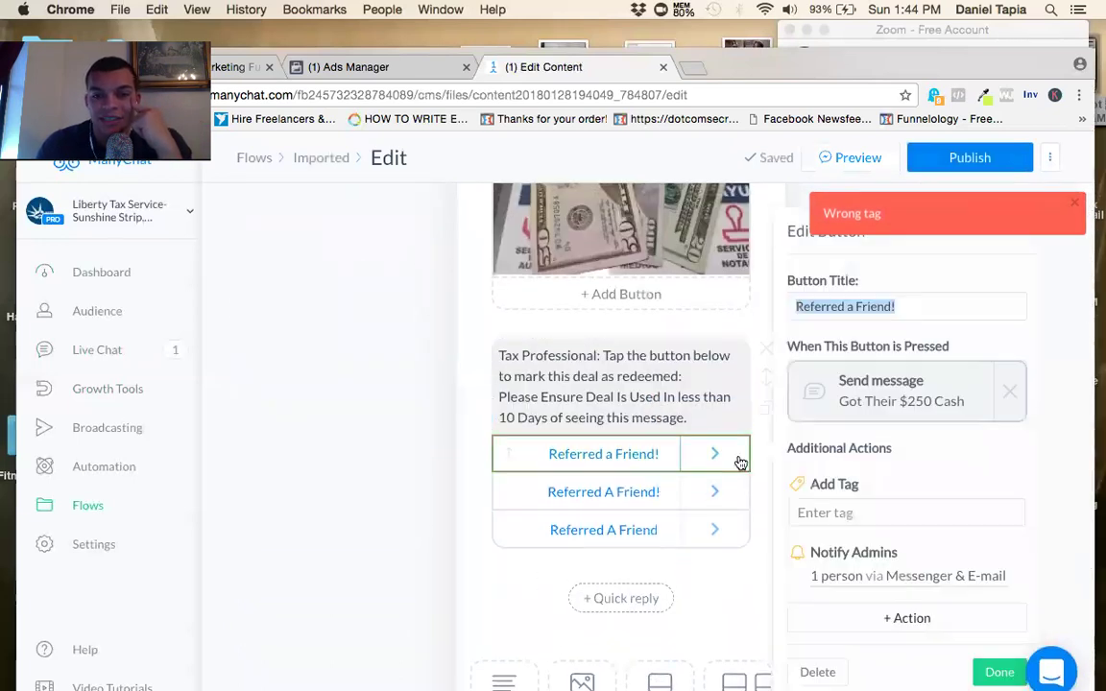
left_click(1013, 485)
left_click(725, 217)
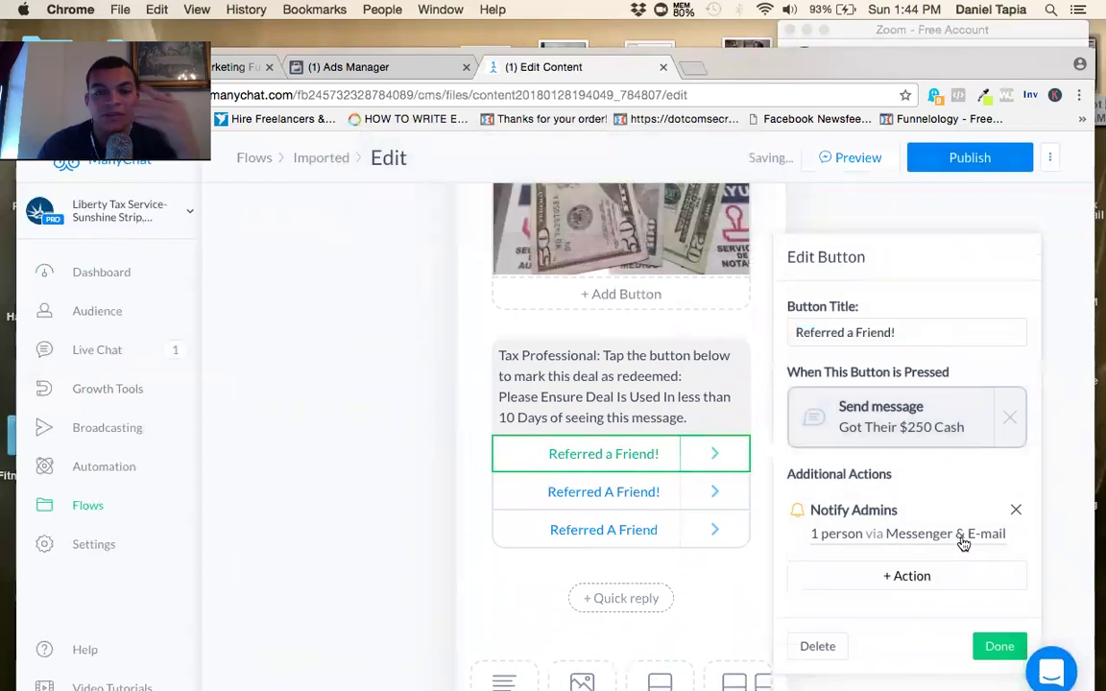
left_click(999, 646)
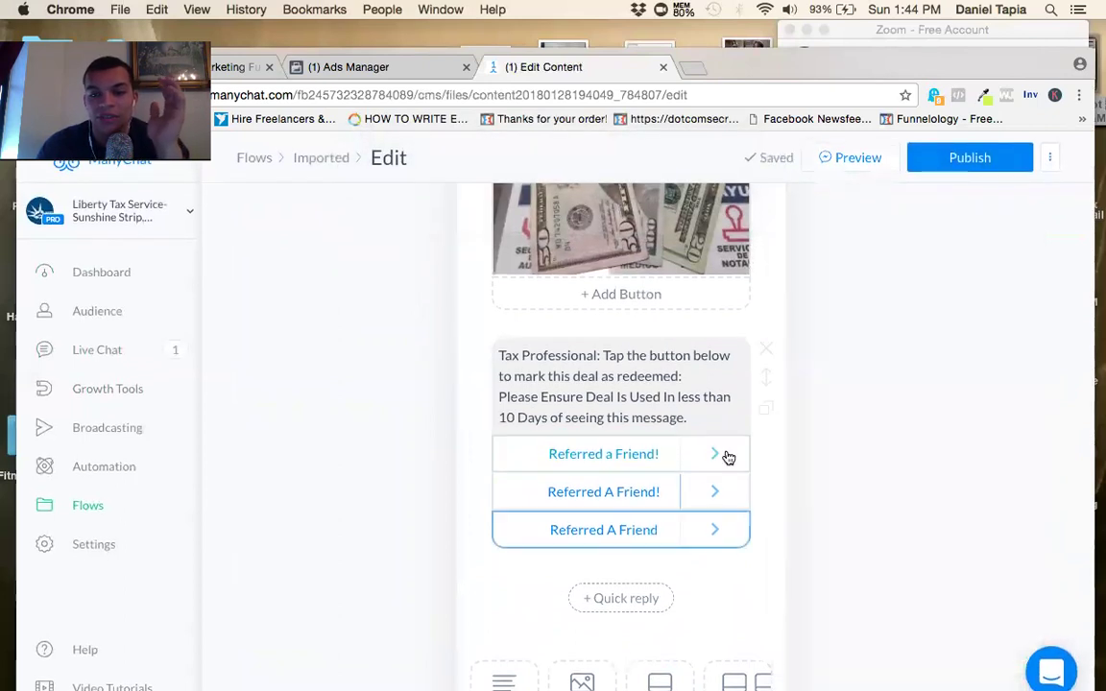
left_click(956, 165)
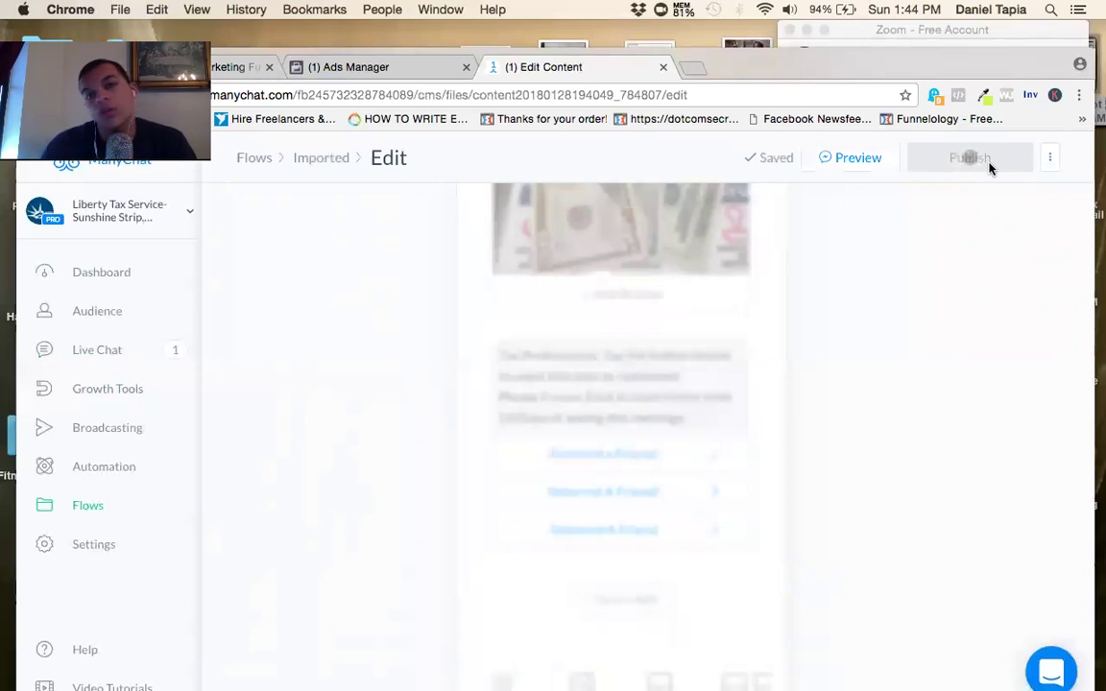
- Create a new growth tool of the Facebook Ads JSON type
left_click(107, 389)
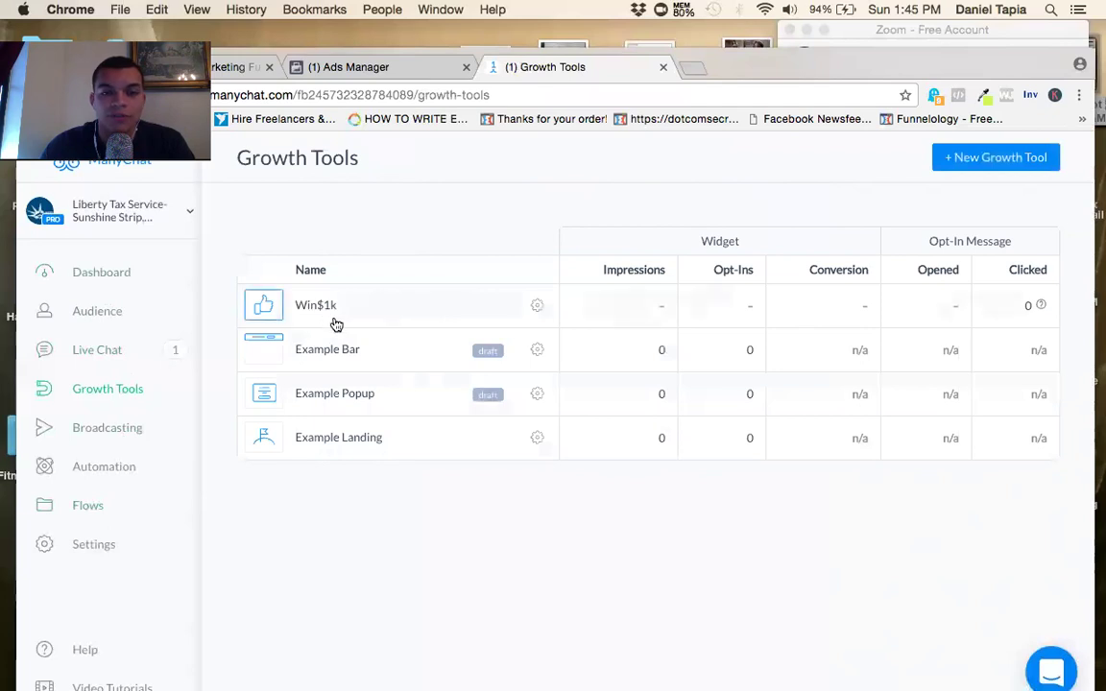
left_click(965, 170)
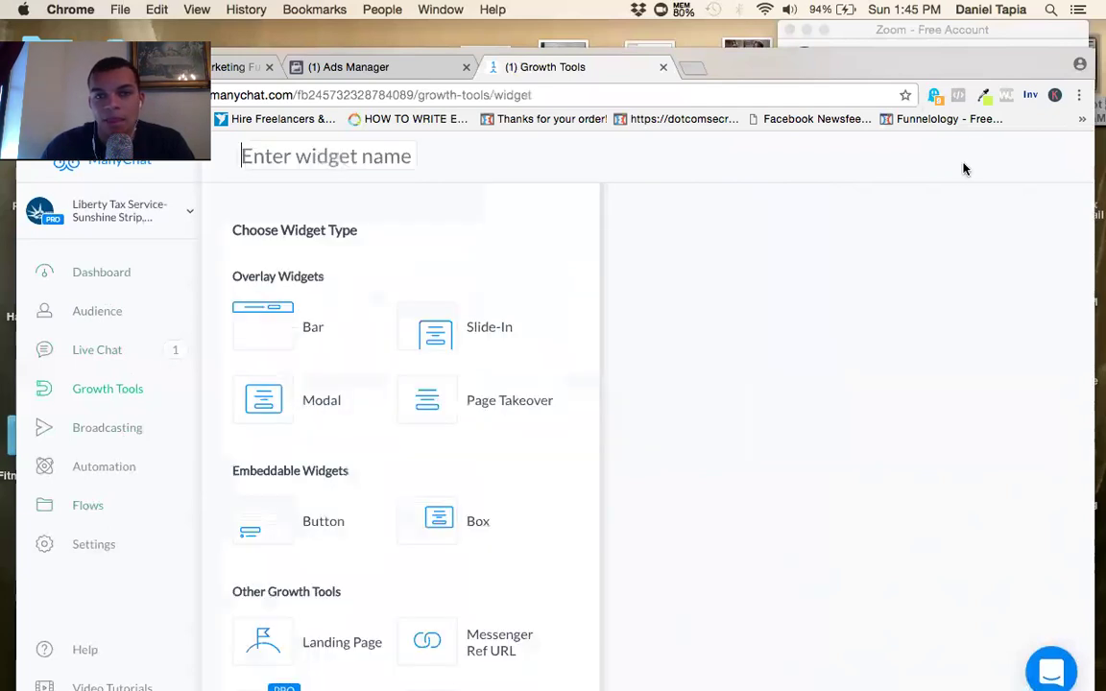
scroll(341, 561, "down", 3)
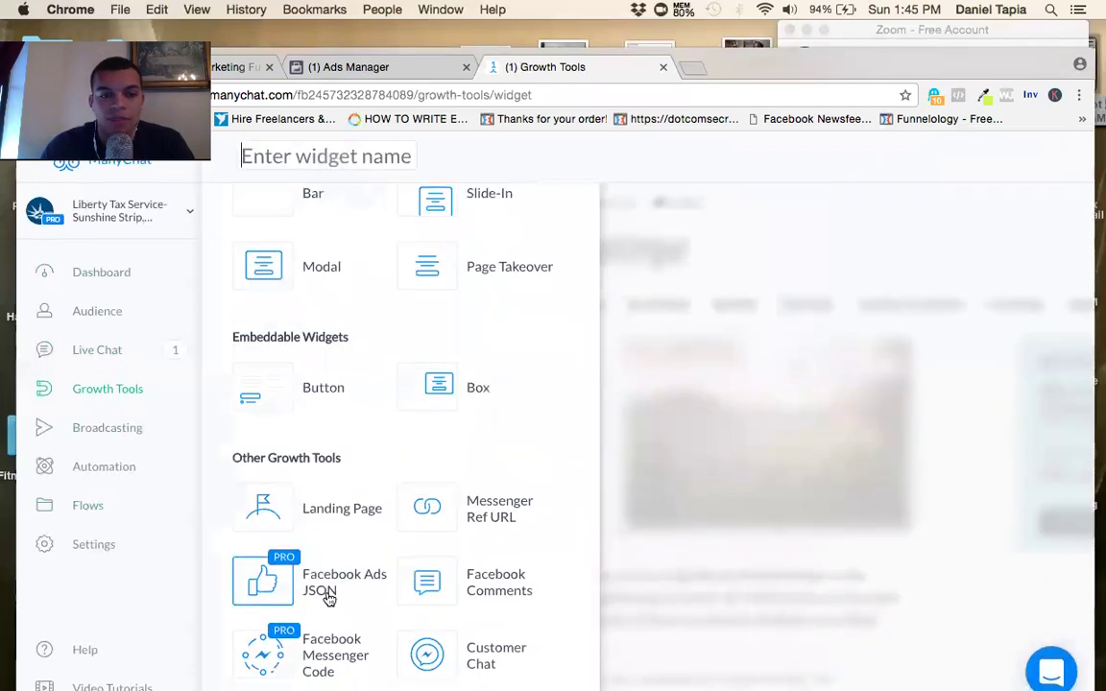
left_click(330, 597)
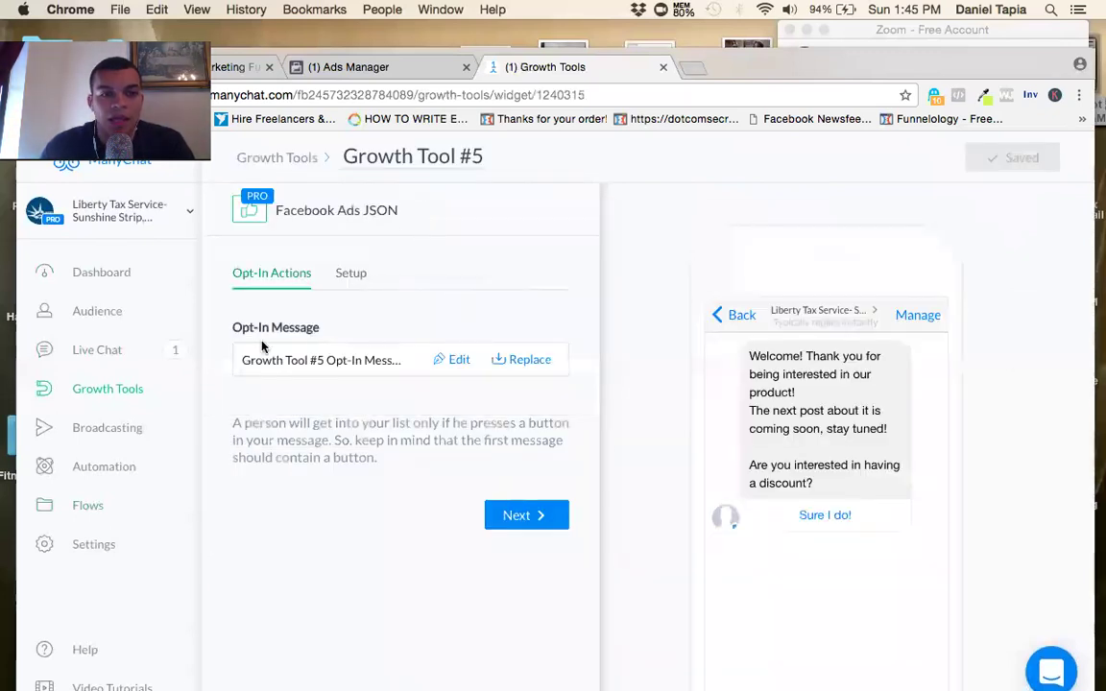
- Replace the growth tool's opt-in message with the more recent "Imported" flow
left_click(530, 360)
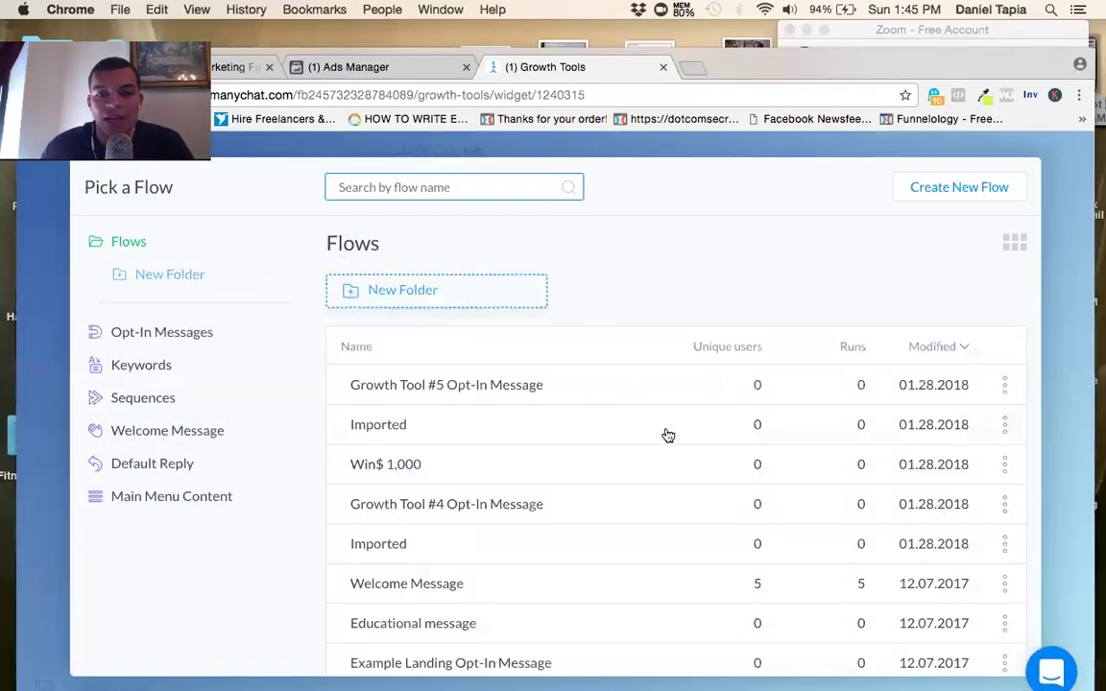
left_click(668, 435)
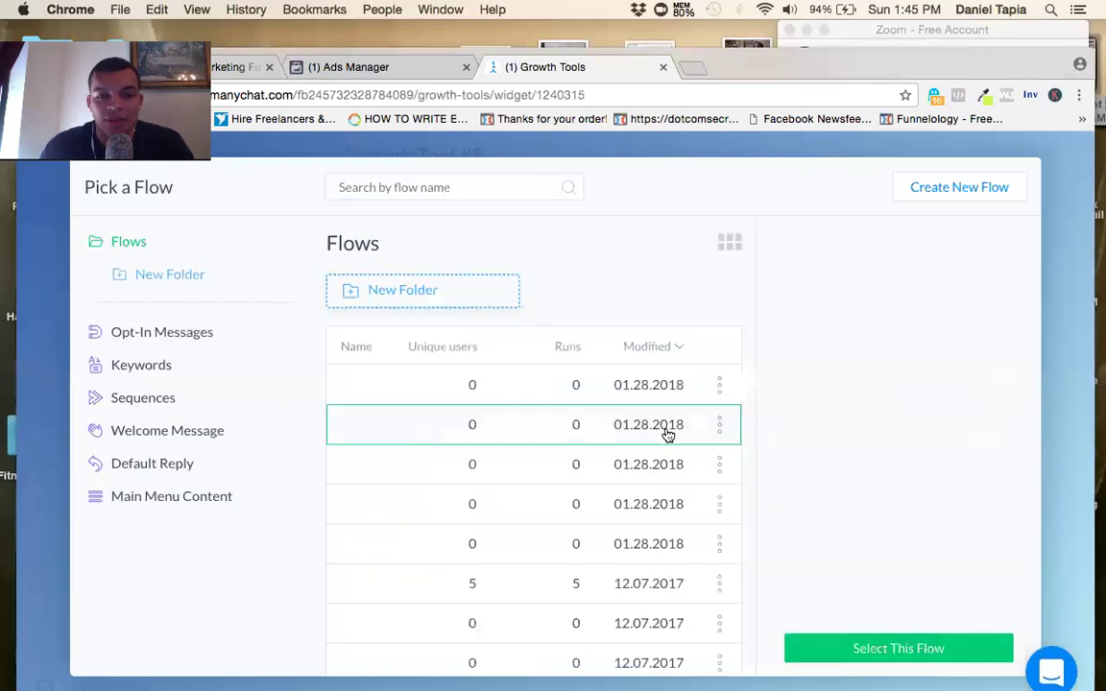
left_click(881, 649)
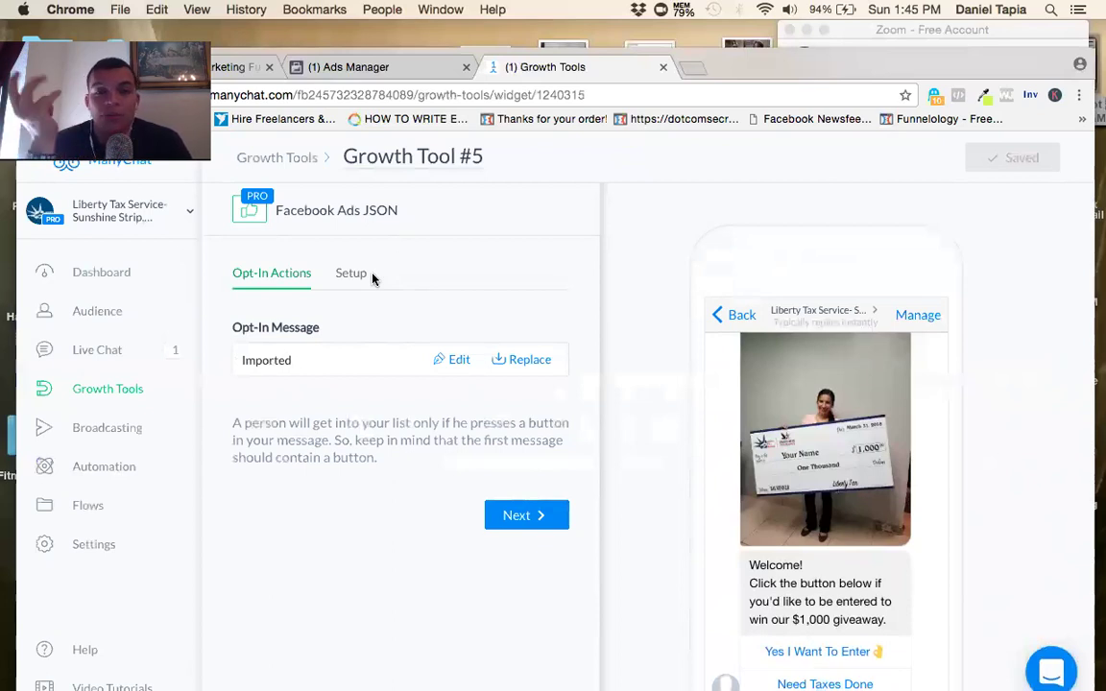
- Open the growth tool's setup, review the generated Facebook Ads JSON code and select all of it
left_click(413, 157)
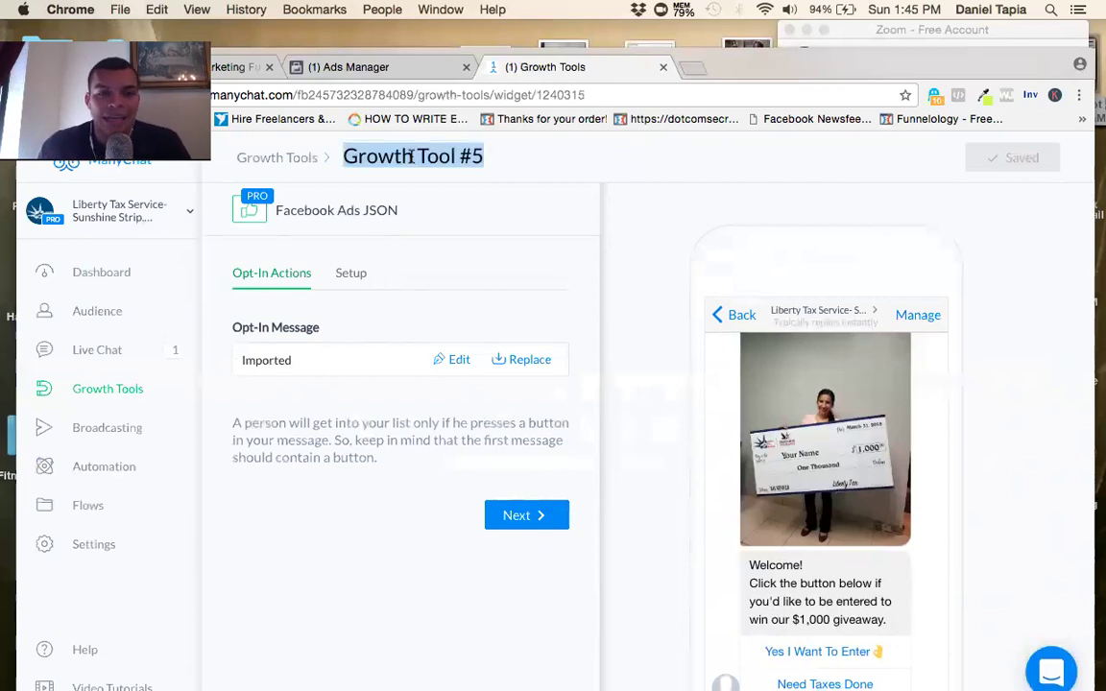
left_click(413, 156)
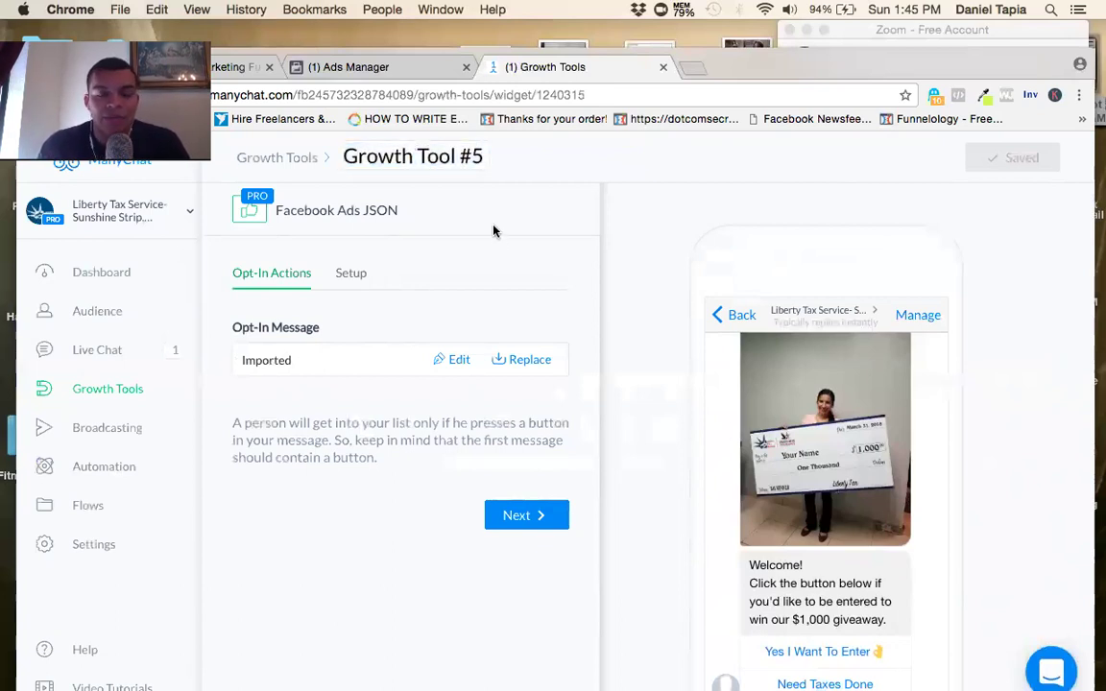
left_click(354, 277)
scroll(385, 394, "down", 3)
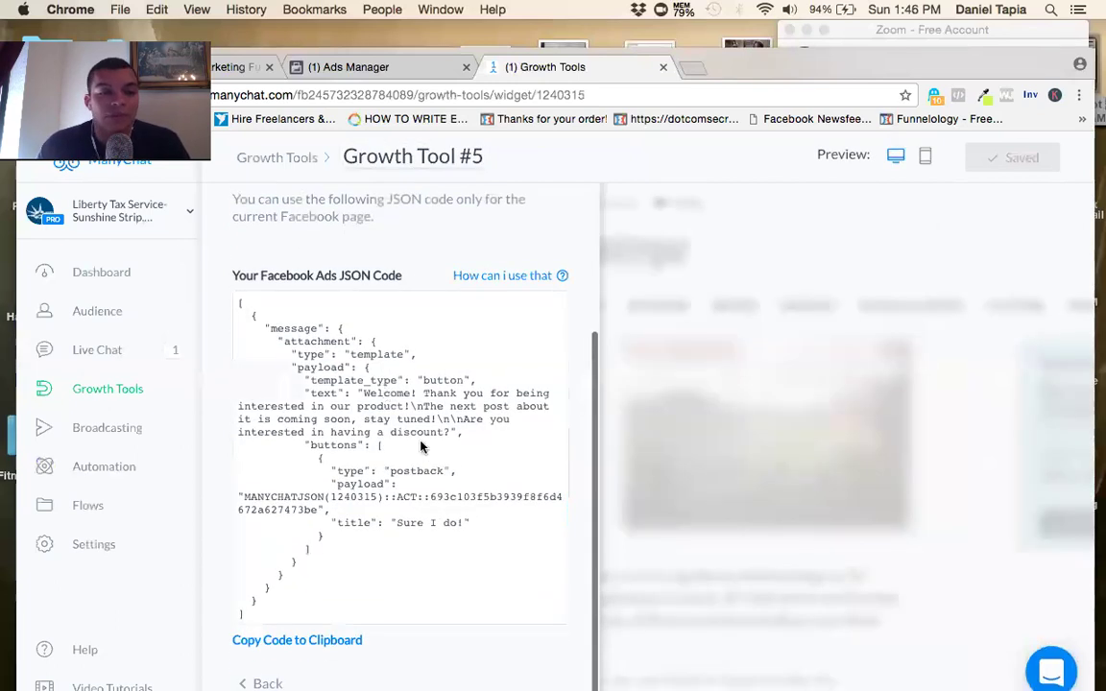
triple_click(473, 491)
left_click(470, 570)
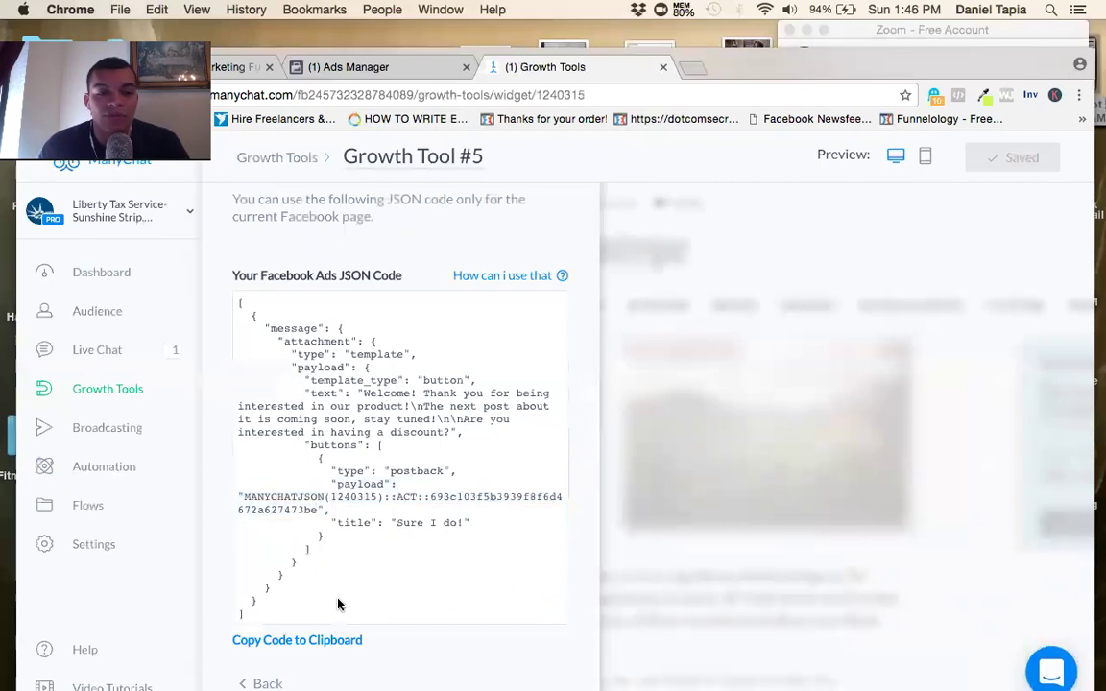
left_click_drag(255, 626, 239, 297)
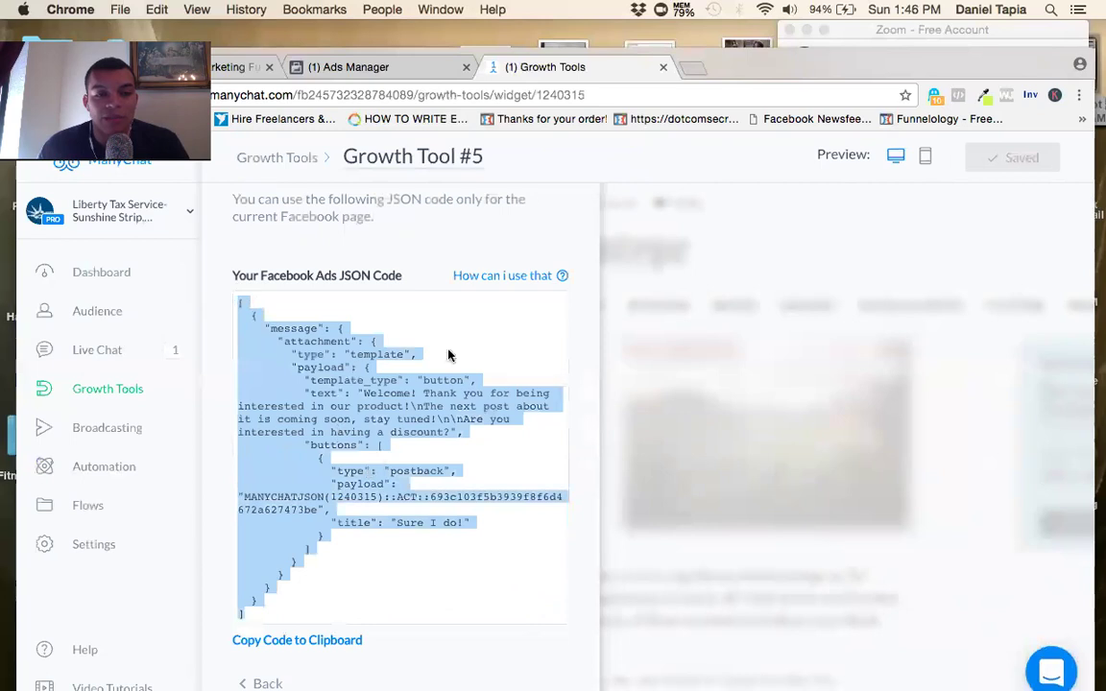
scroll(529, 479, "up", 3)
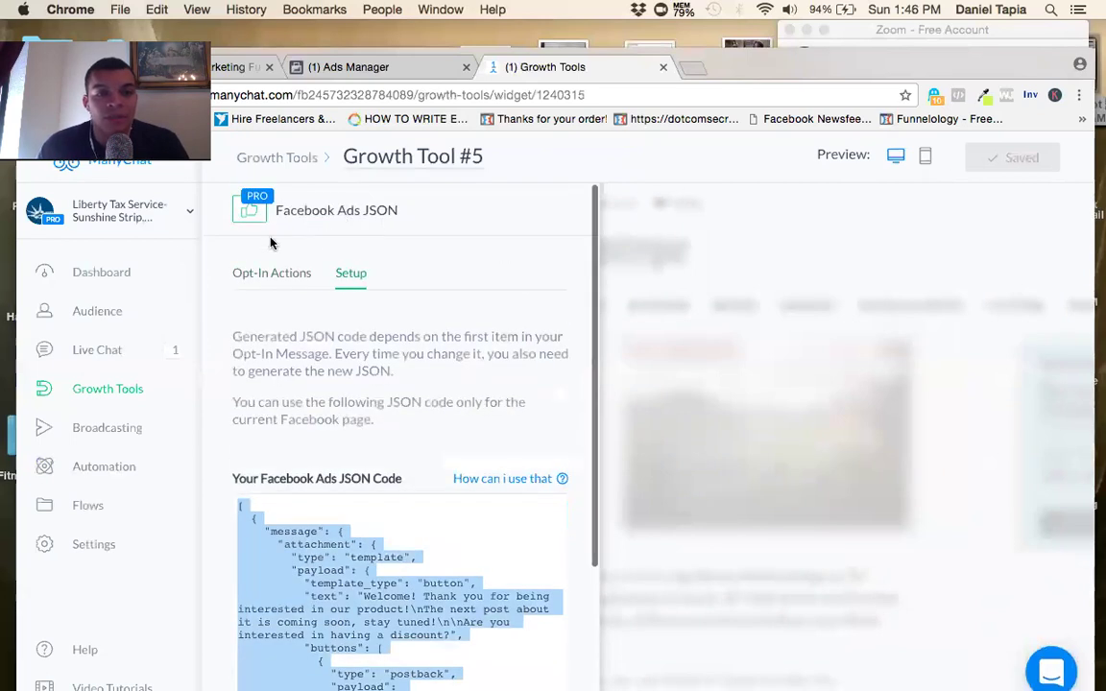